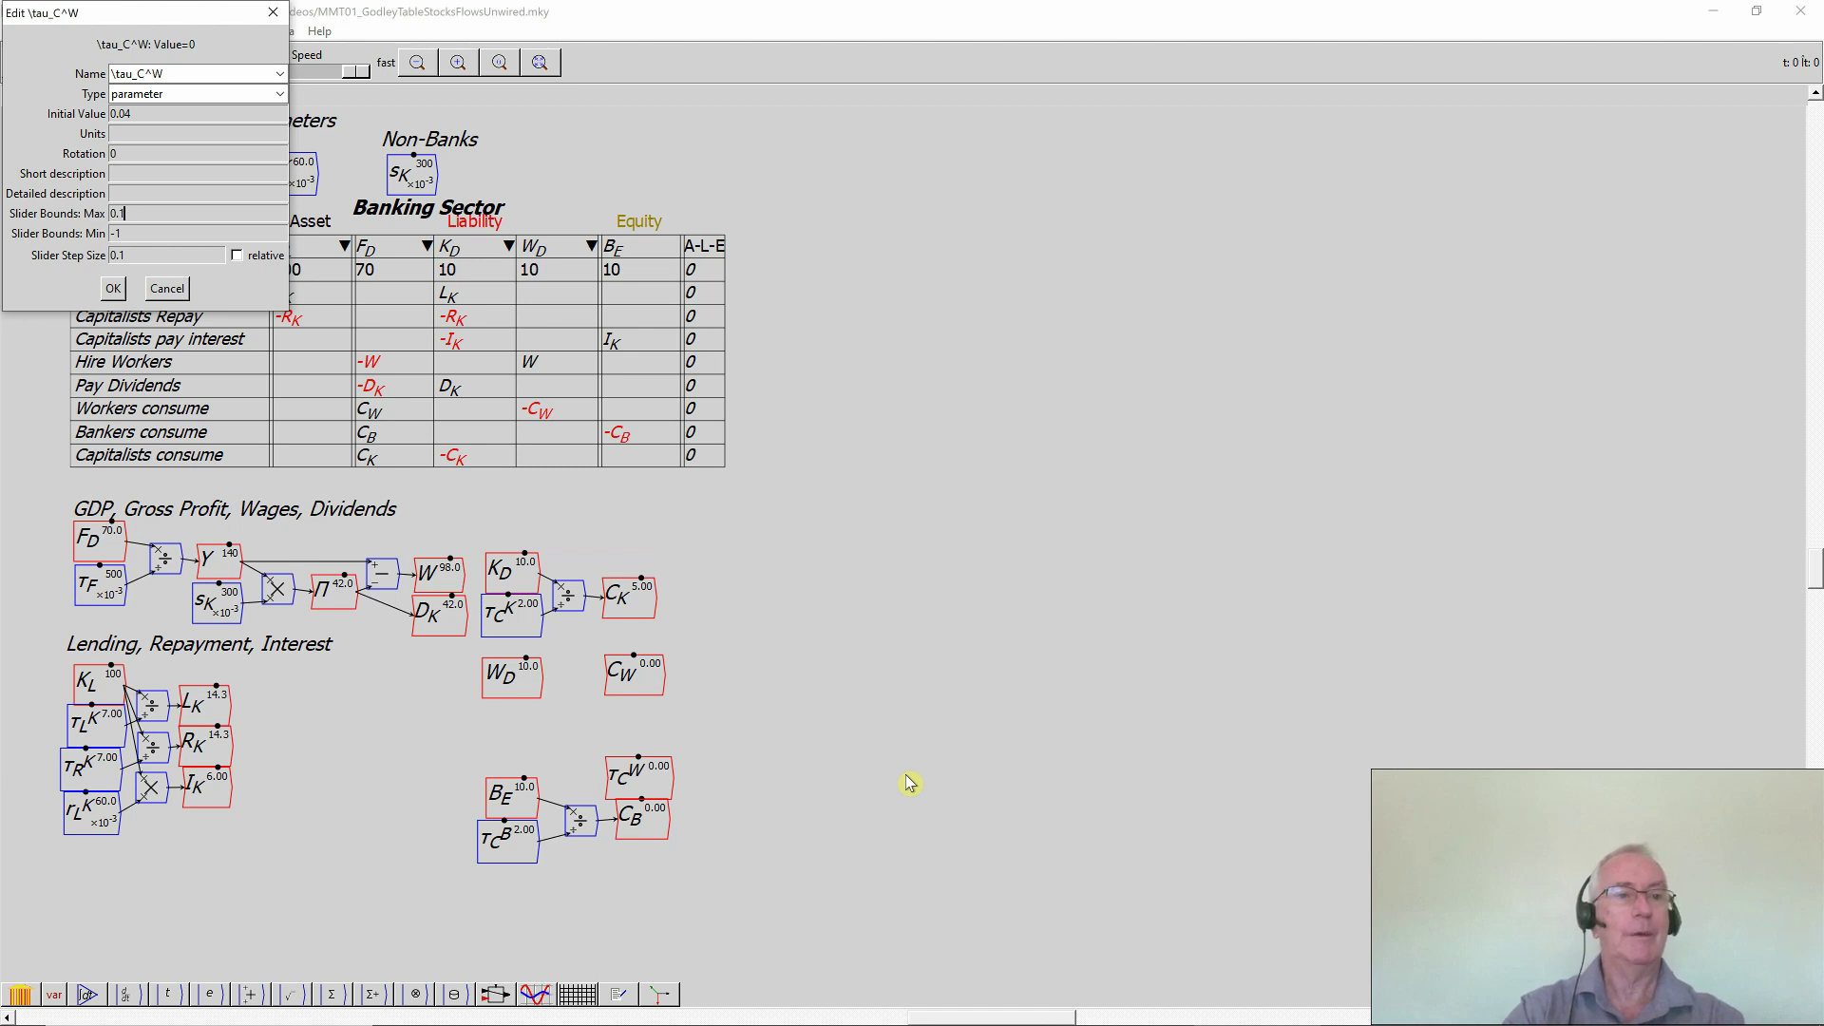
- Move on to the slider minimum field while setting τ_C^W's slider range
key(Tab)
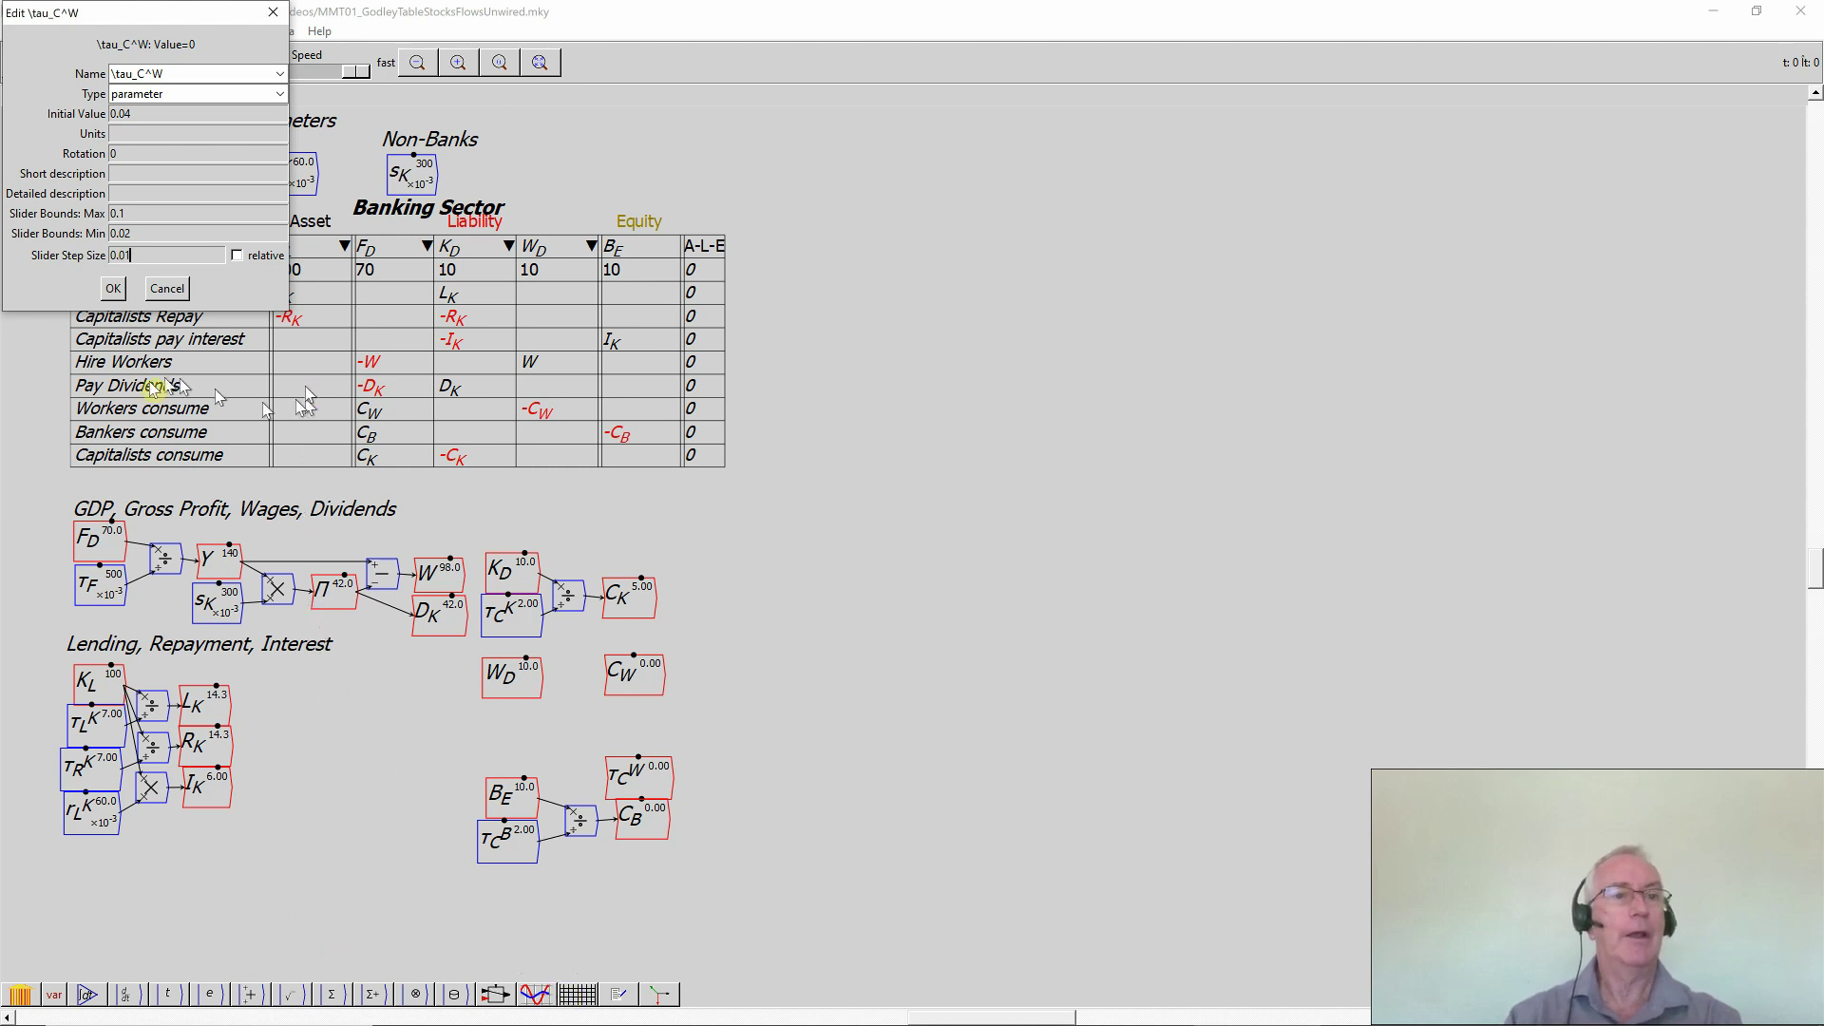
- Confirm the τ_C^W parameter, move it below W_D, and wire W_D into a new divide block
click(113, 288)
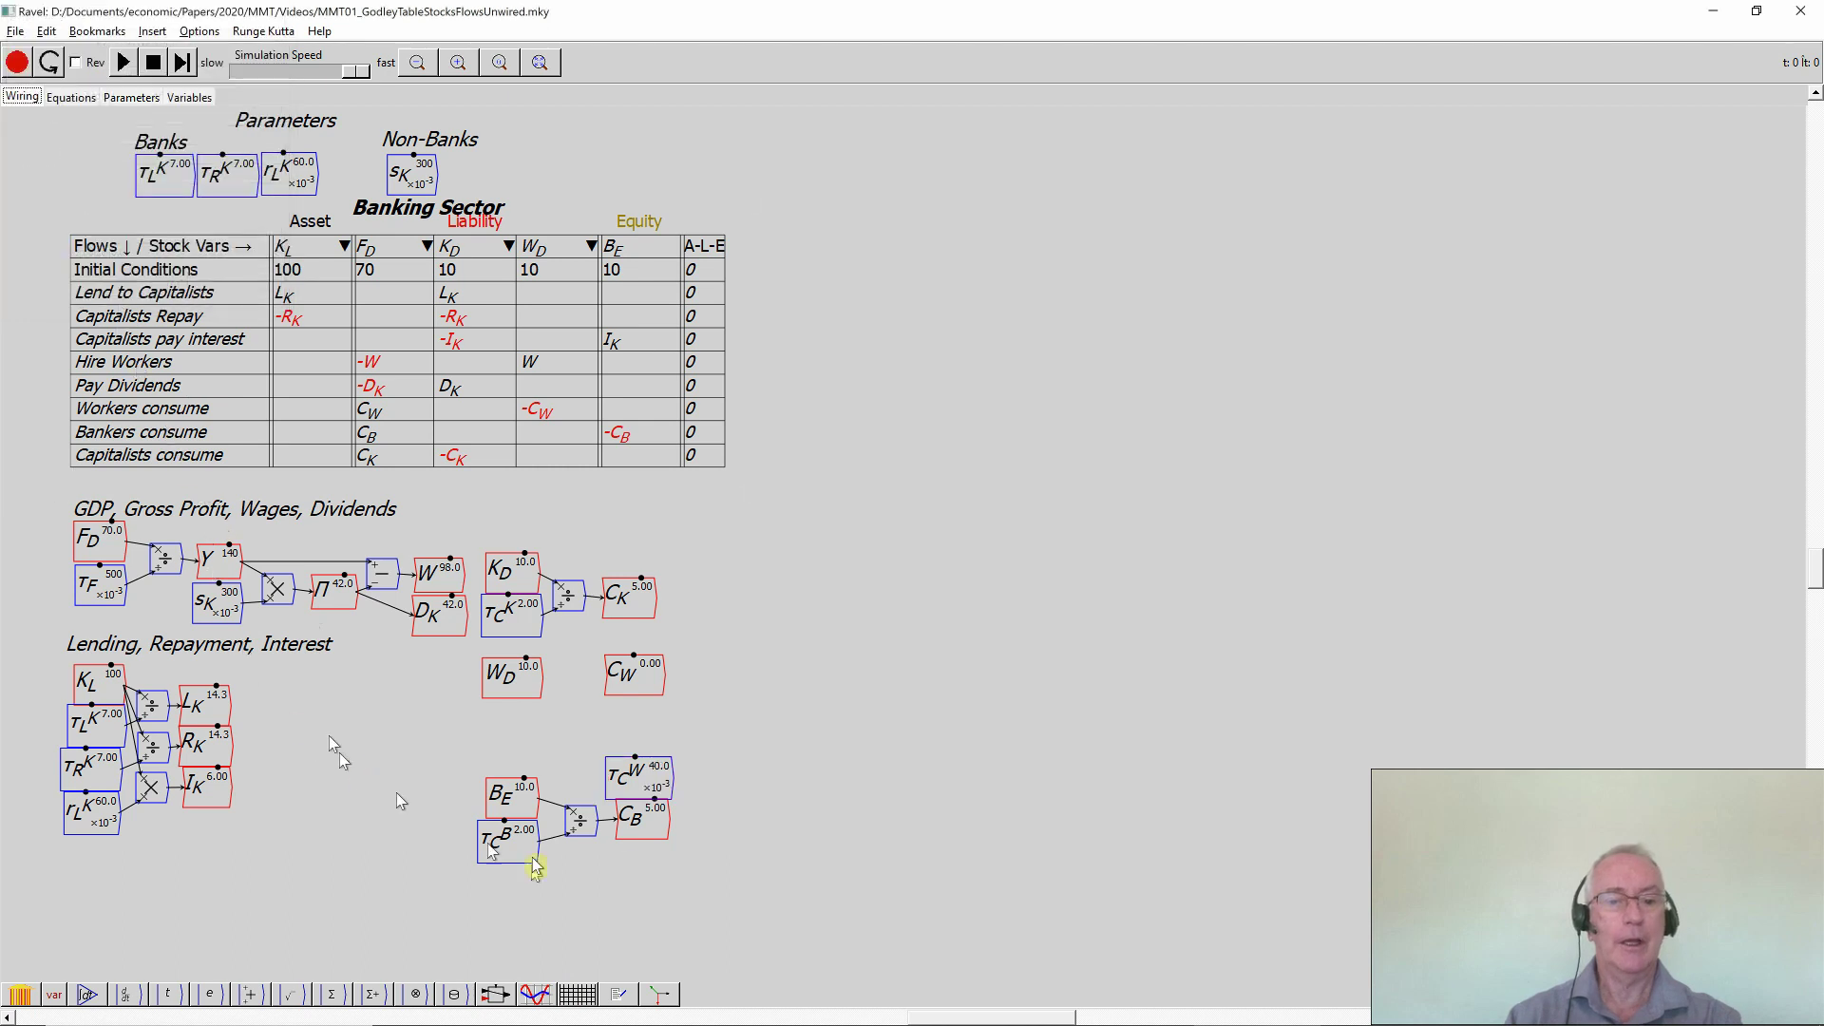
drag(655, 779, 528, 722)
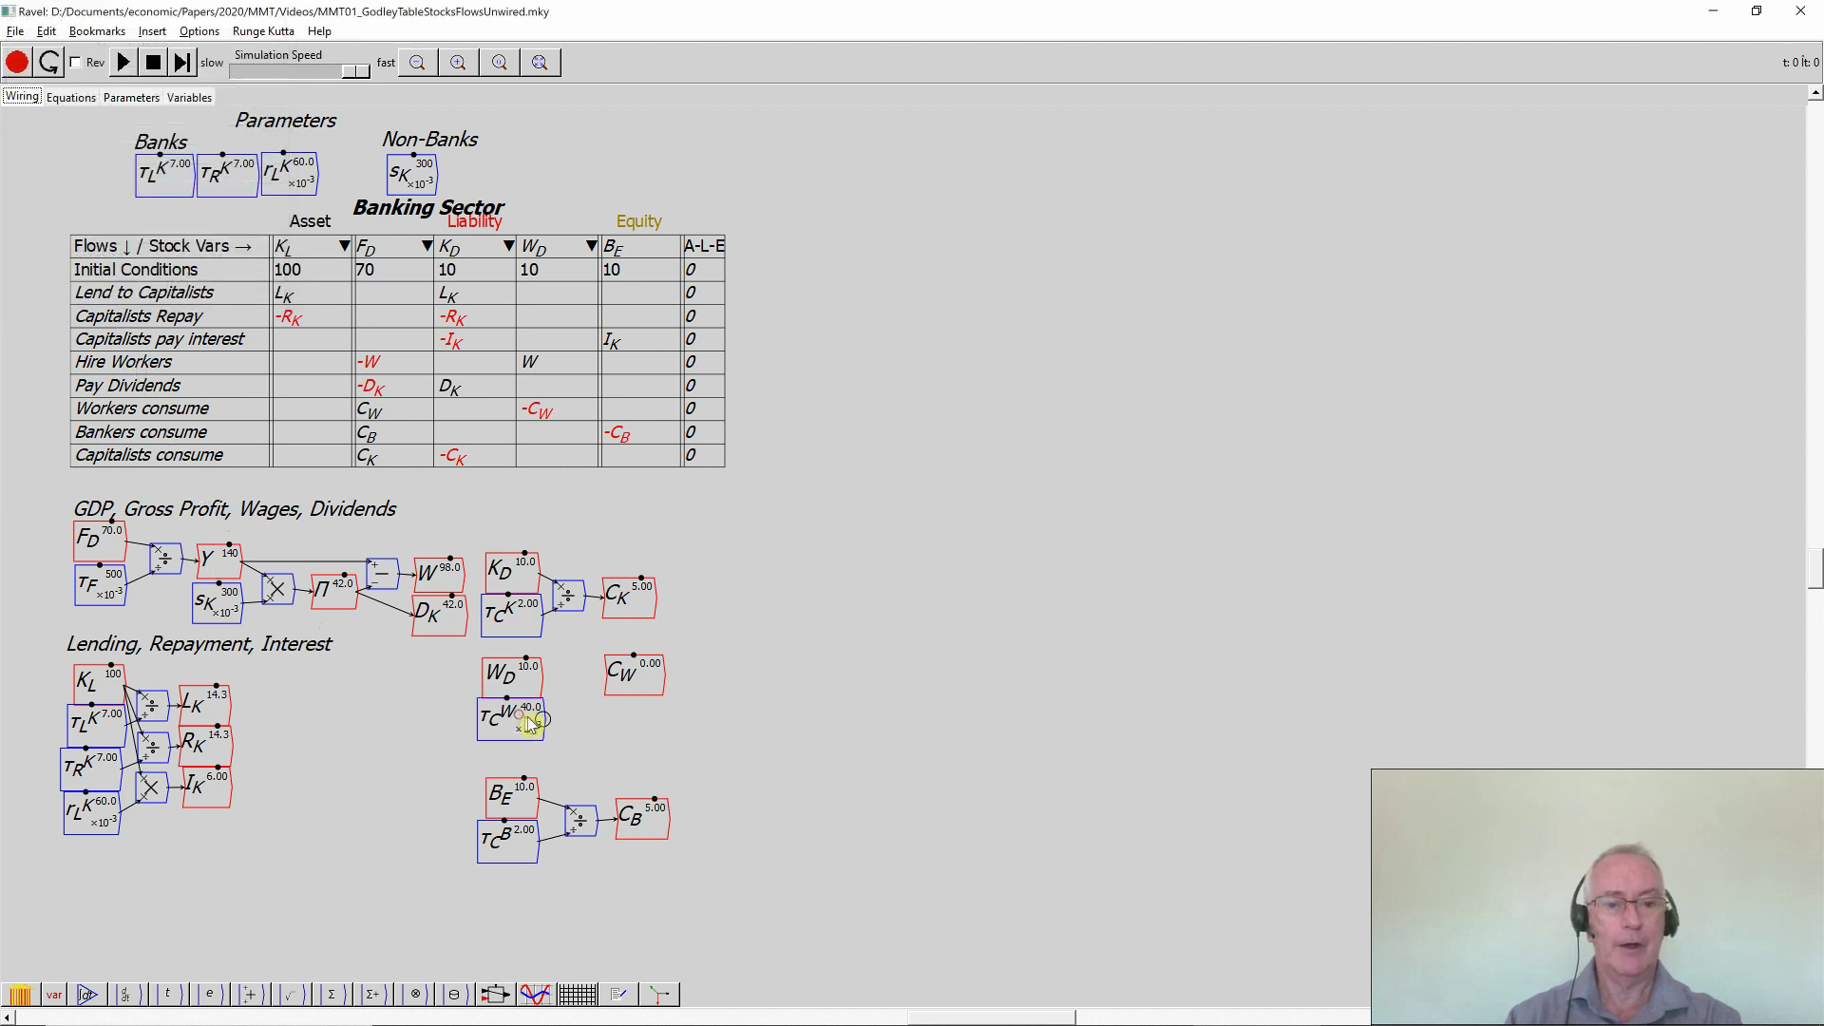
key(slash)
drag(541, 677, 624, 728)
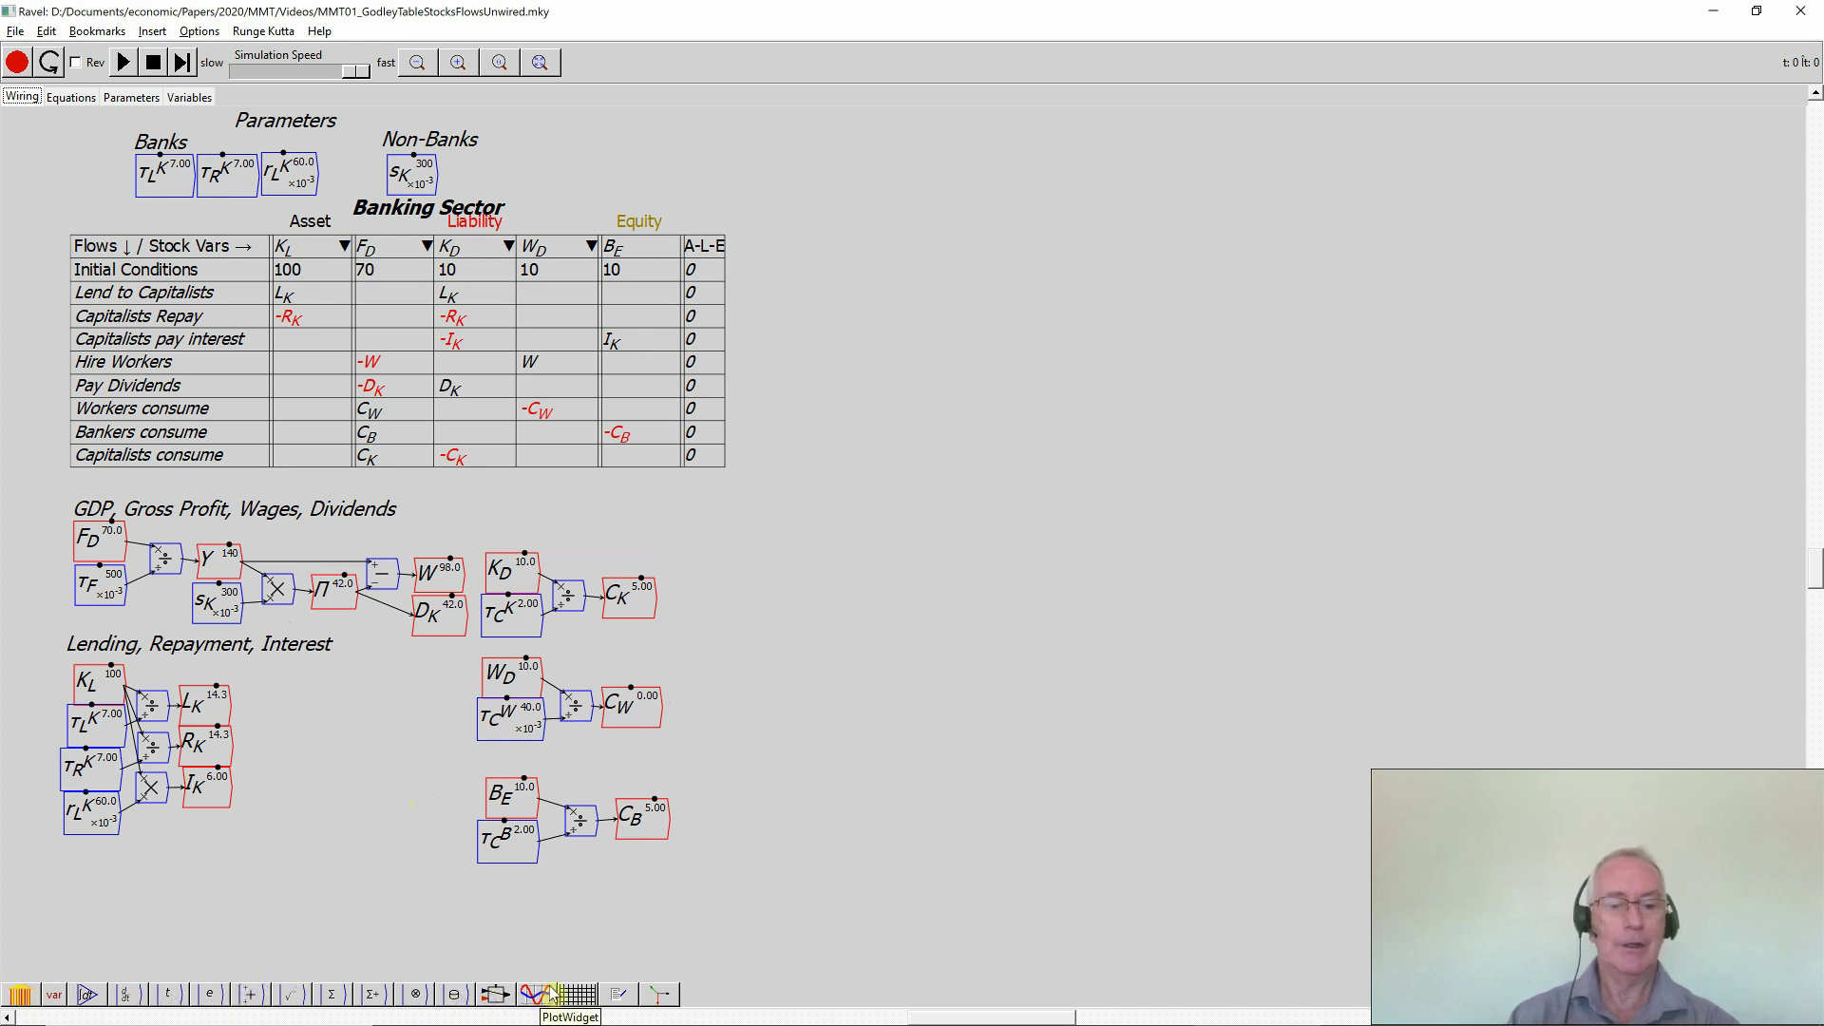
- Add a 'Consumption' note above the K_D block
click(616, 995)
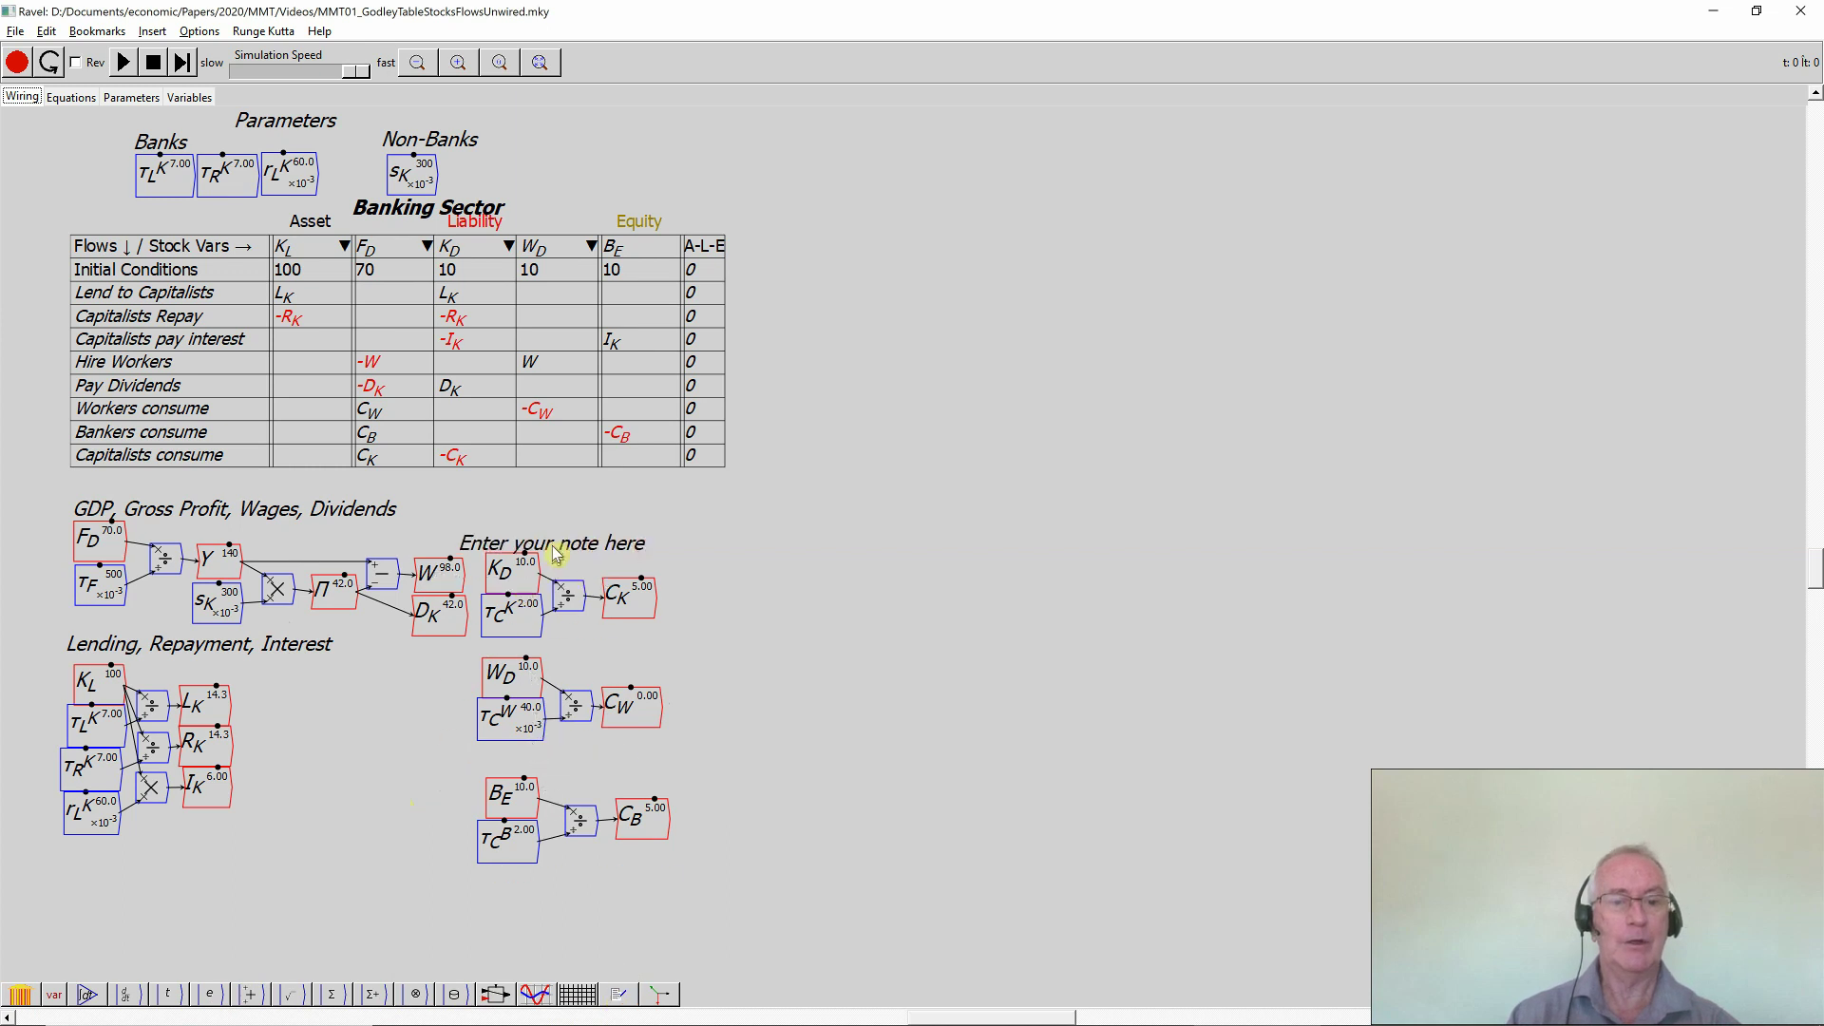
click(578, 548)
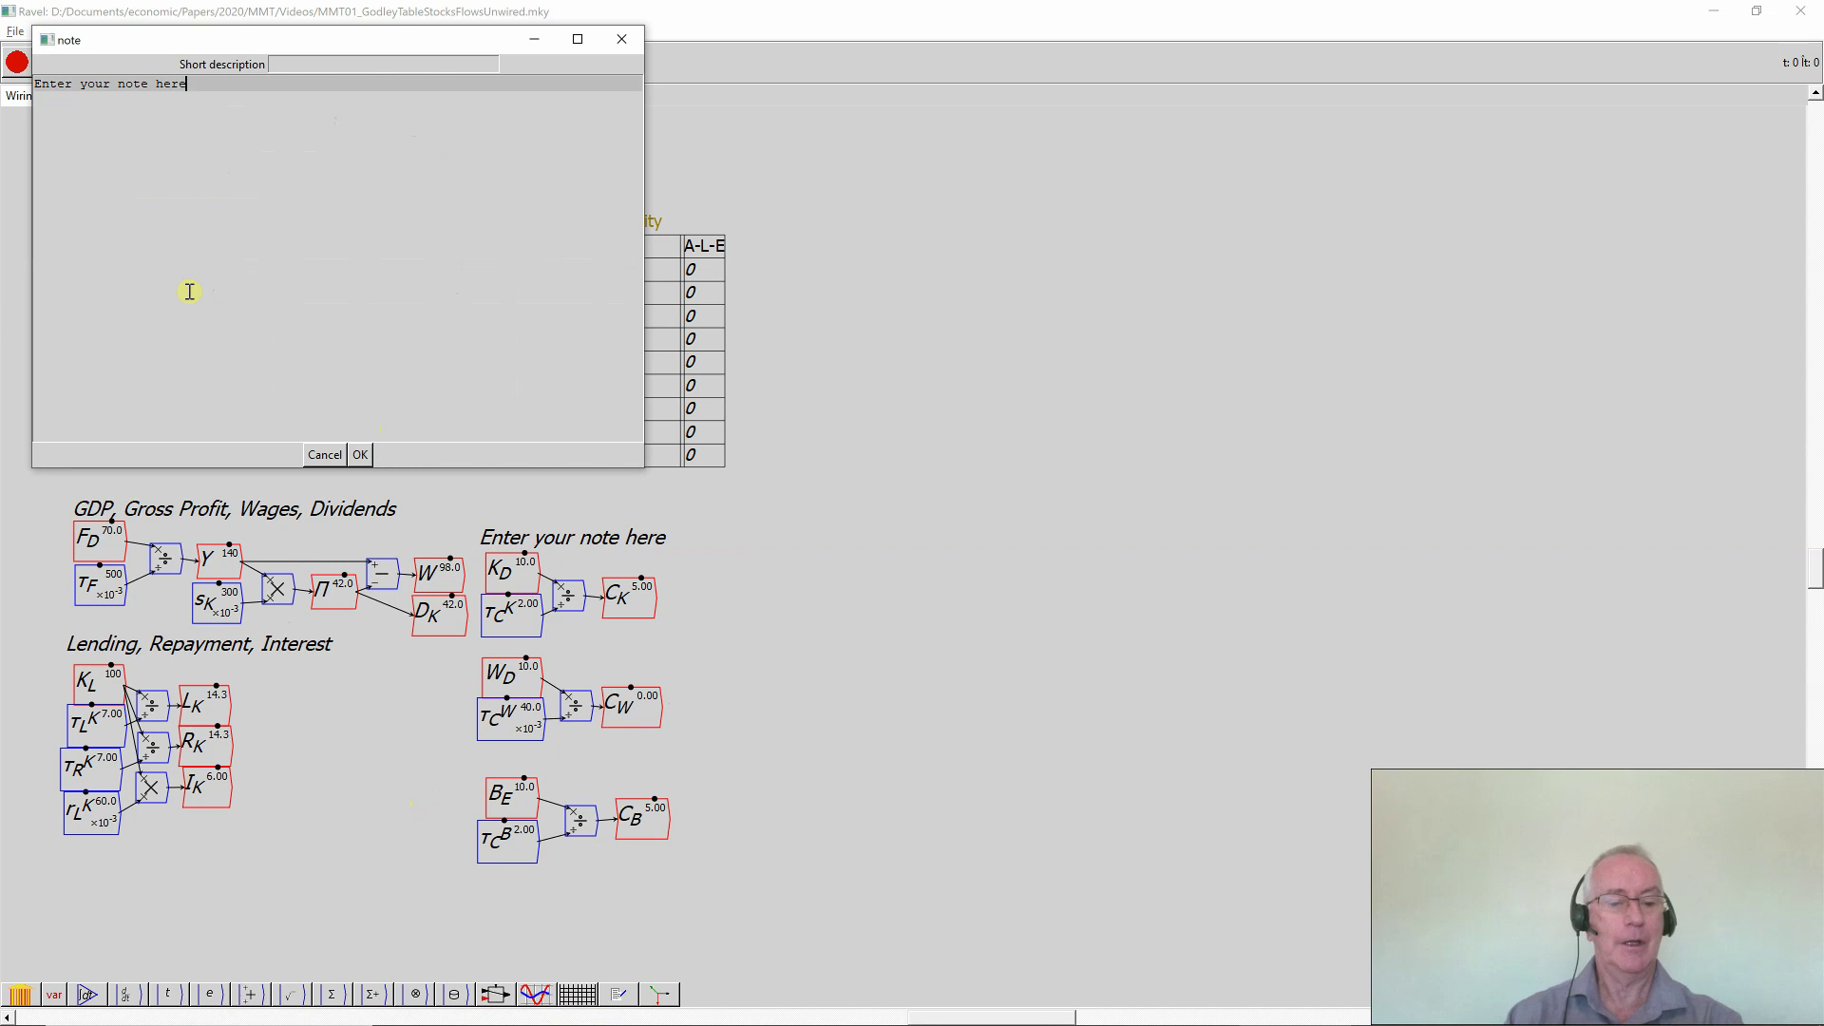
text(Consumption)
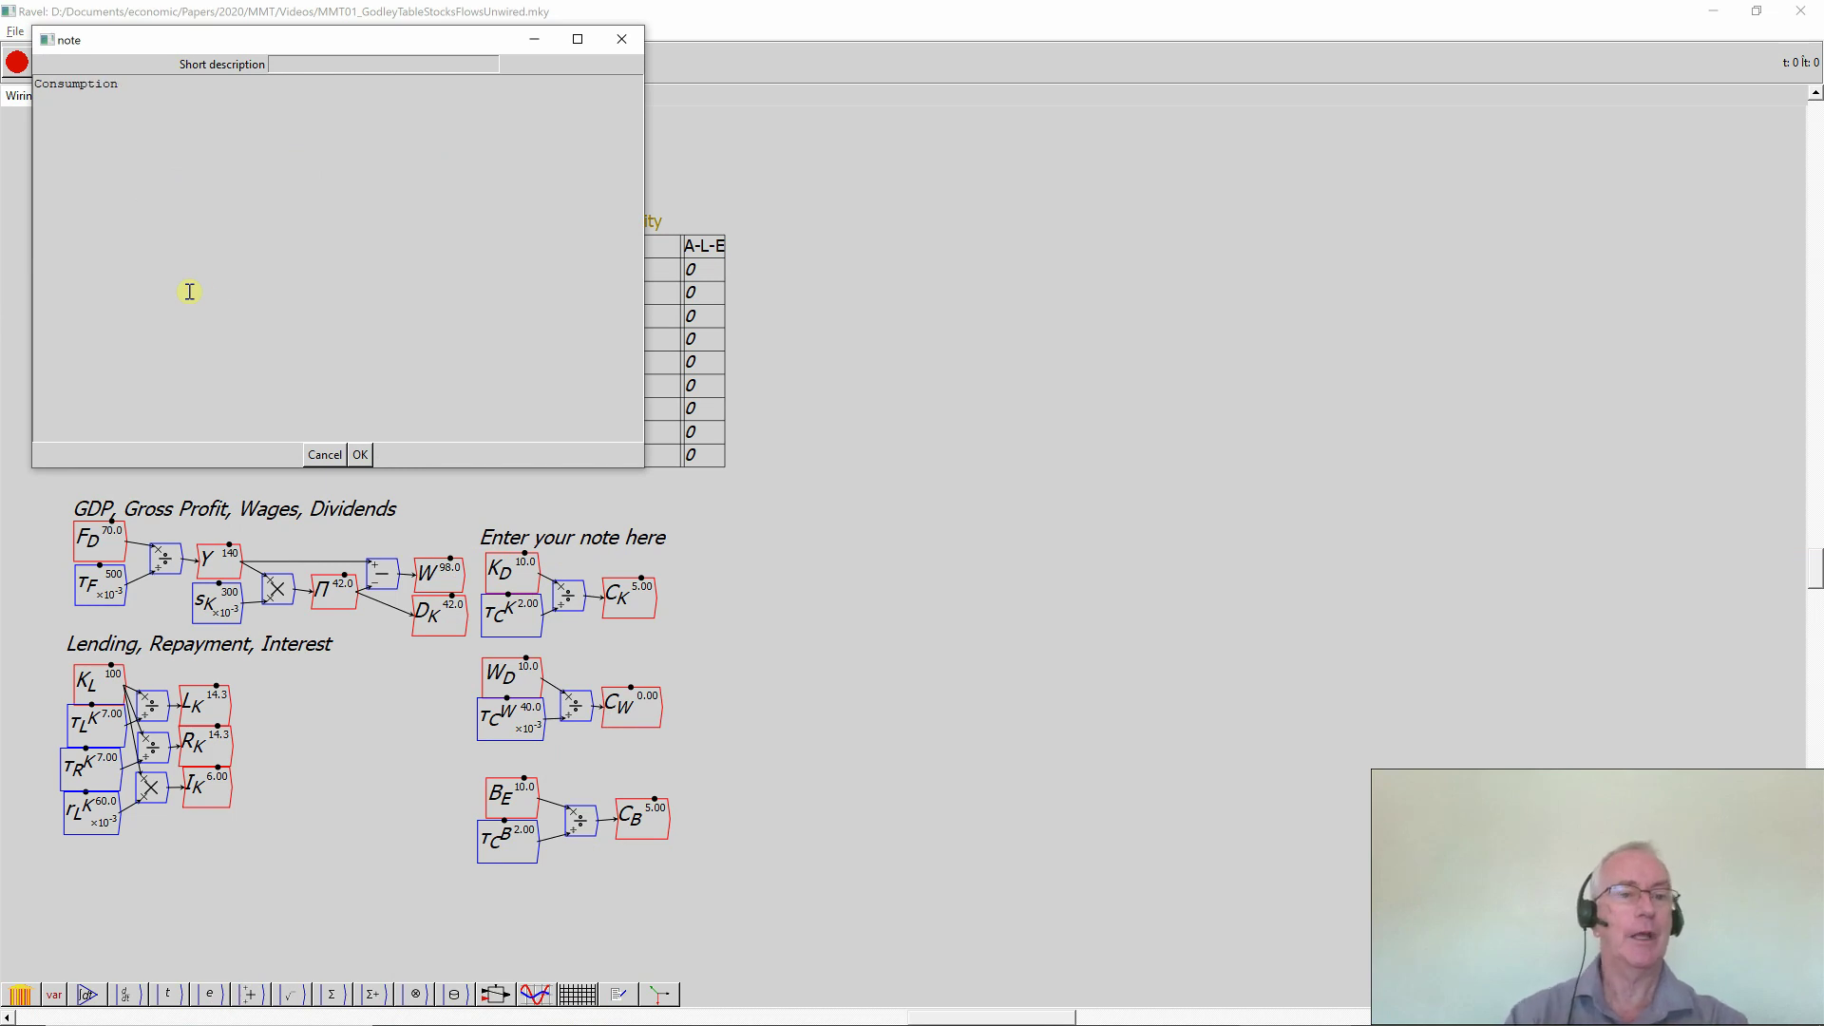
click(364, 455)
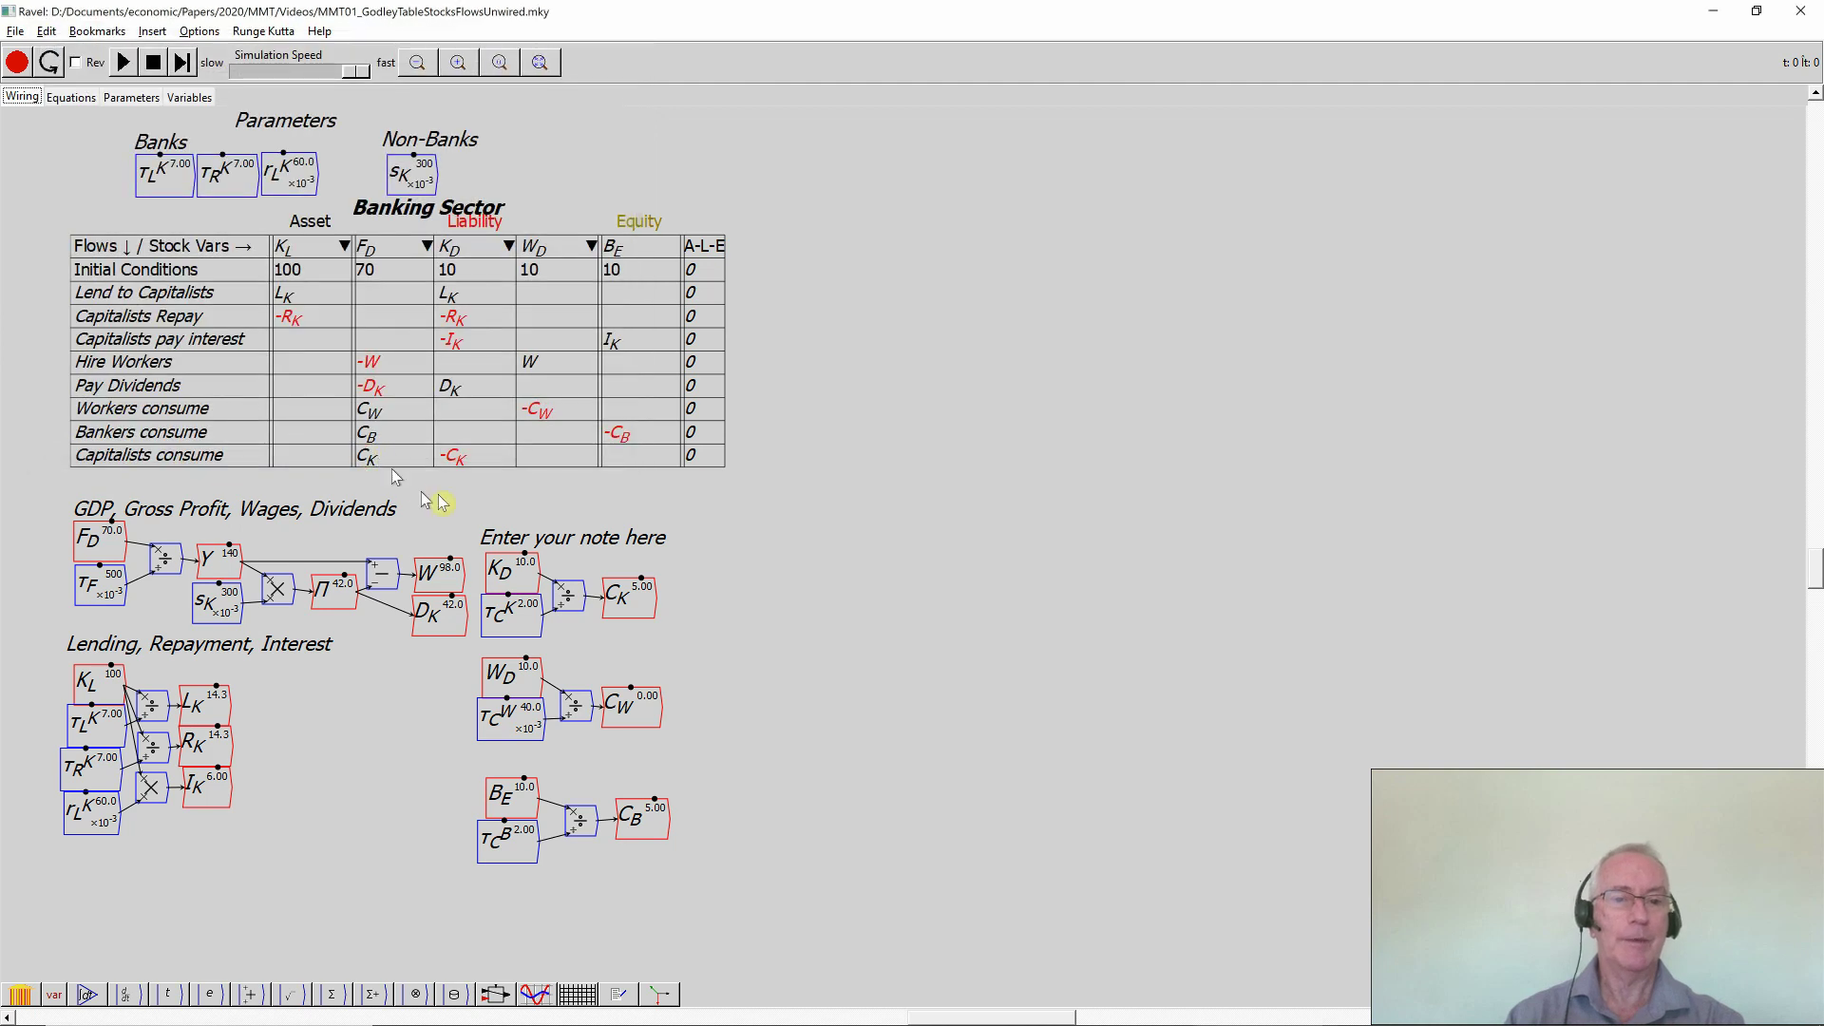
- Select the workers' and bankers' consumption groups and move them up beneath the note
click(520, 544)
drag(461, 655, 636, 695)
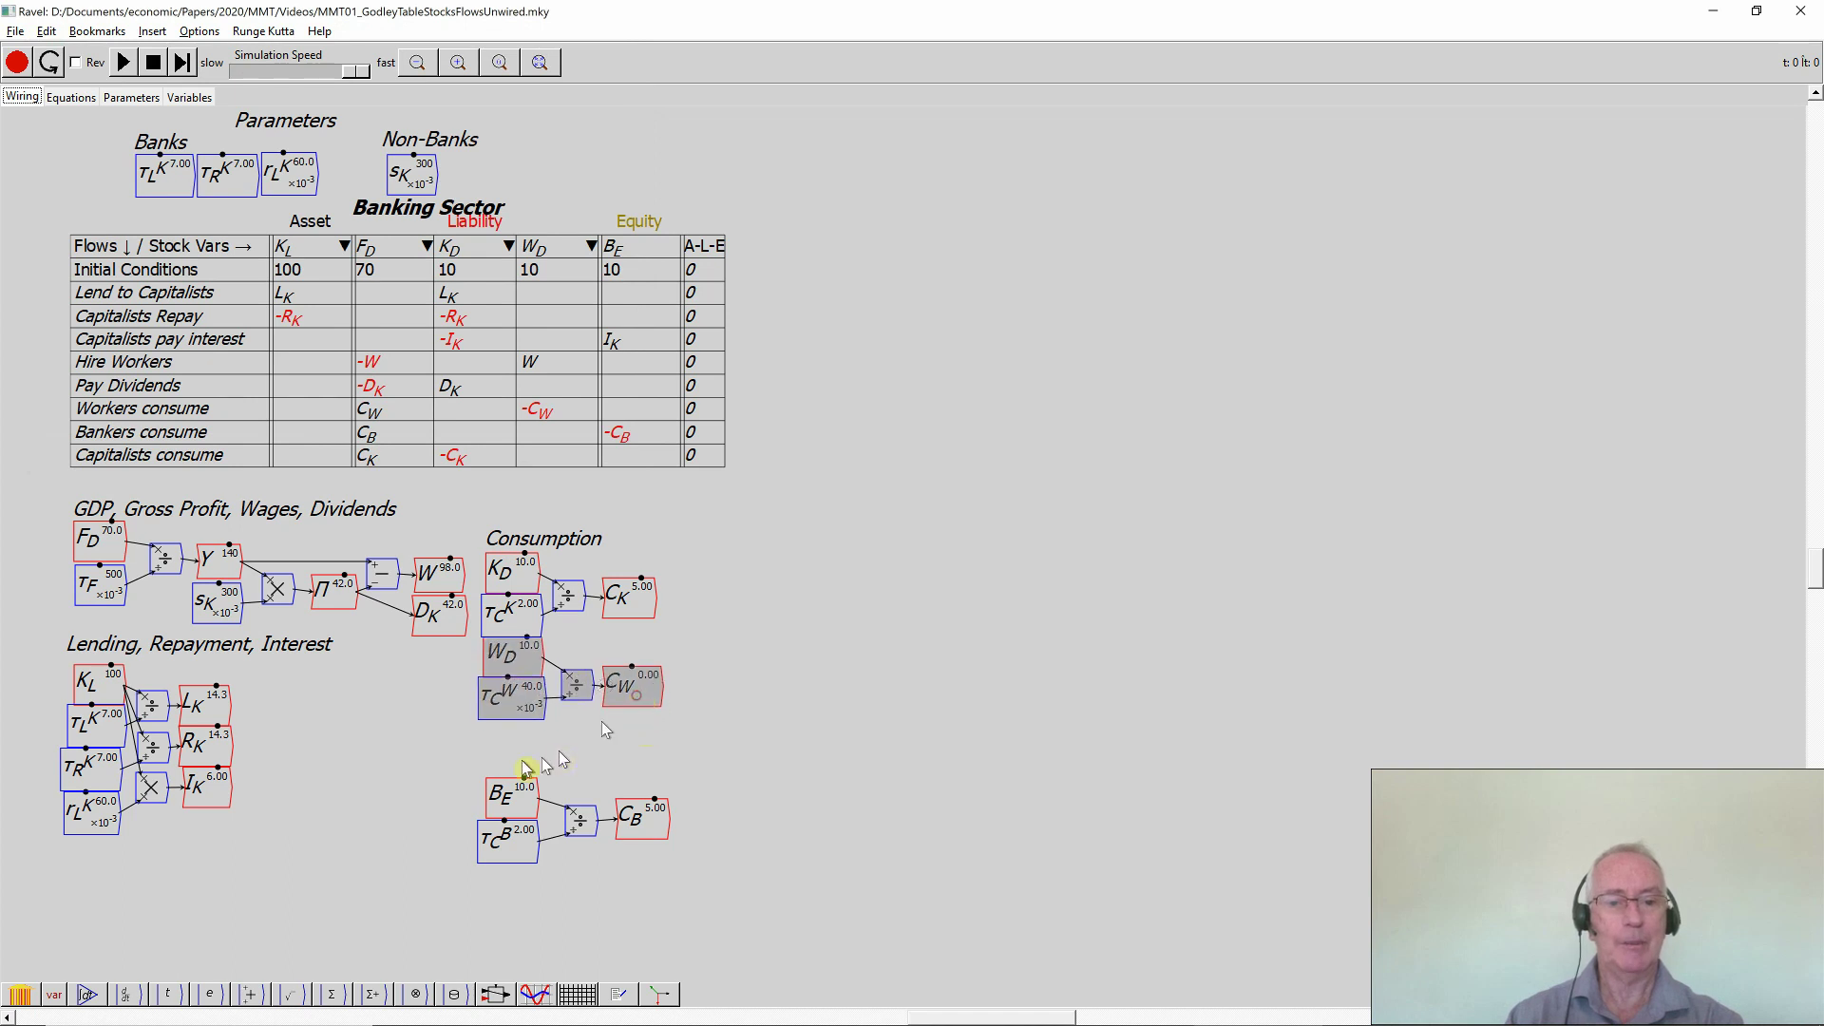
drag(498, 762, 636, 769)
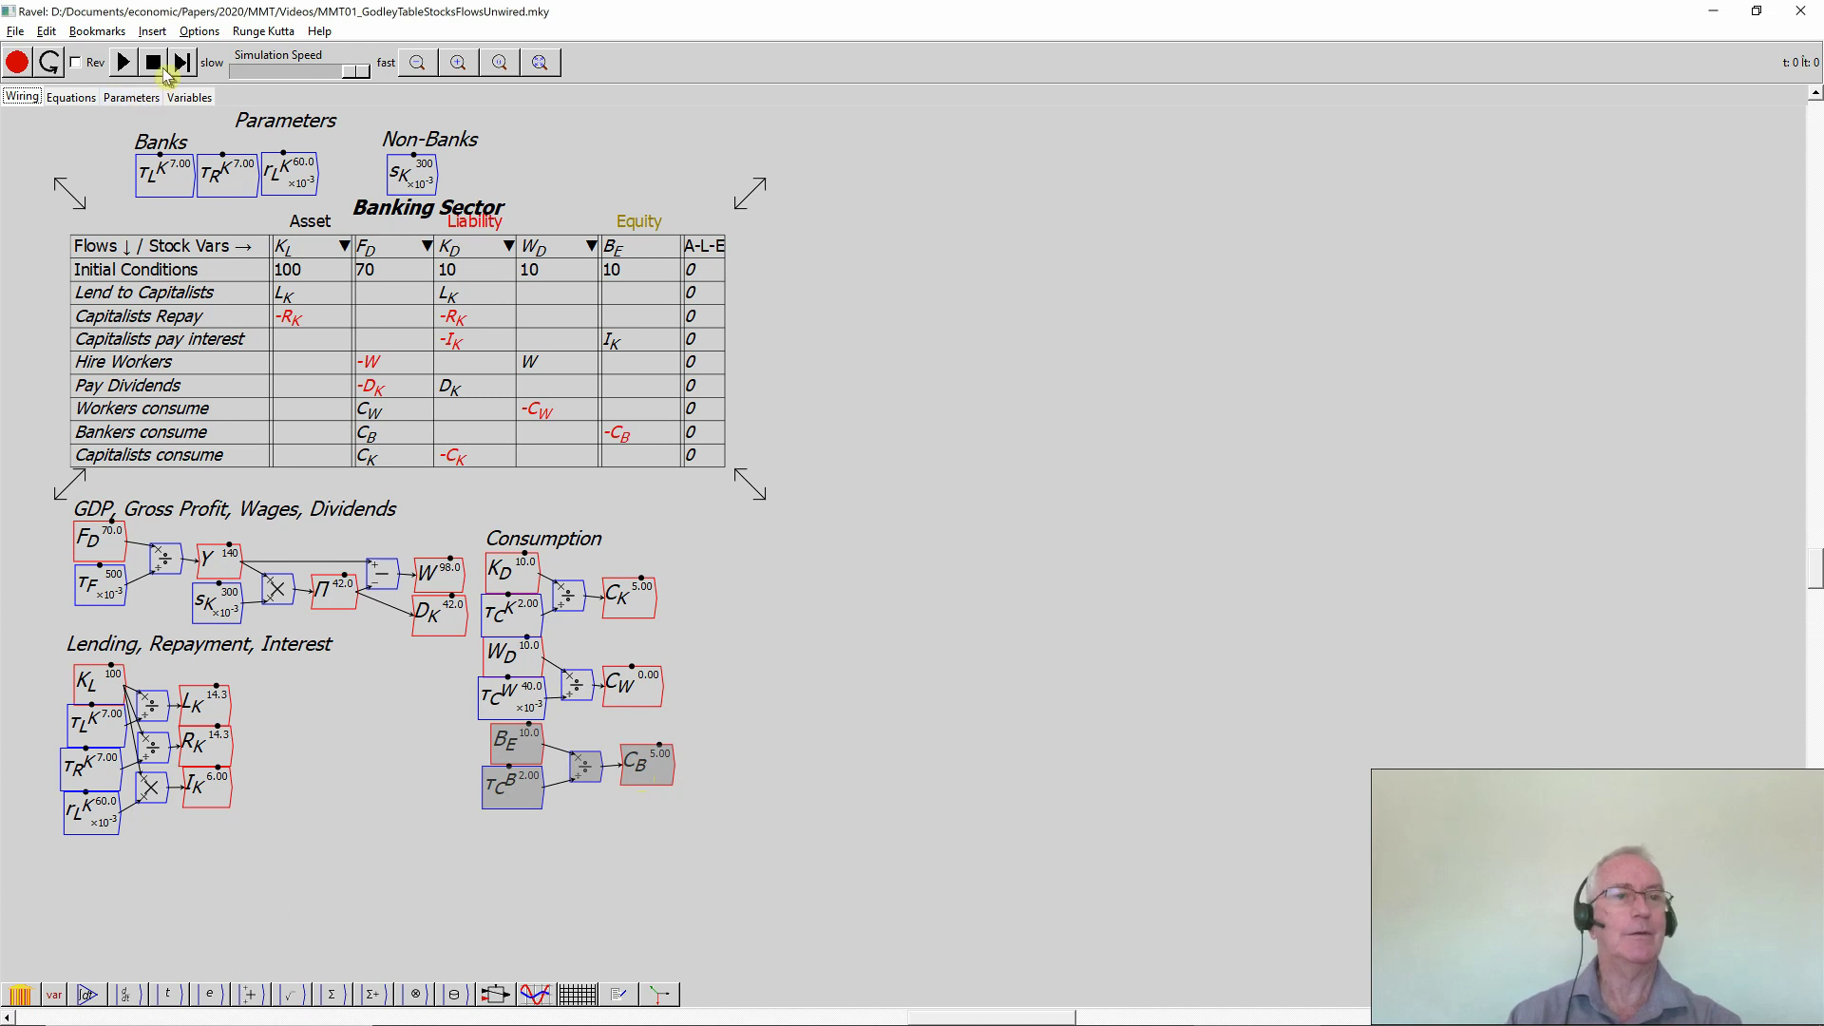
- Run the model to about t=84.6, pause it, and drop an enlarged plot right of the Banking Sector table
click(121, 62)
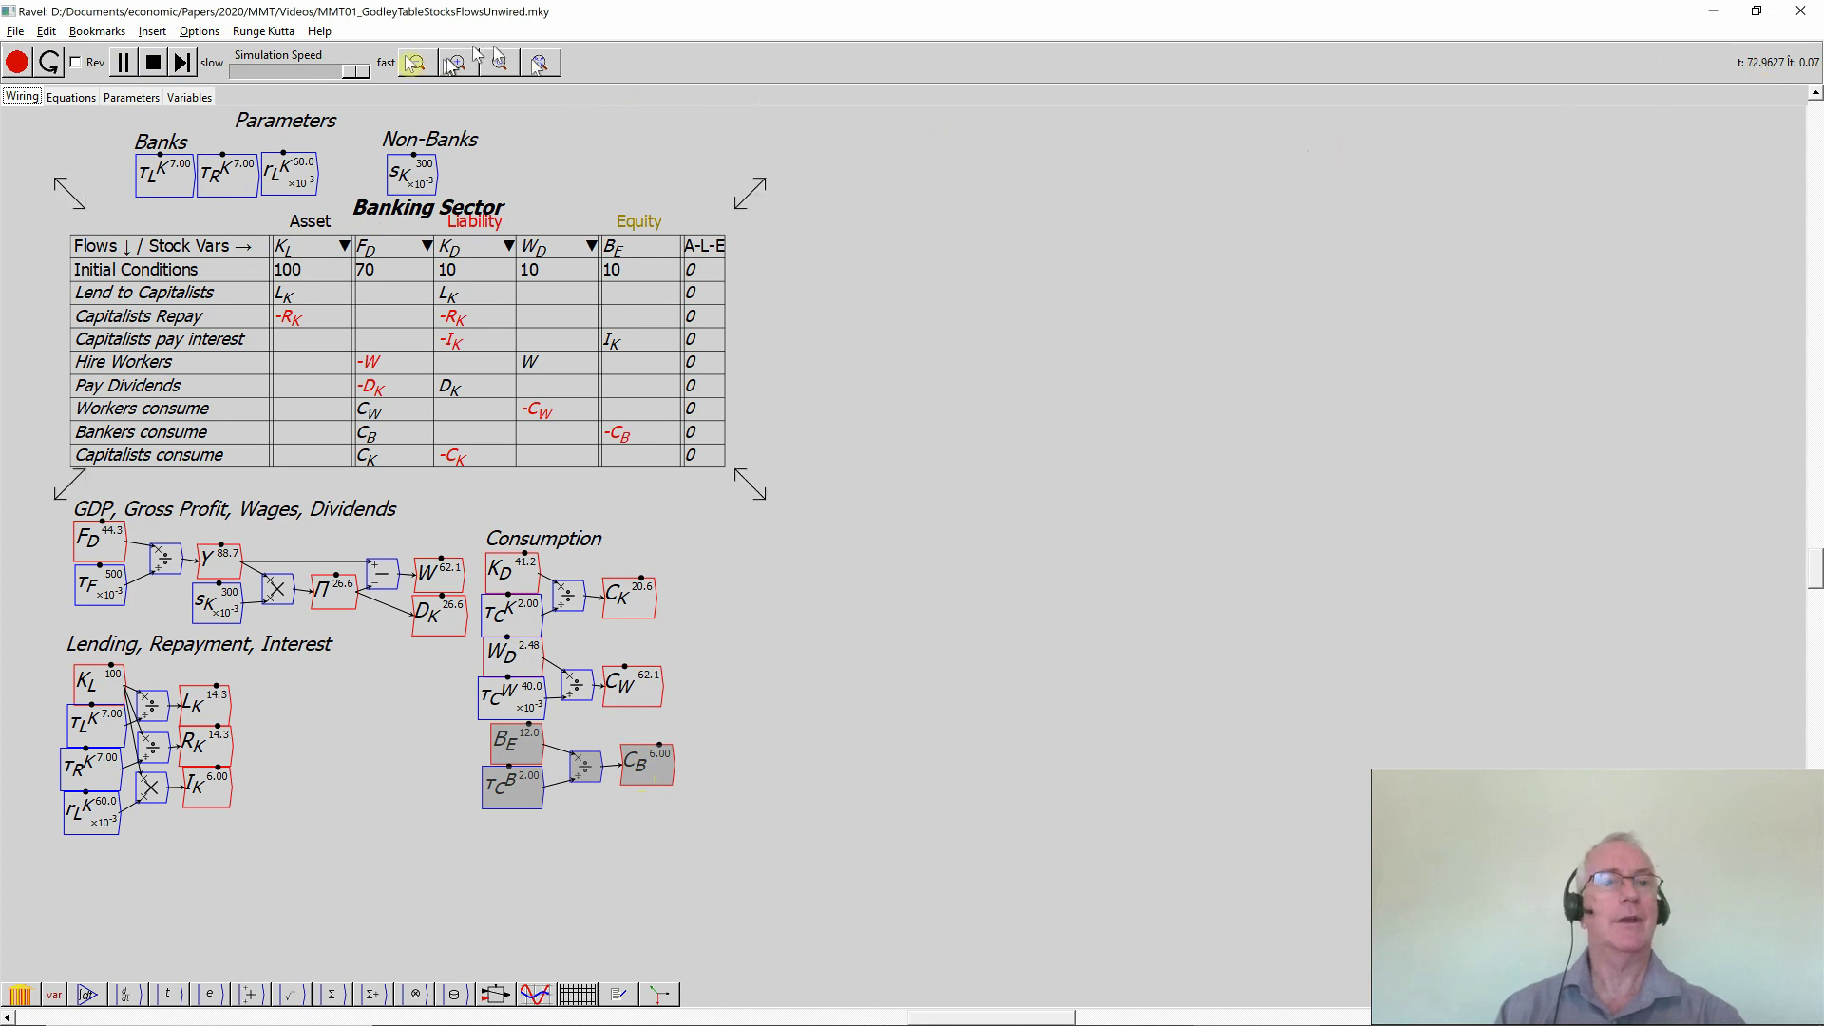
click(122, 61)
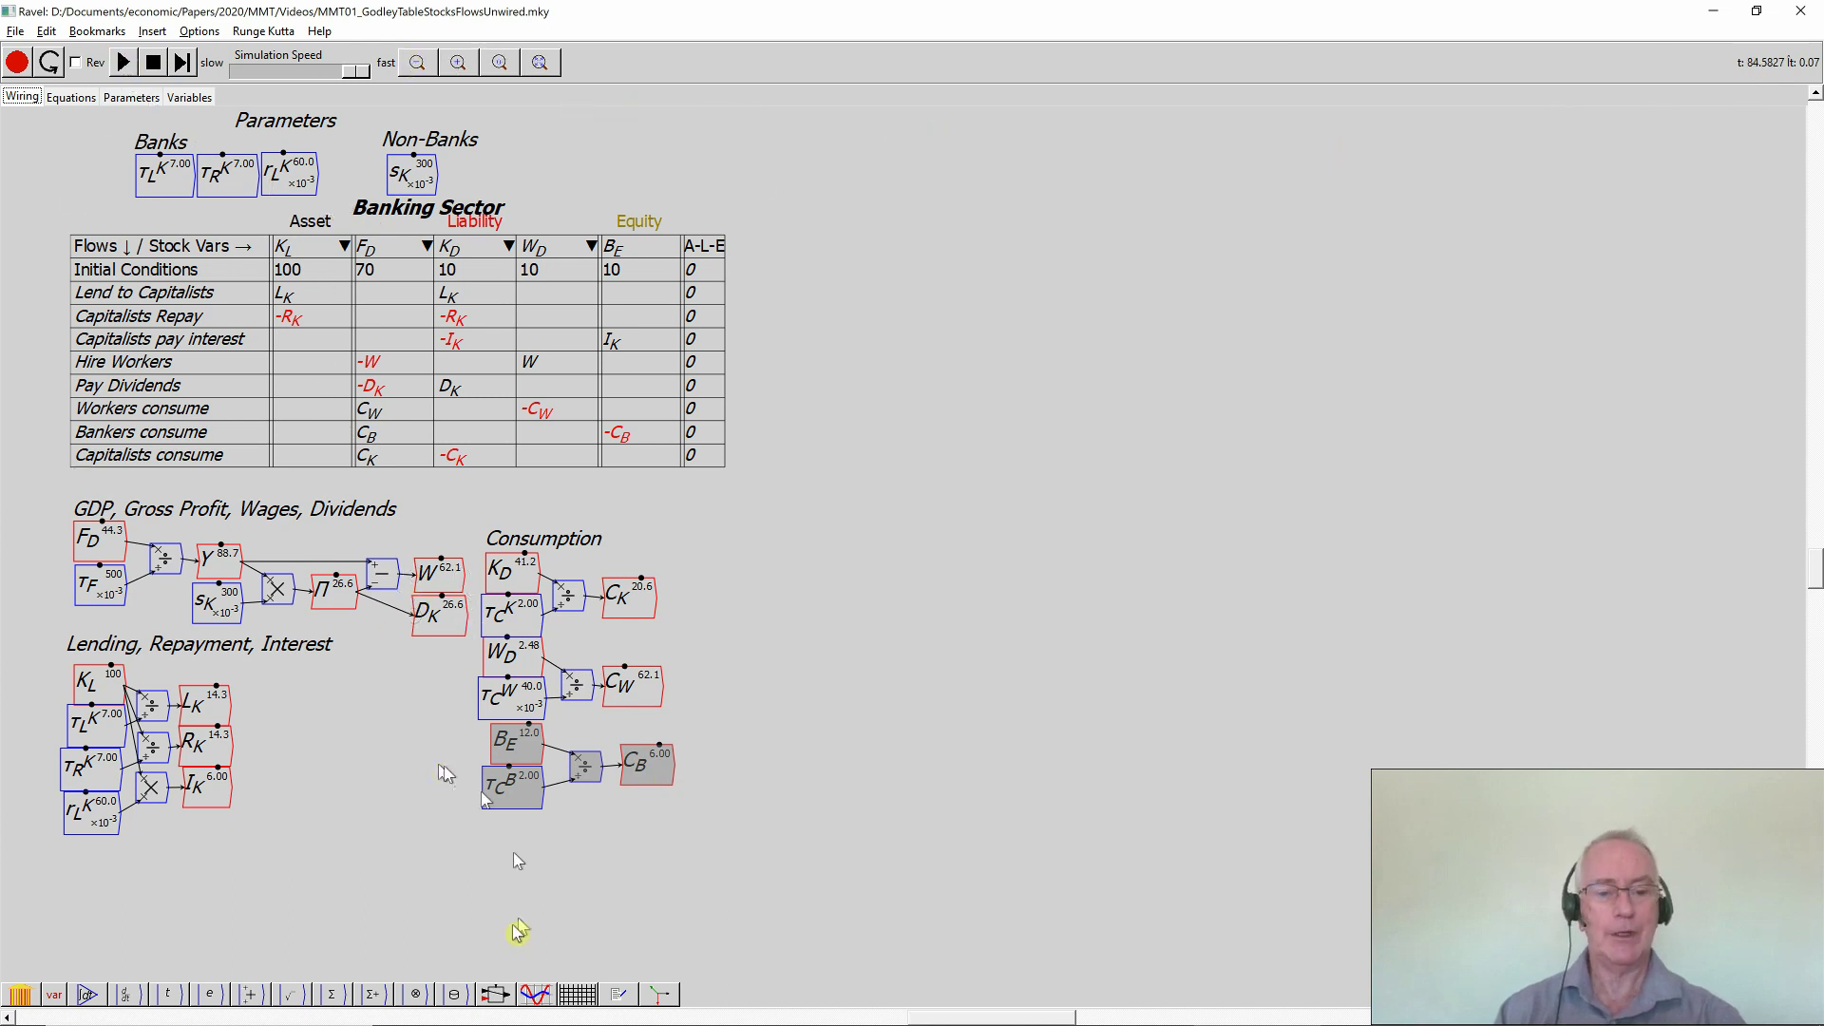
click(538, 994)
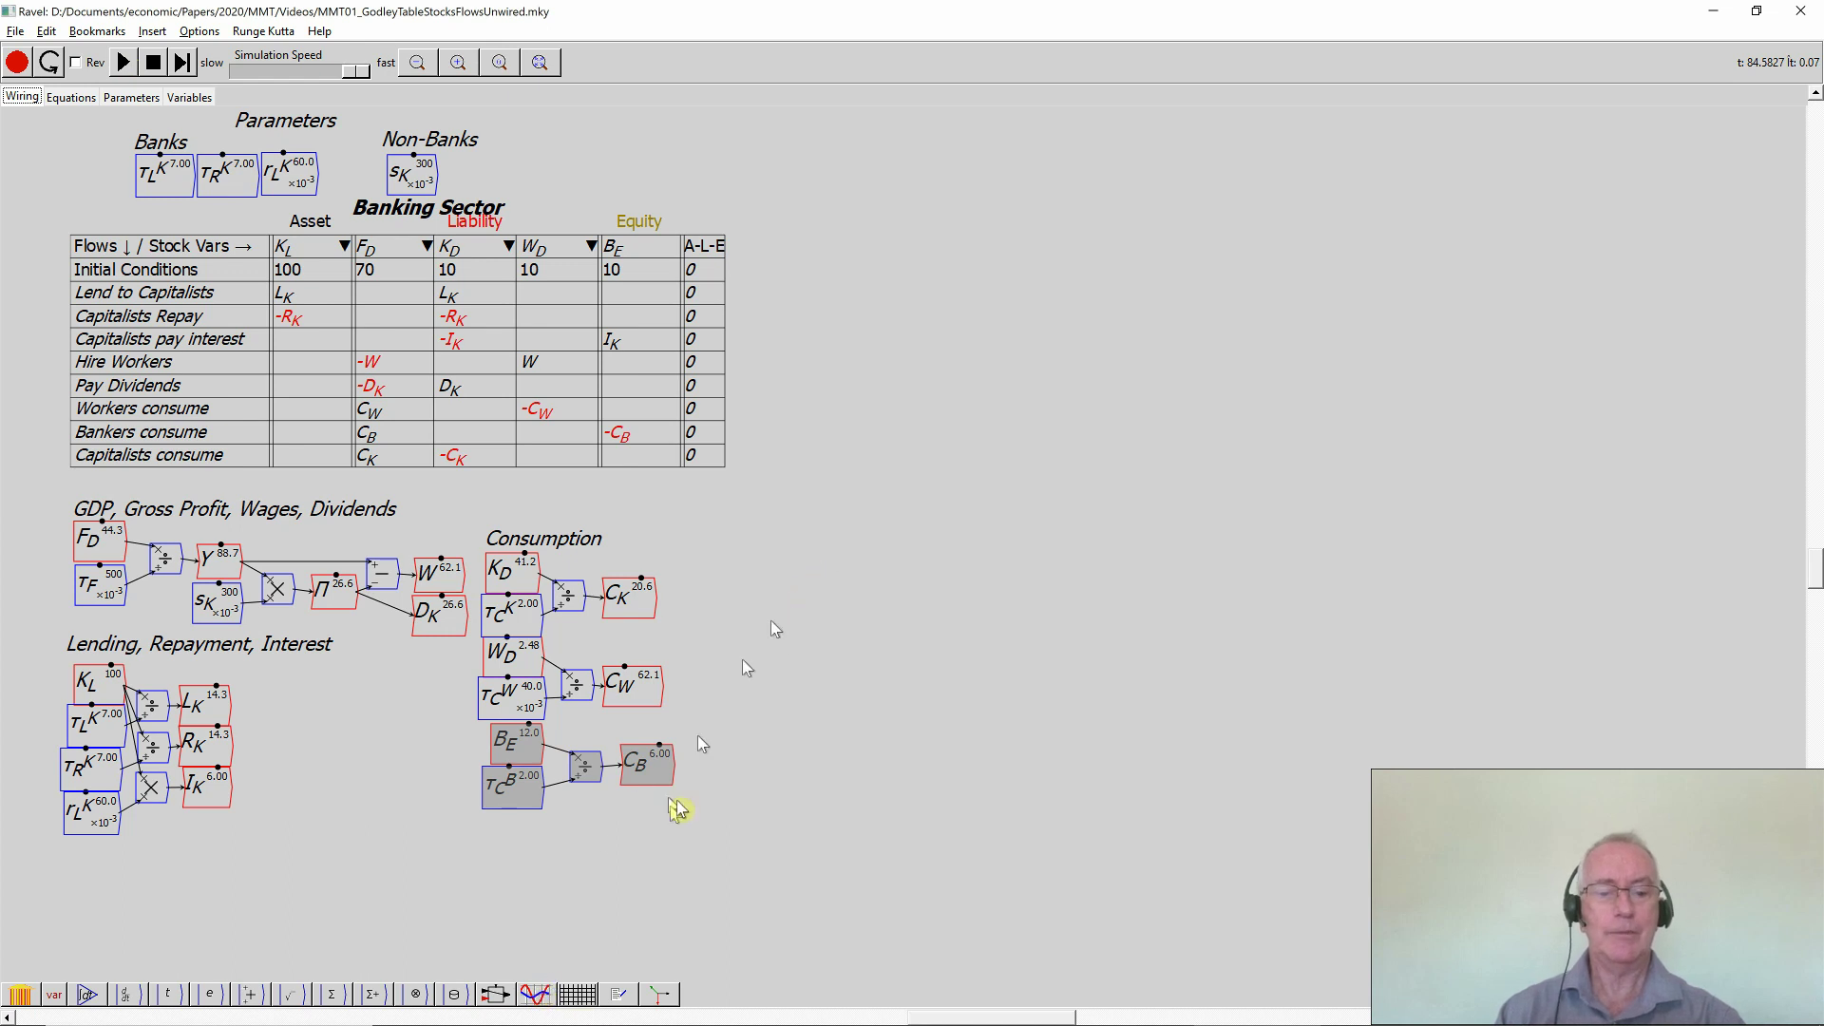
click(538, 995)
click(986, 331)
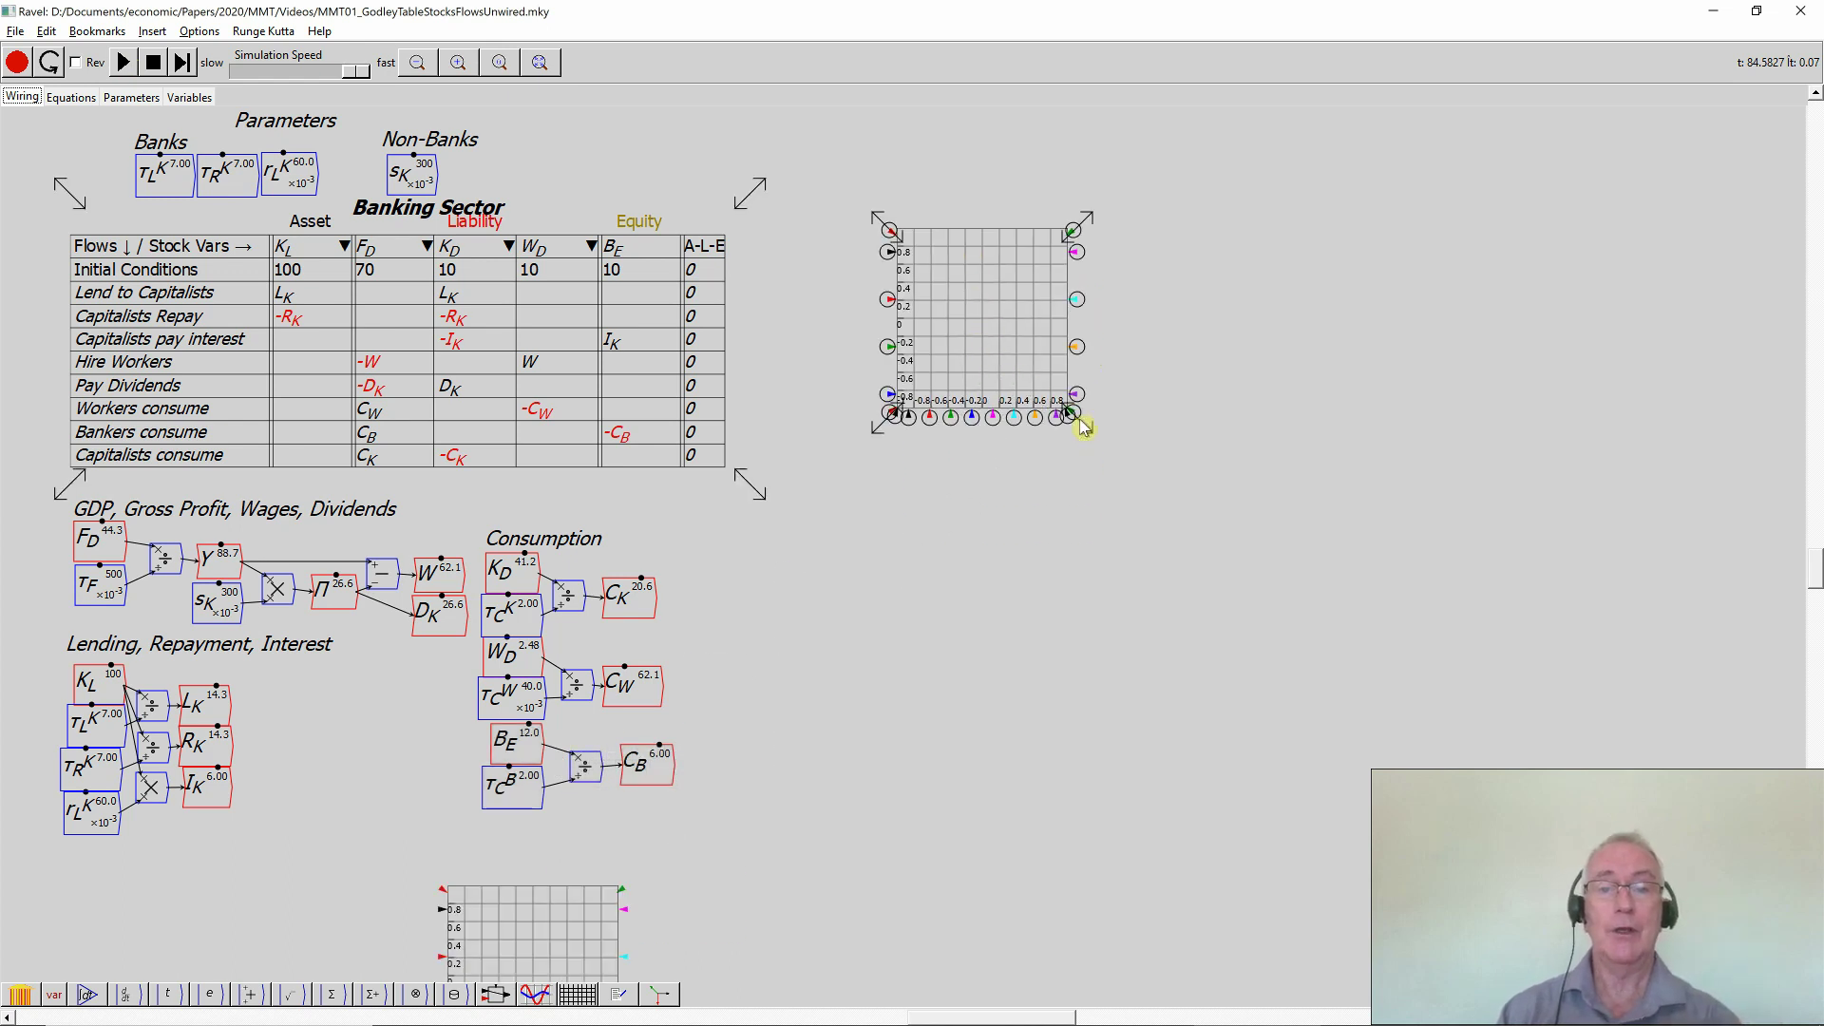
drag(1082, 424, 1182, 494)
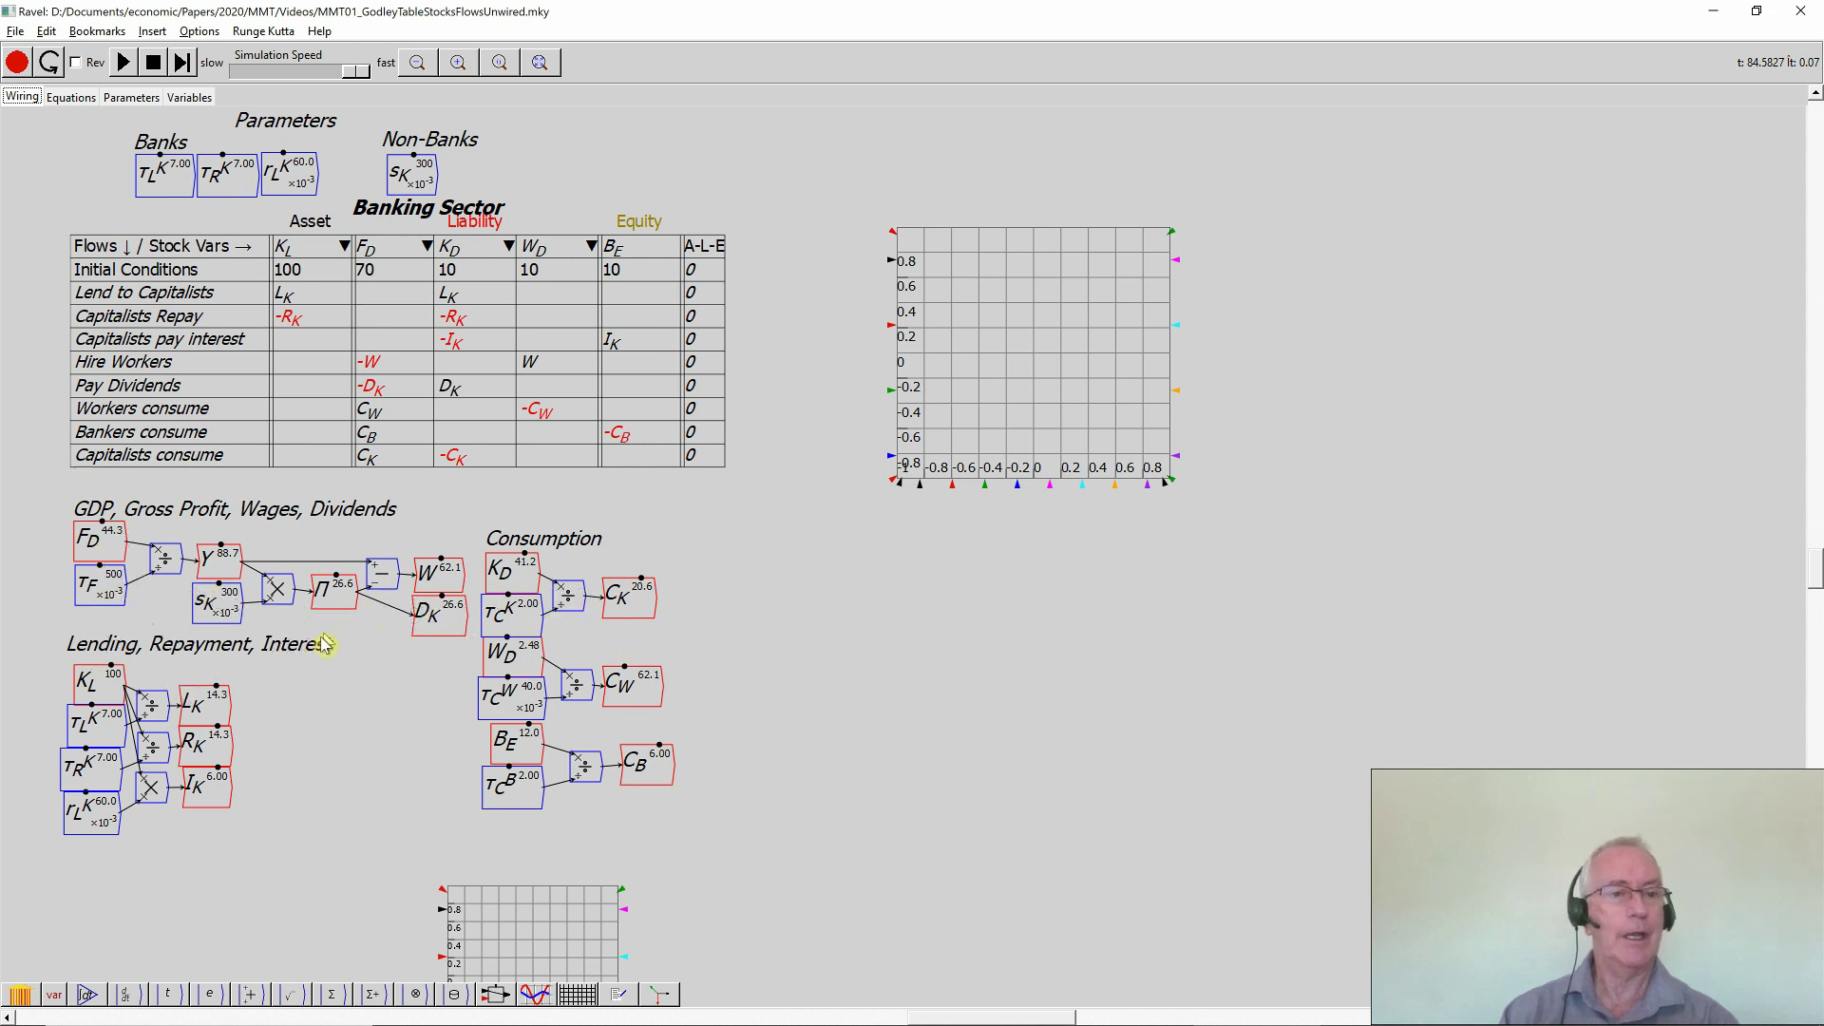
- Place copies of K_L and F_D beside the plot and wire both into it
right_click(91, 686)
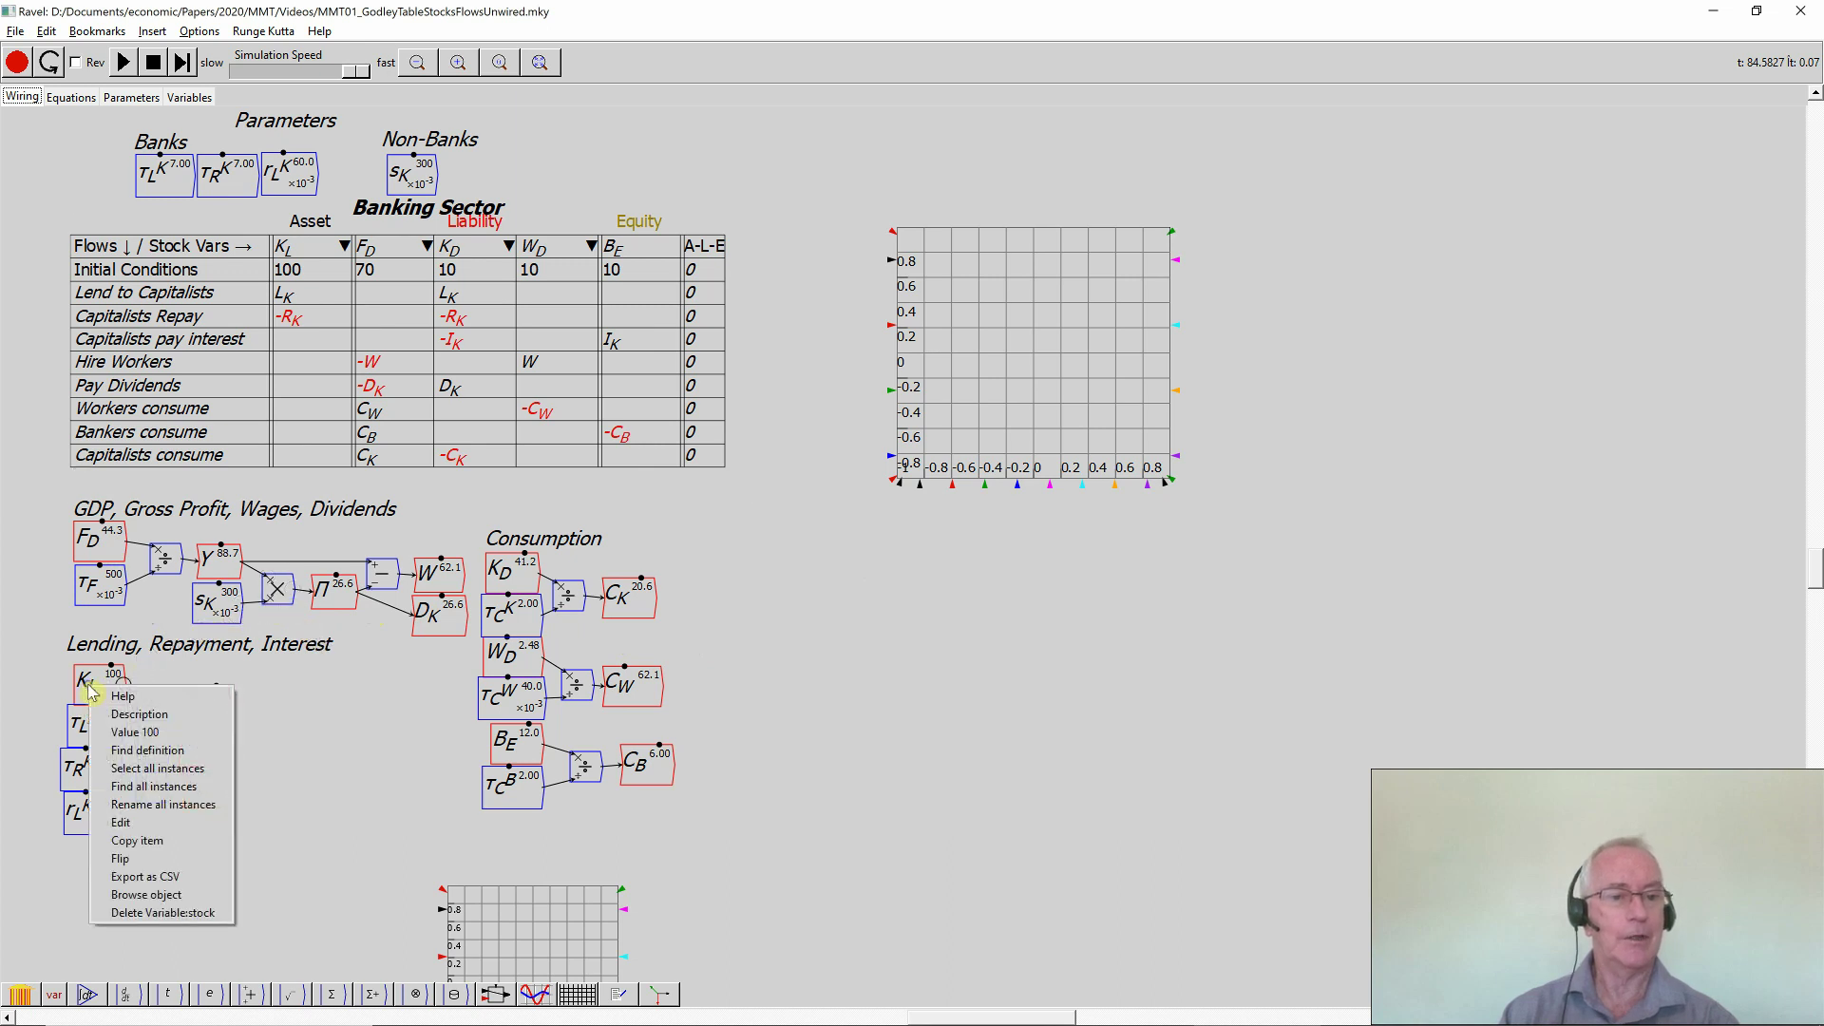
click(126, 843)
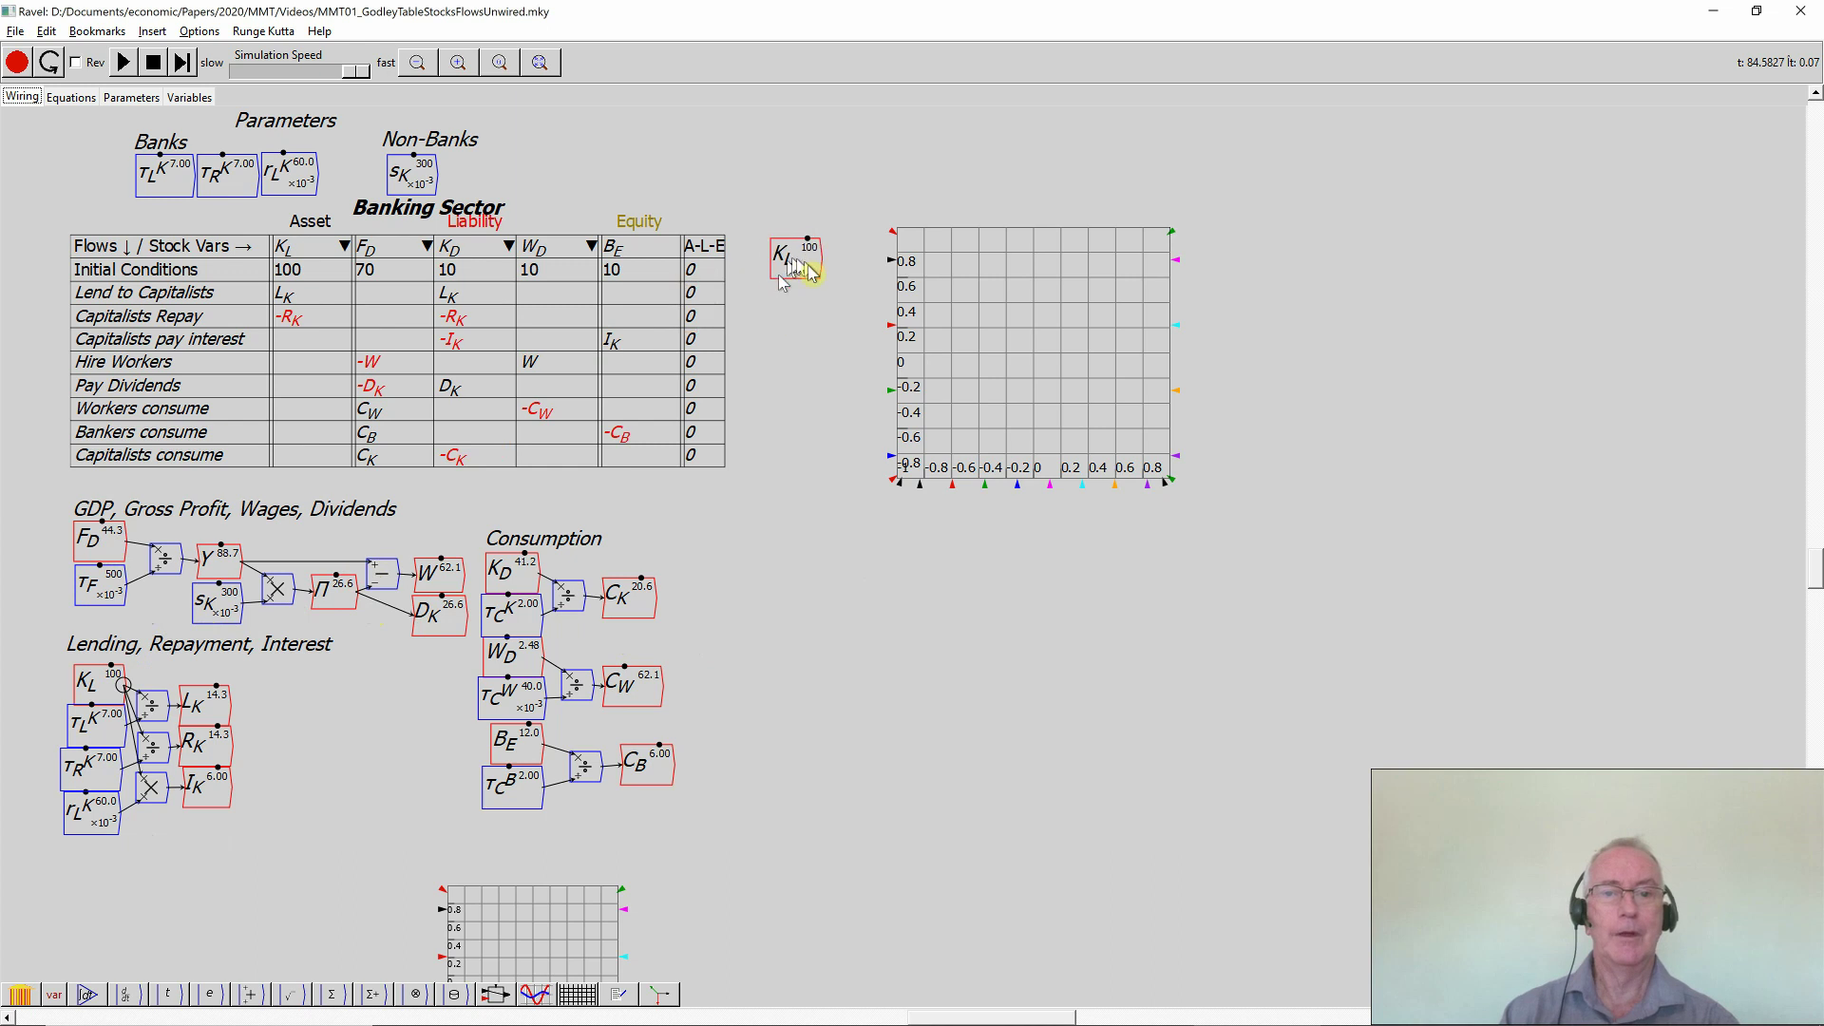
click(806, 268)
mouse_move(834, 264)
mouse_down()
mouse_move(883, 277)
mouse_move(839, 271)
mouse_up()
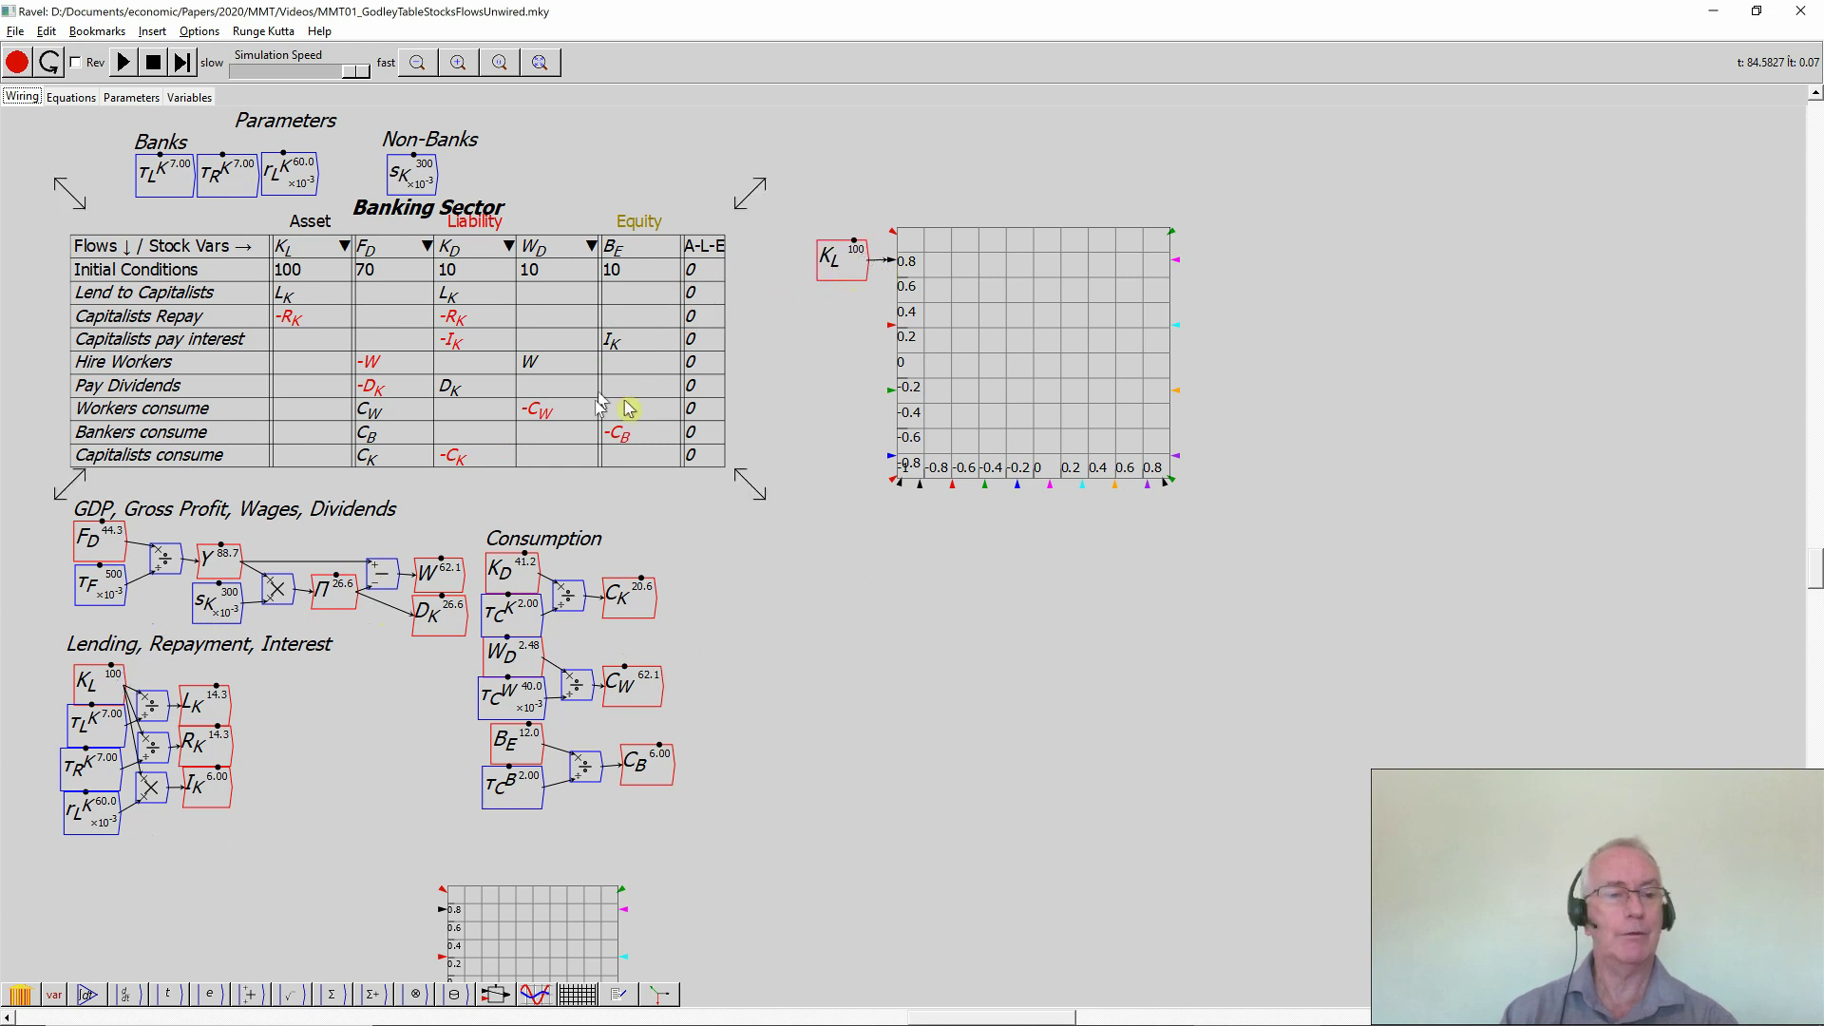
right_click(92, 558)
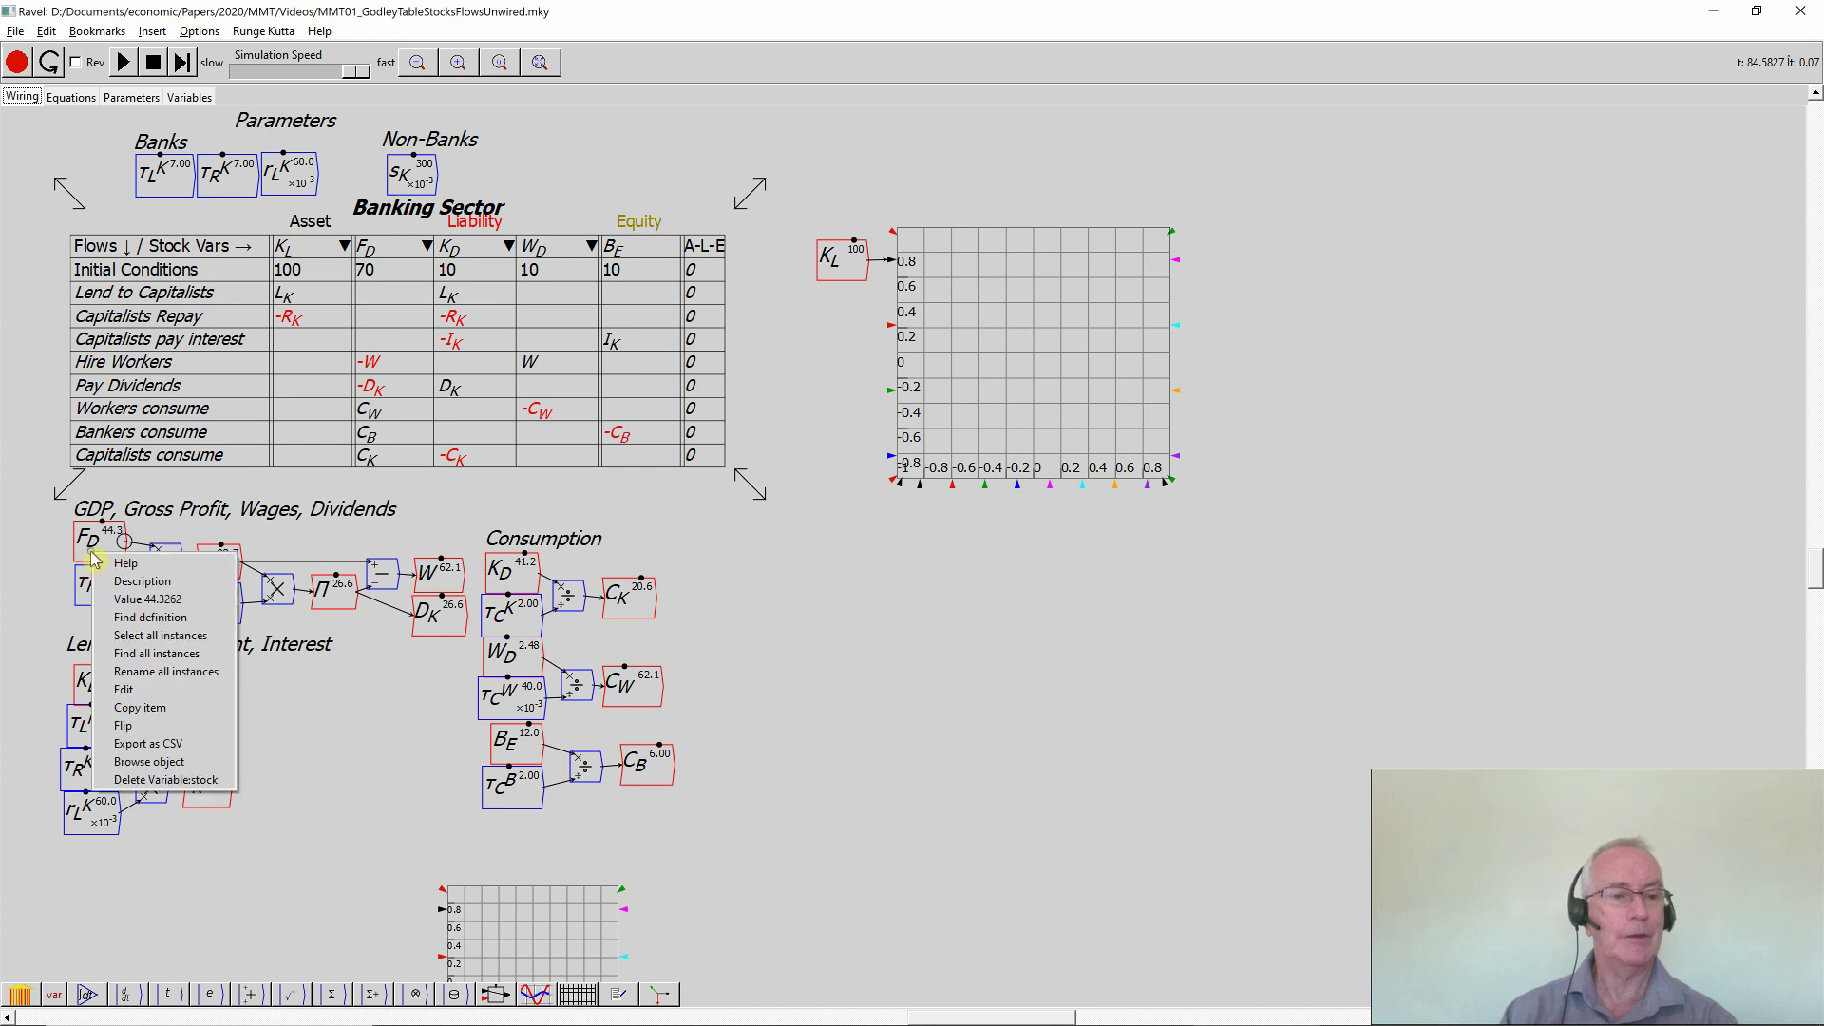
click(124, 707)
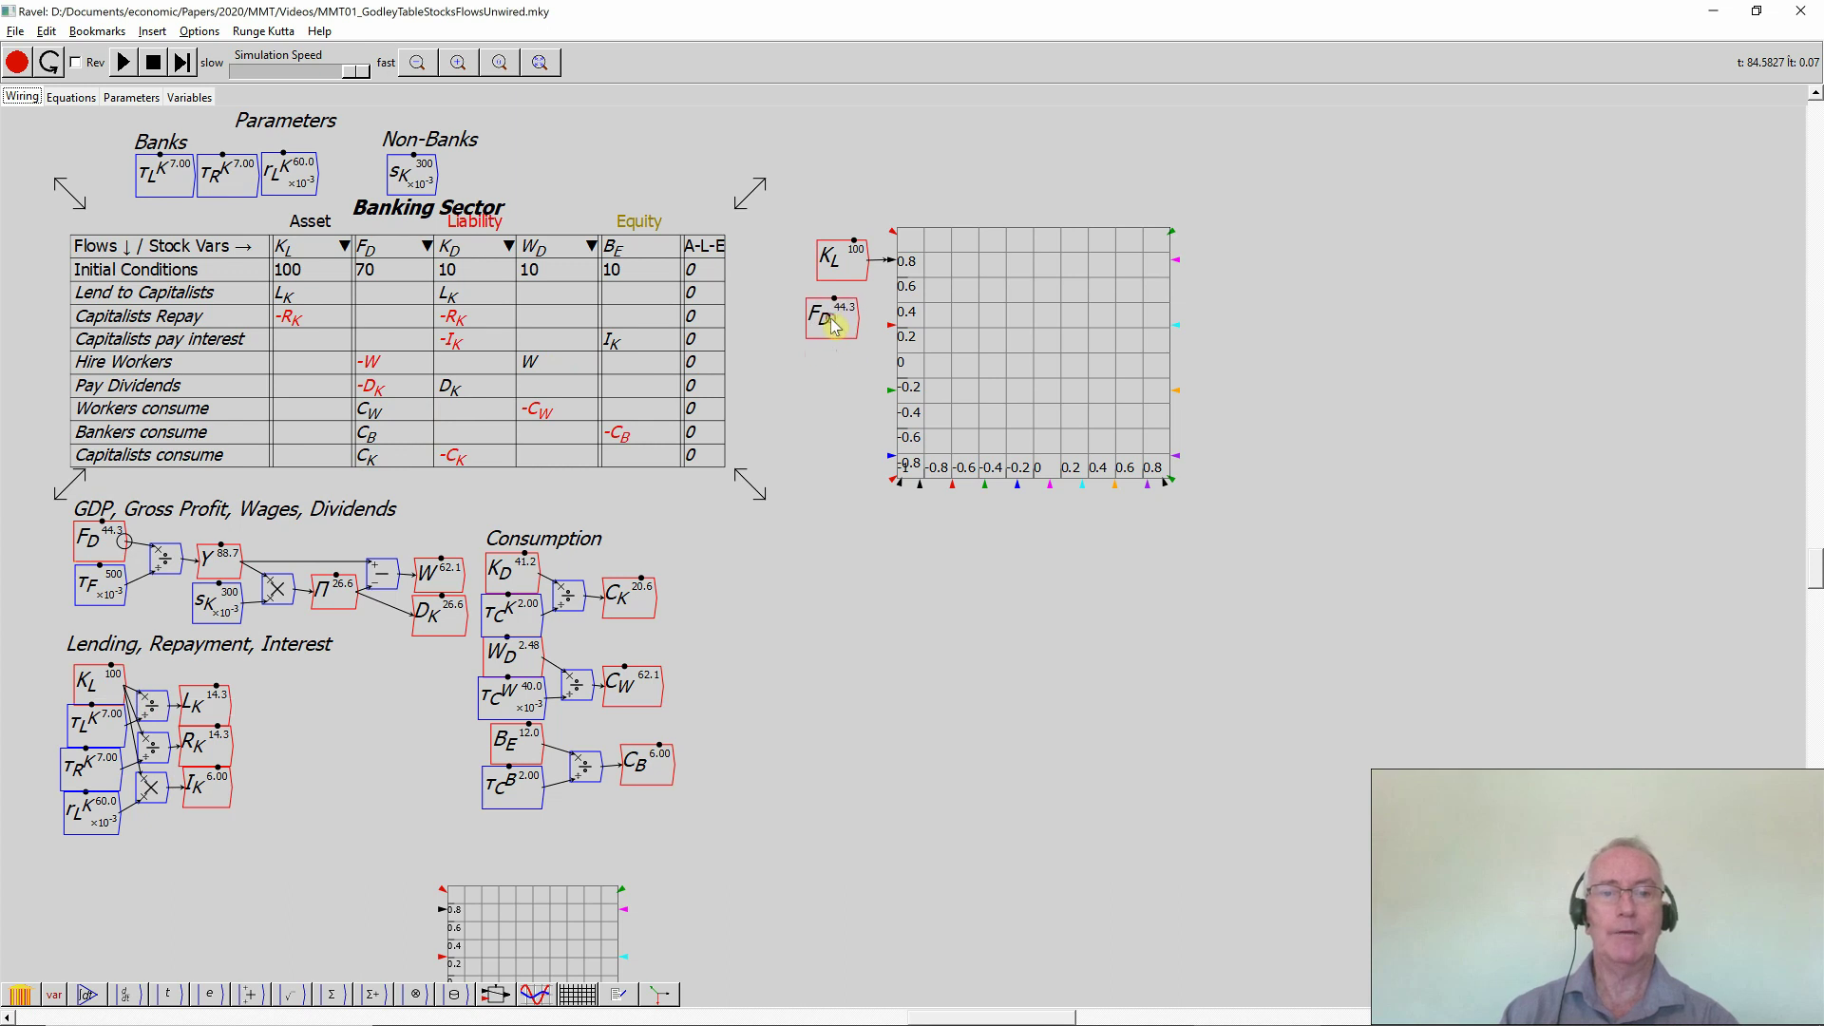
click(836, 326)
drag(862, 318, 893, 325)
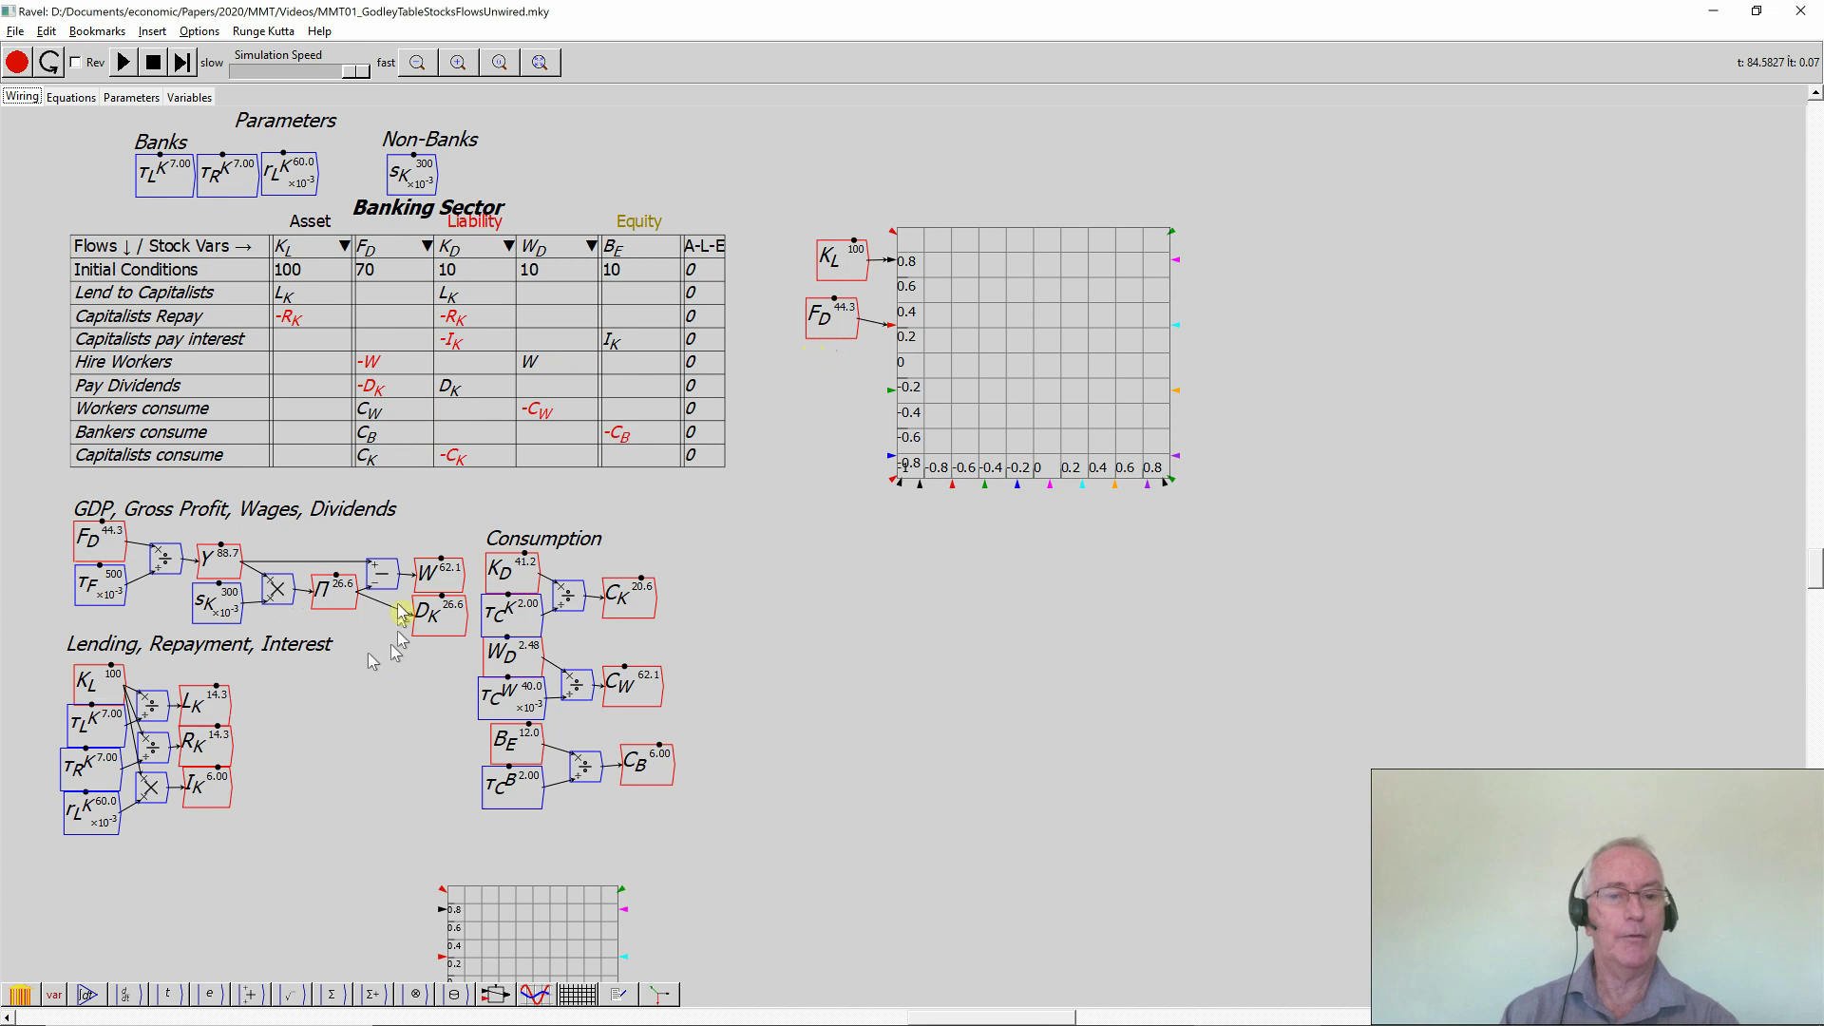
- Place copies of W_D and K_D beside the plot, below the other inputs
right_click(516, 666)
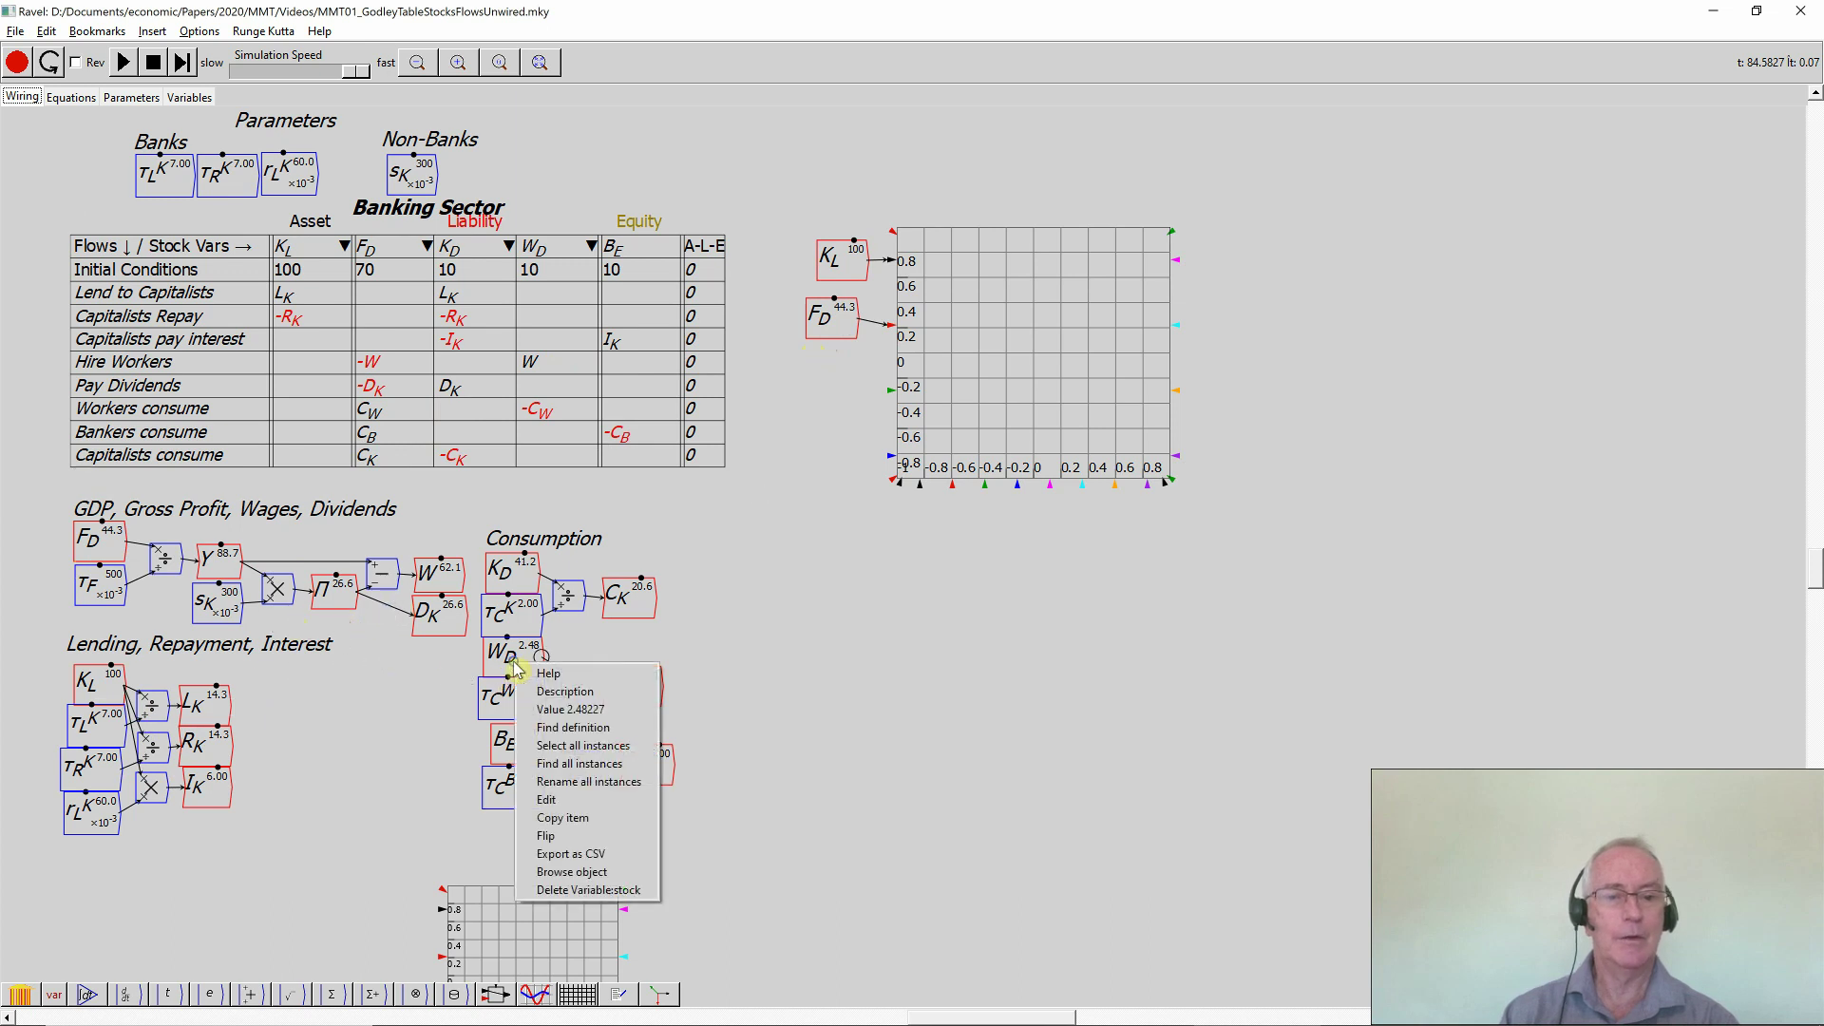
click(562, 818)
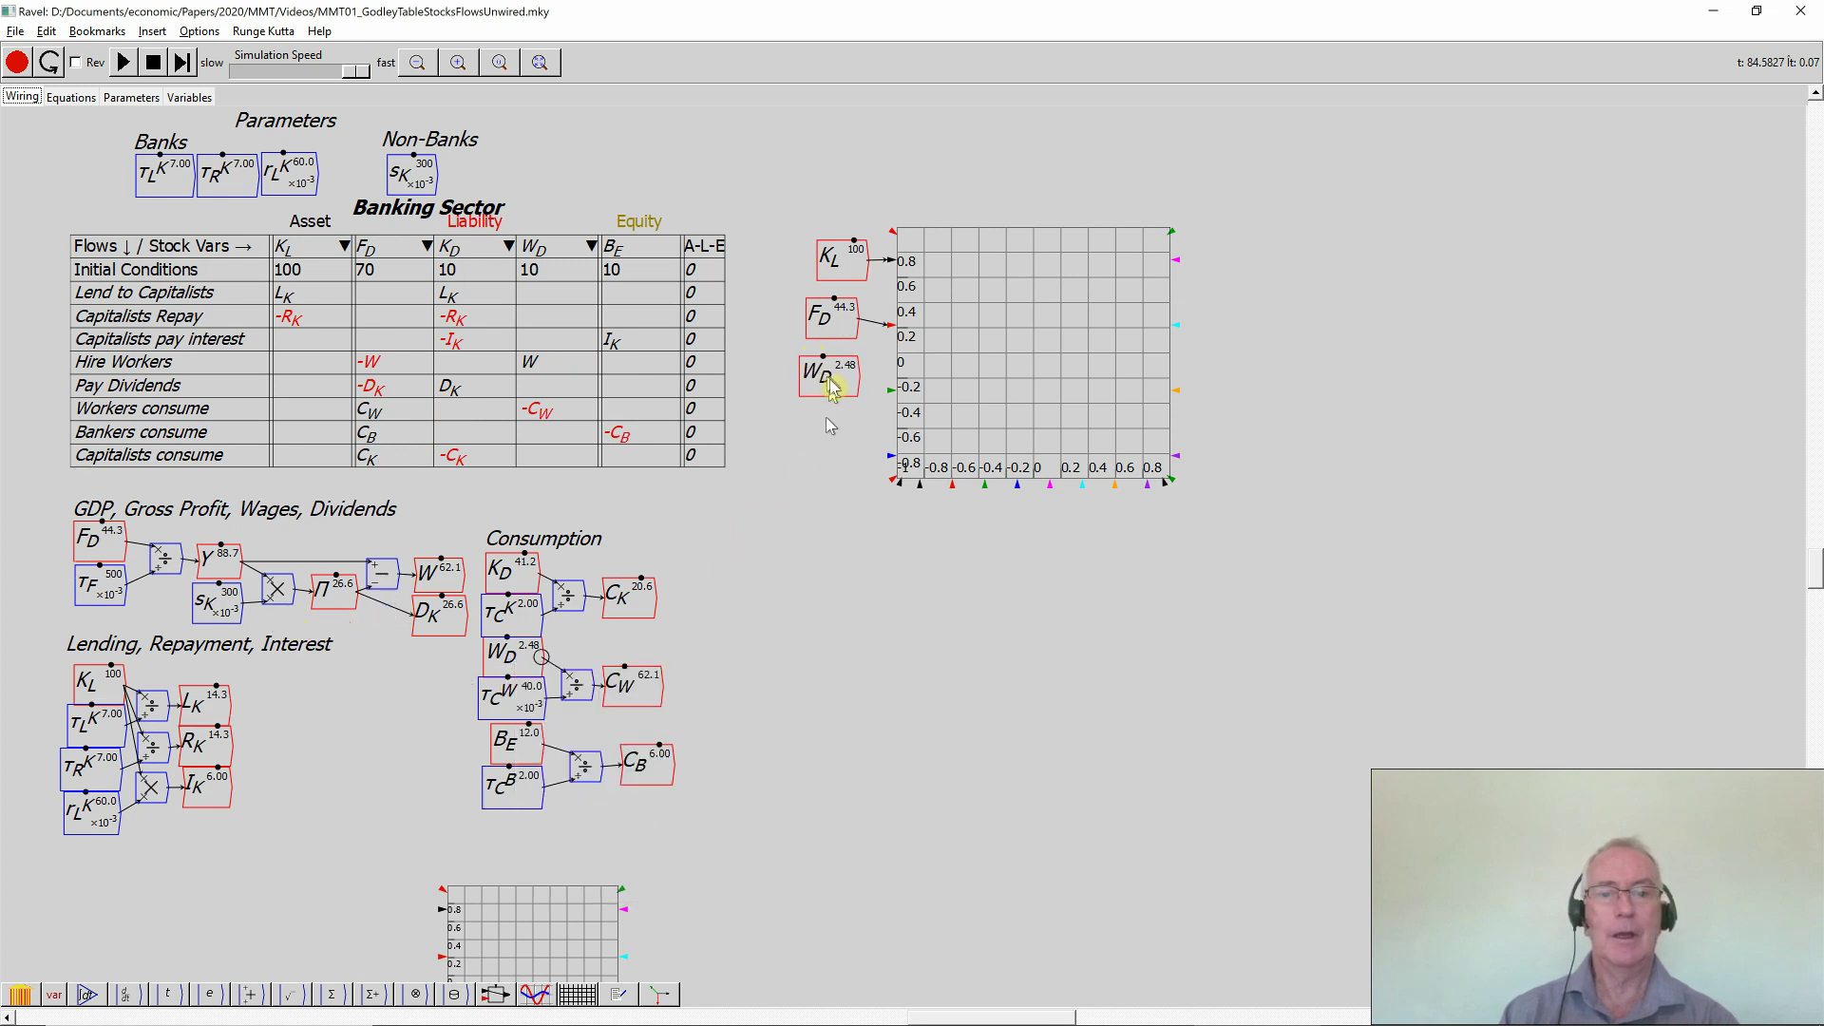
click(845, 403)
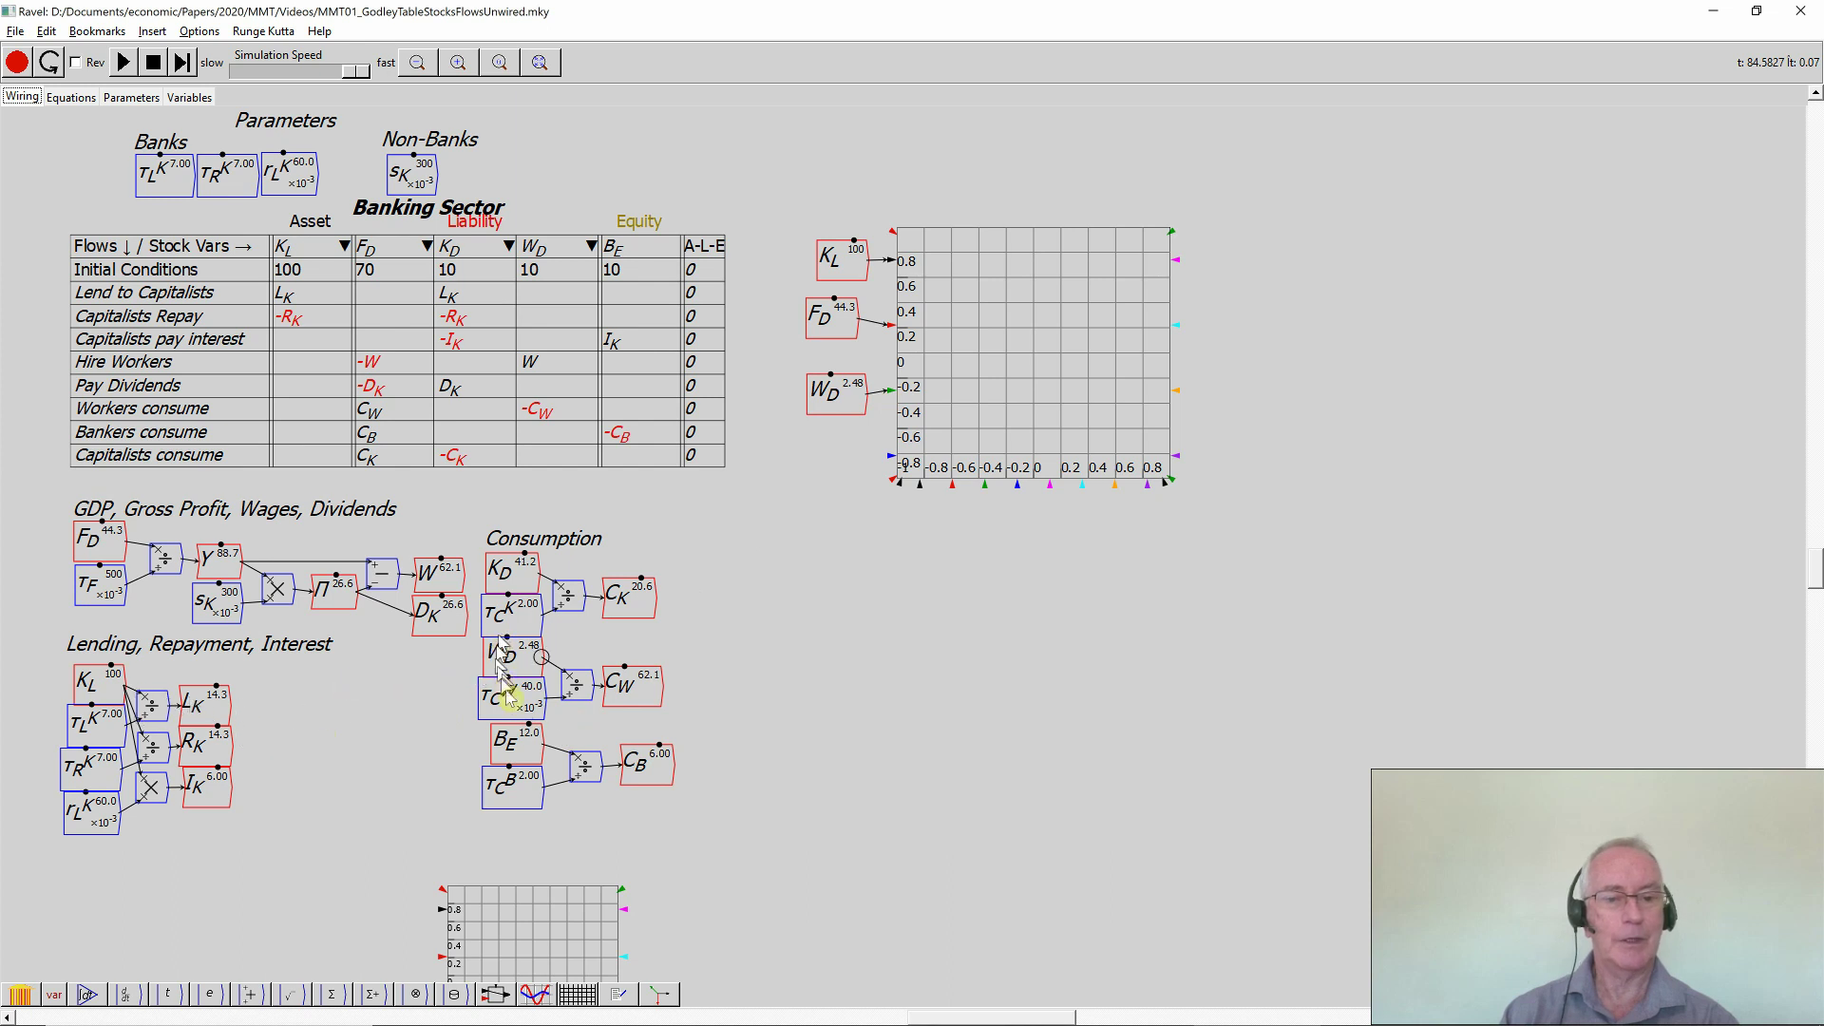
right_click(500, 575)
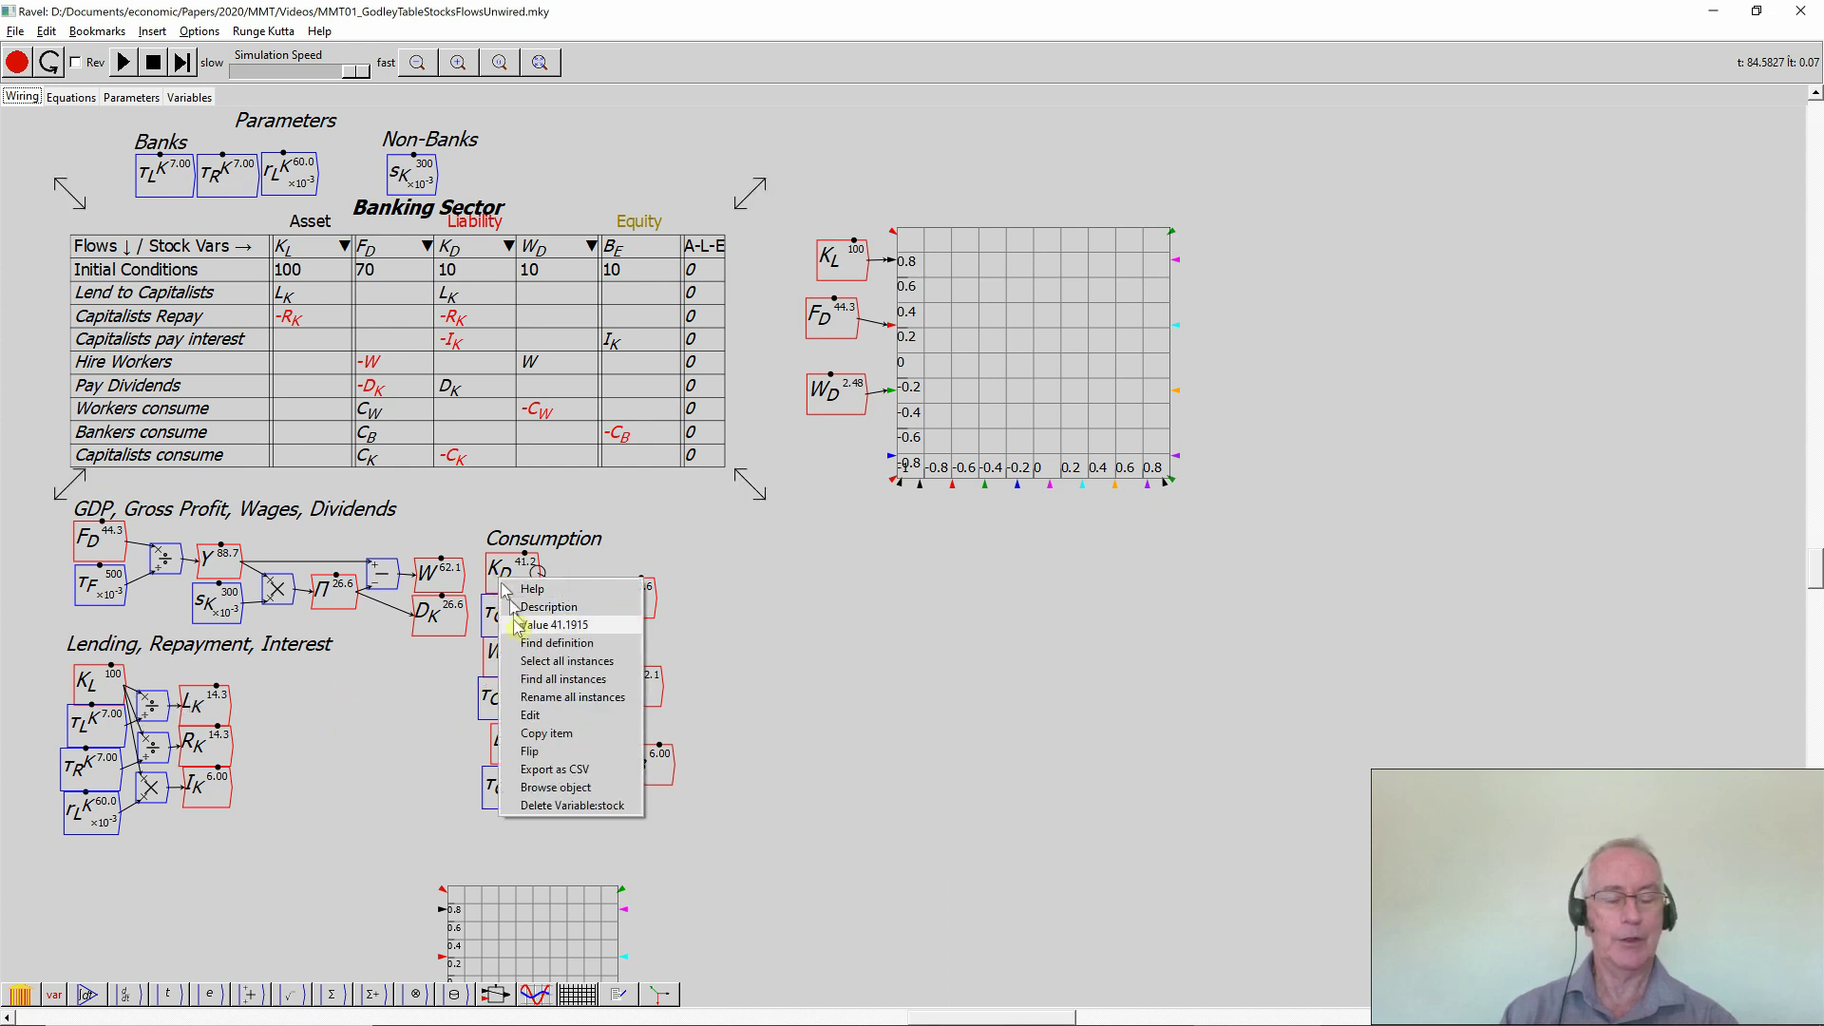
click(546, 732)
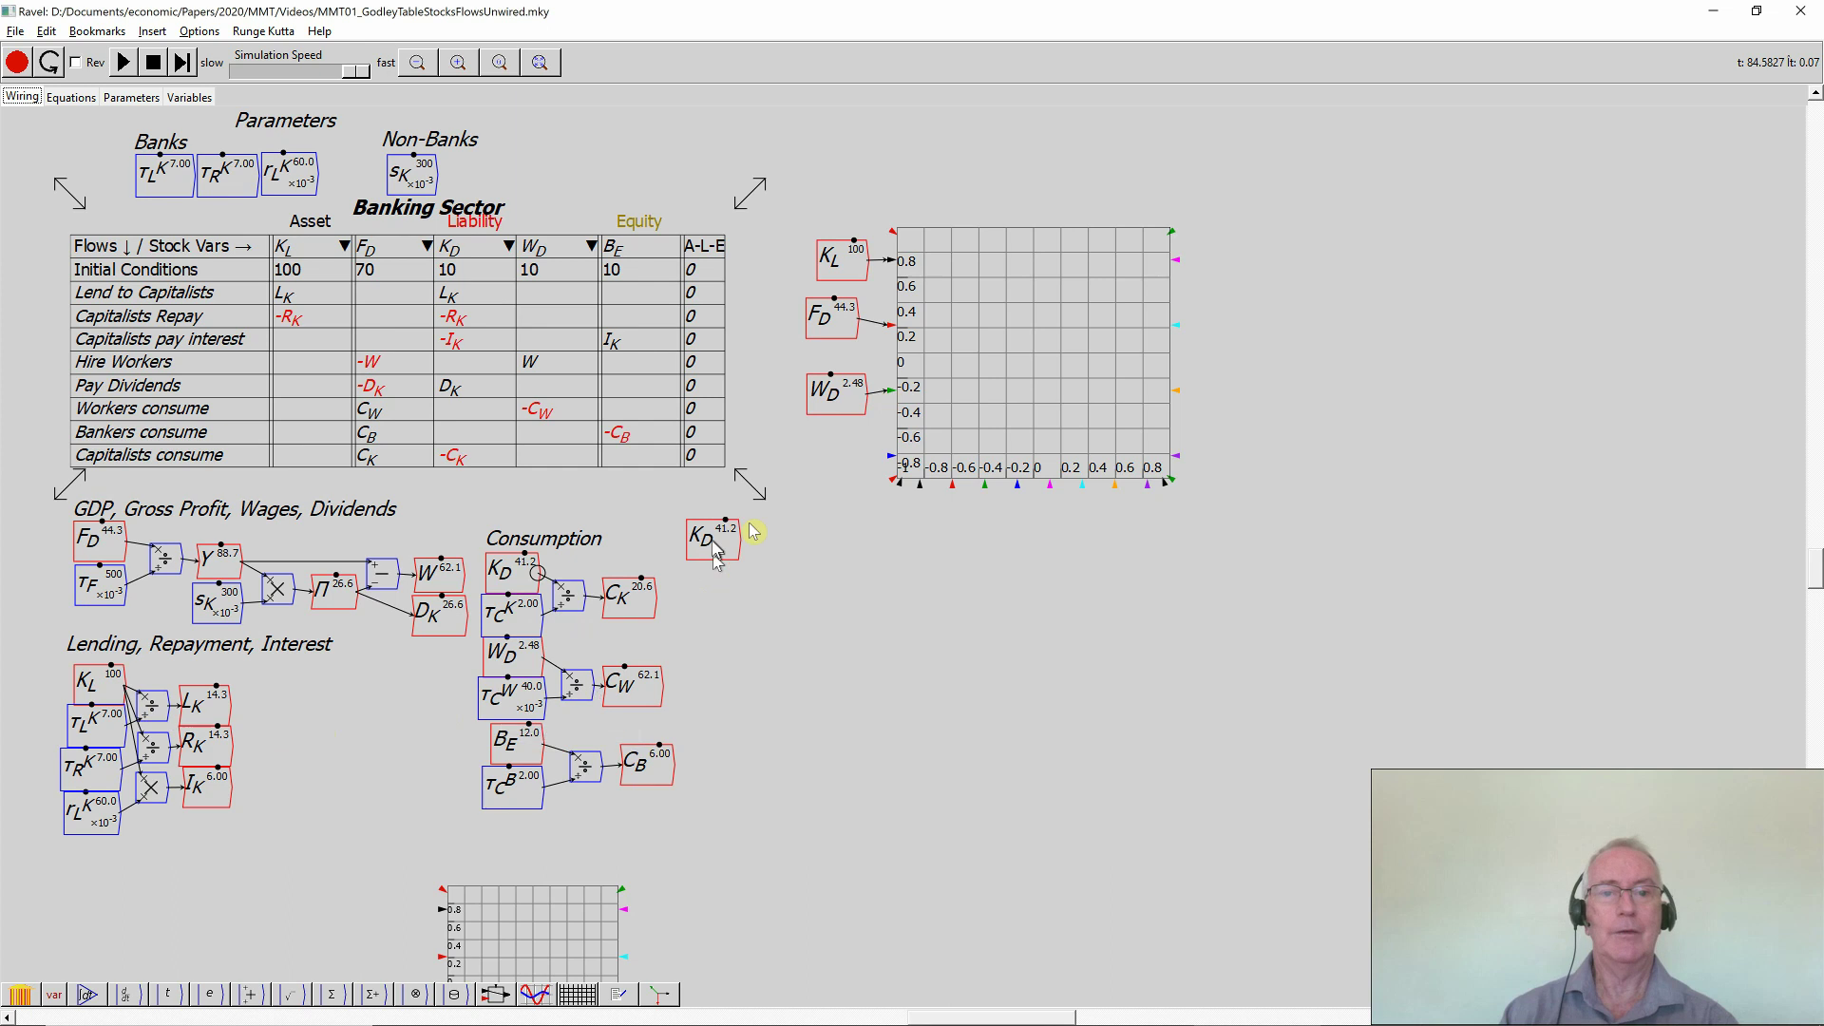
click(828, 465)
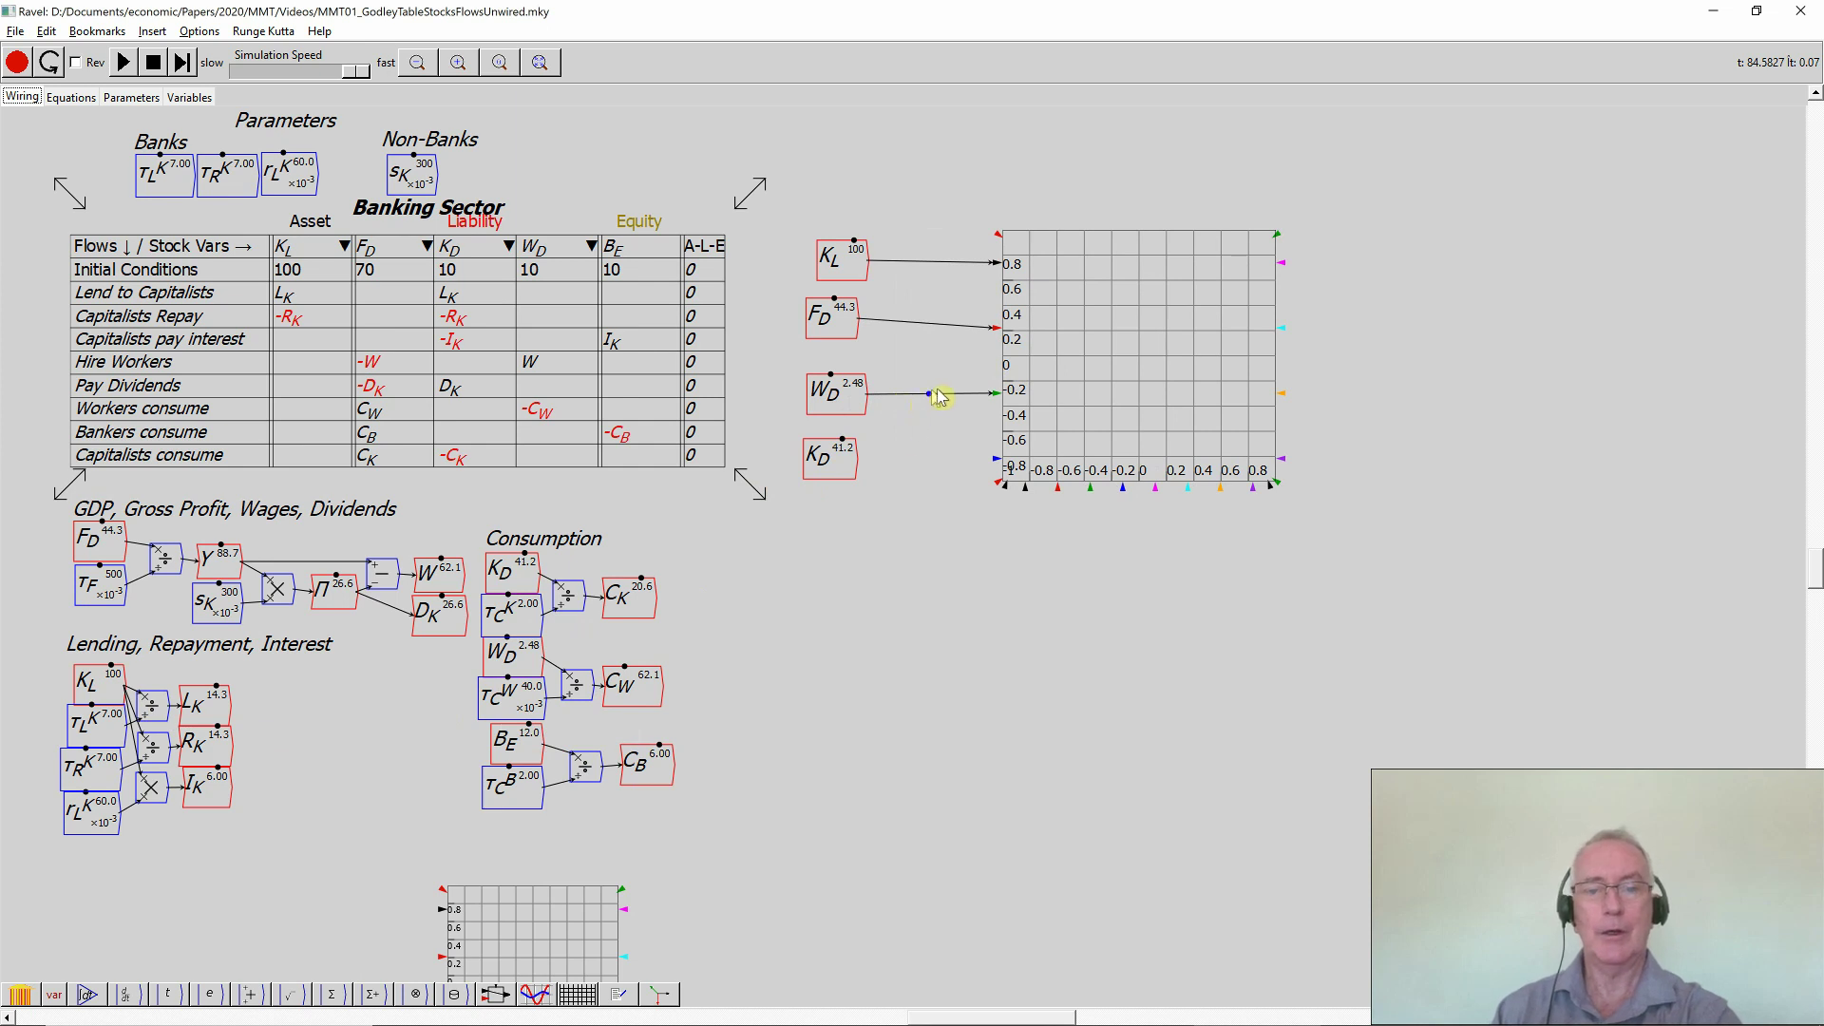
- Delete the W_D-to-plot wire and wire K_L into the plot's top input
drag(930, 397, 931, 467)
right_click(935, 470)
click(945, 549)
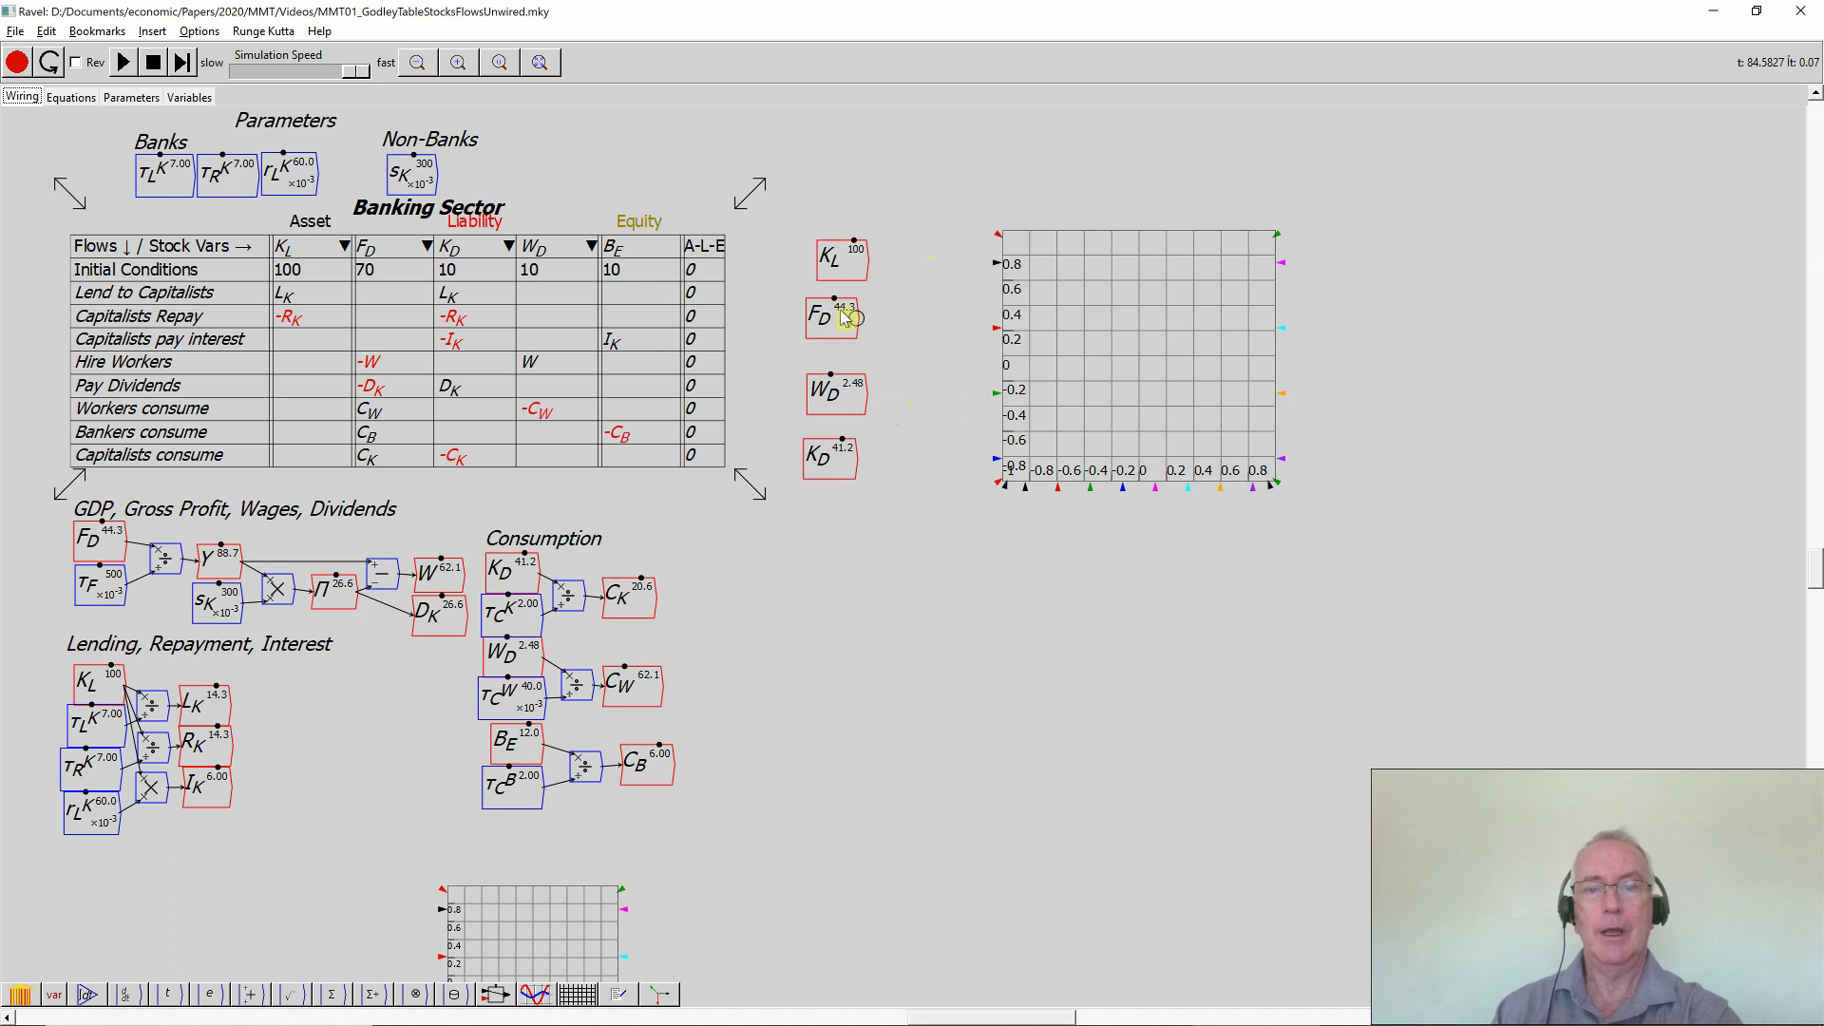
drag(866, 262, 995, 262)
- Stack K_D, F_D and W_D under K_L in order, wiring W_D to the bottom input
drag(815, 451, 997, 327)
mouse_move(844, 324)
mouse_down()
mouse_move(935, 354)
mouse_move(933, 400)
mouse_move(997, 392)
mouse_up()
double_click(934, 400)
key(Escape)
drag(867, 399, 996, 459)
drag(822, 399, 957, 347)
drag(948, 410, 945, 457)
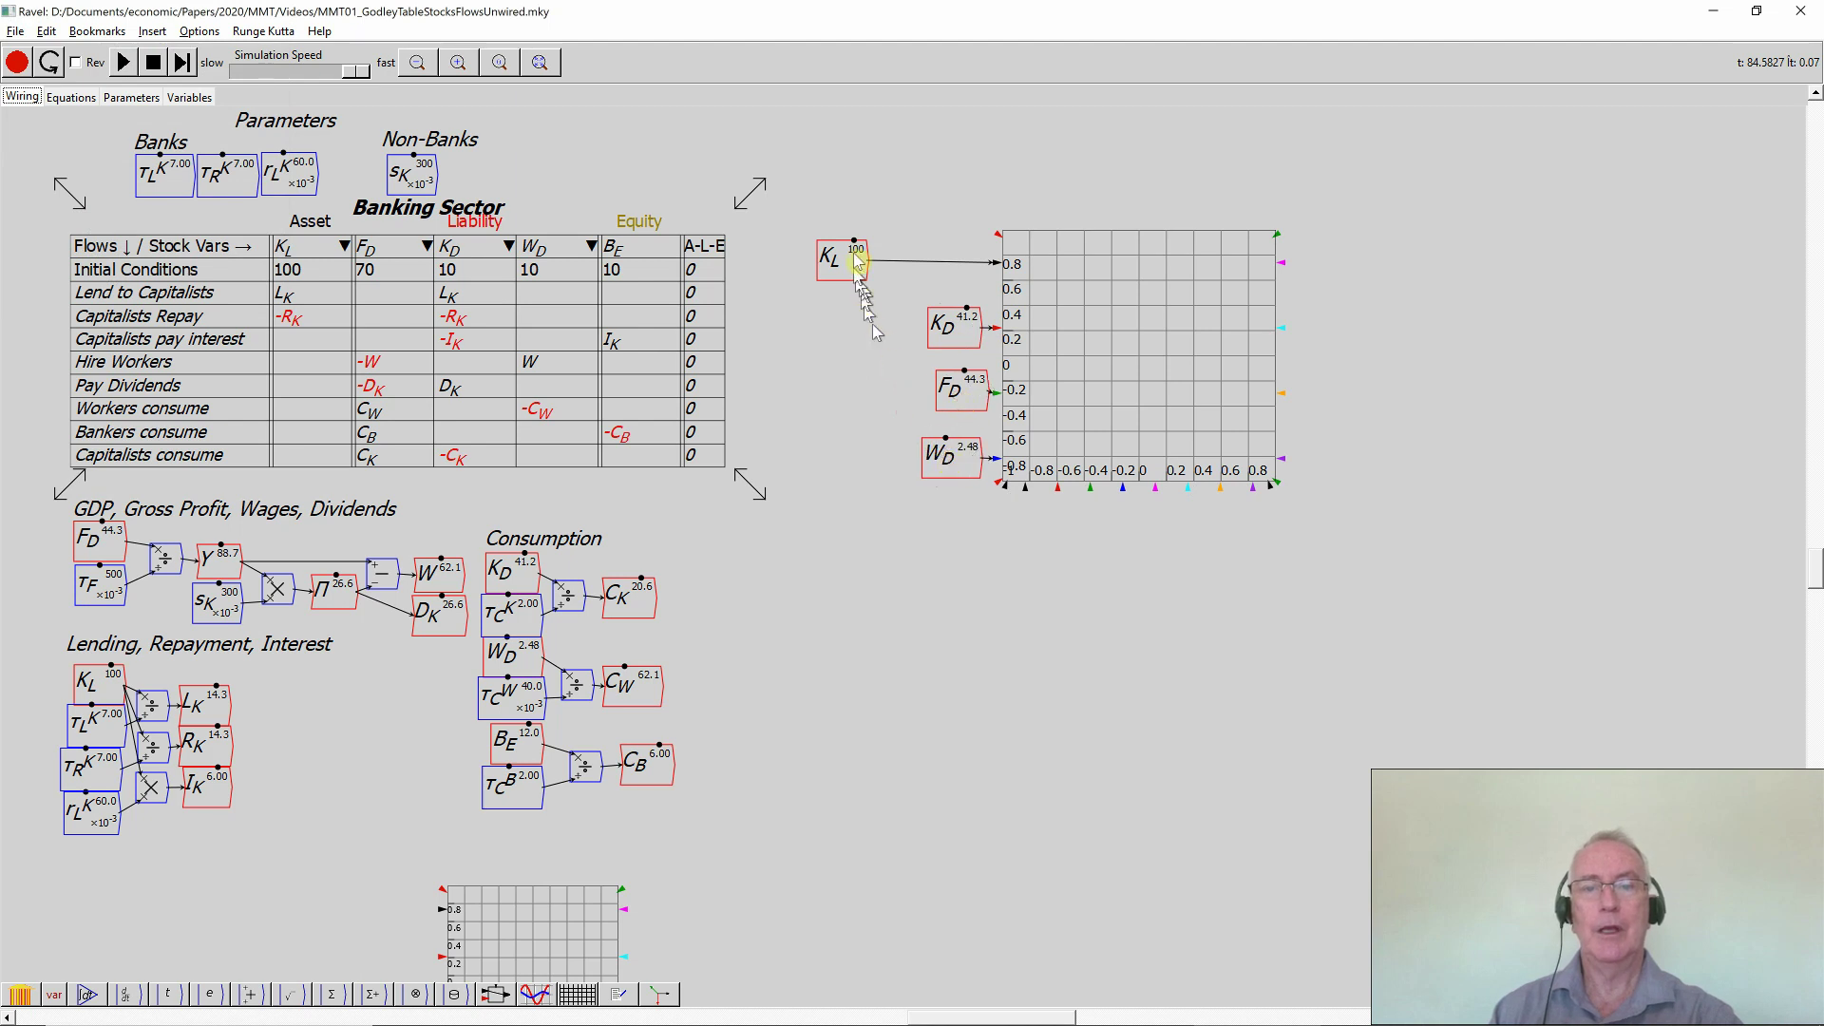
drag(874, 270, 970, 265)
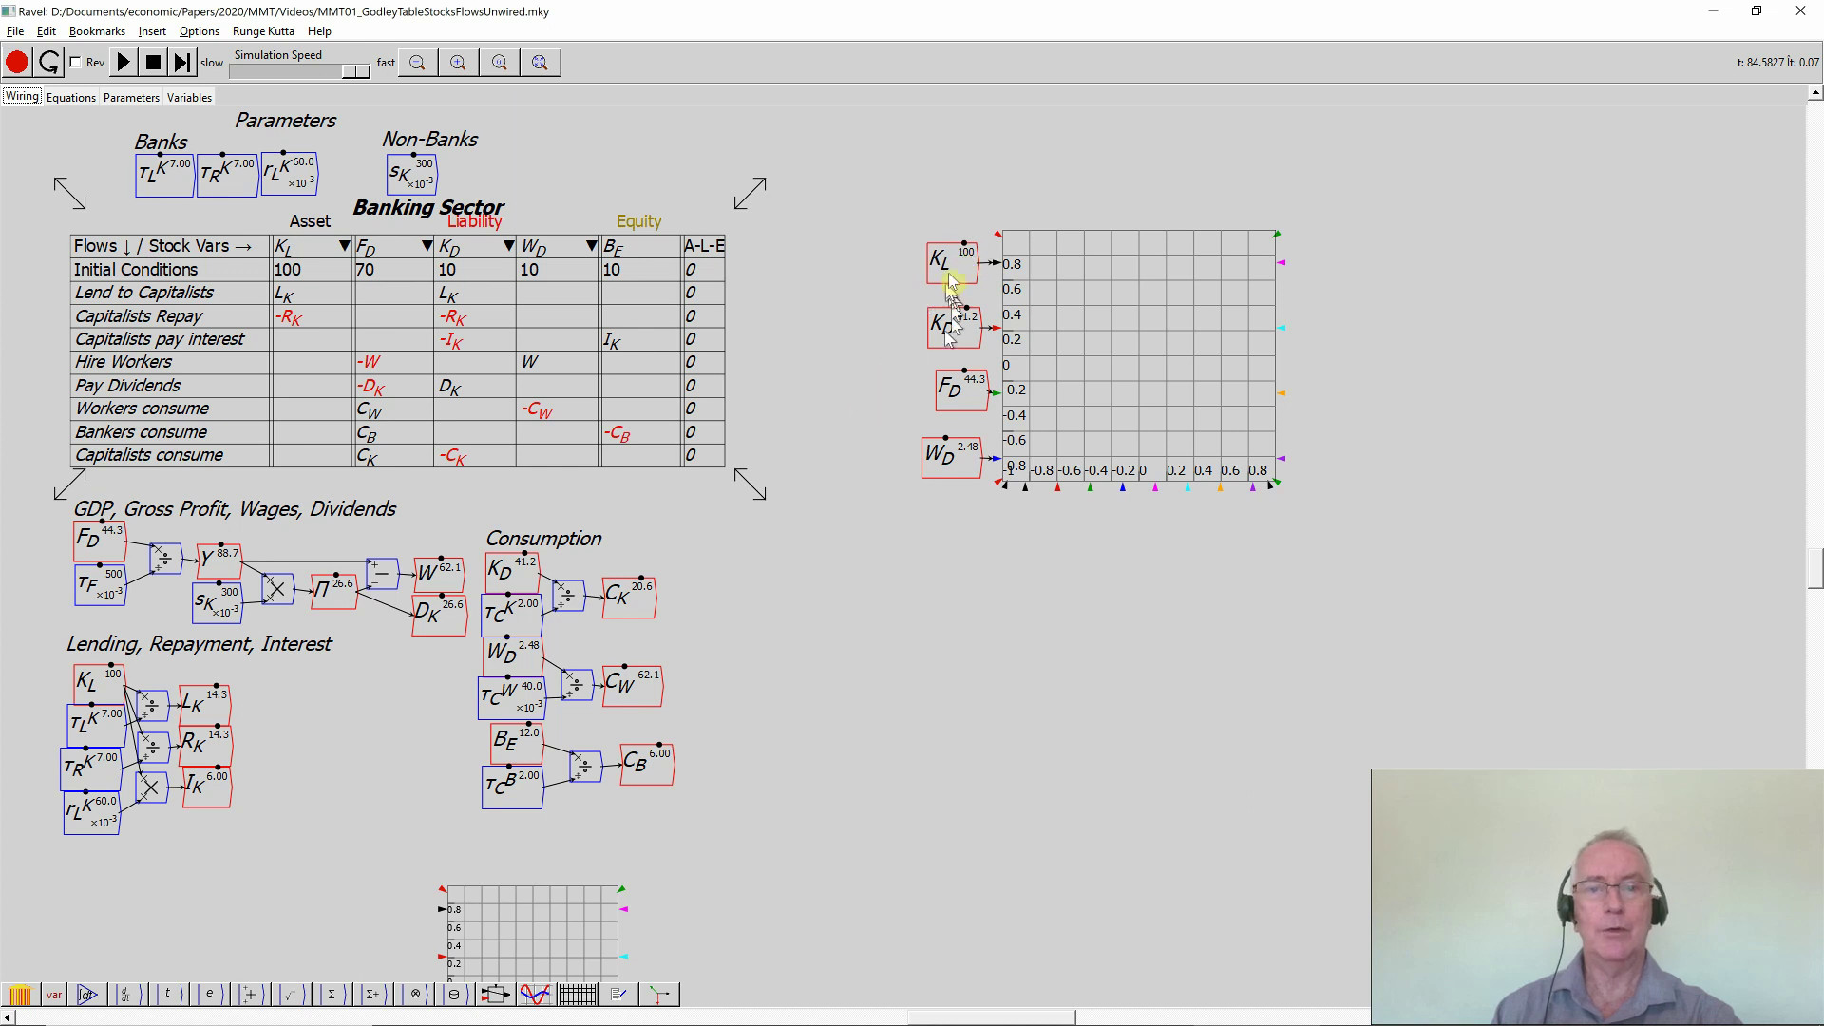
- Wire K_L to the plot and shift the plot lower and slightly right
right_click(947, 269)
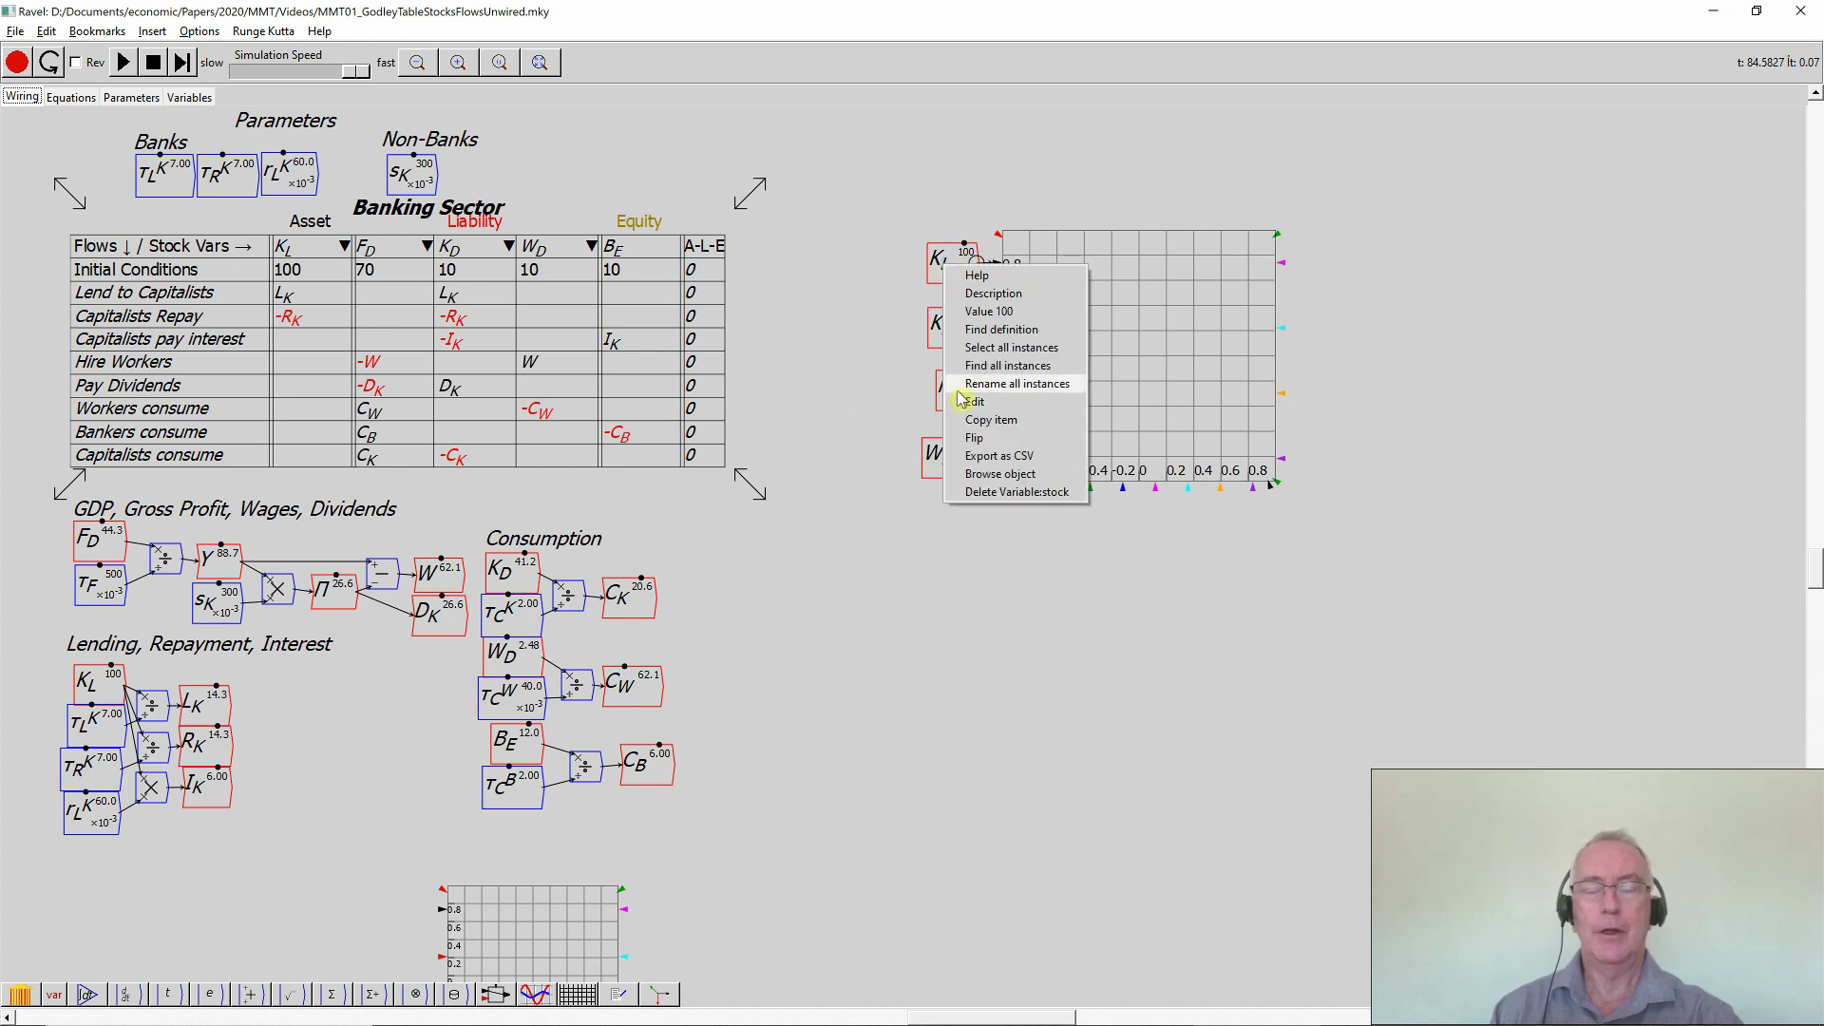
click(869, 245)
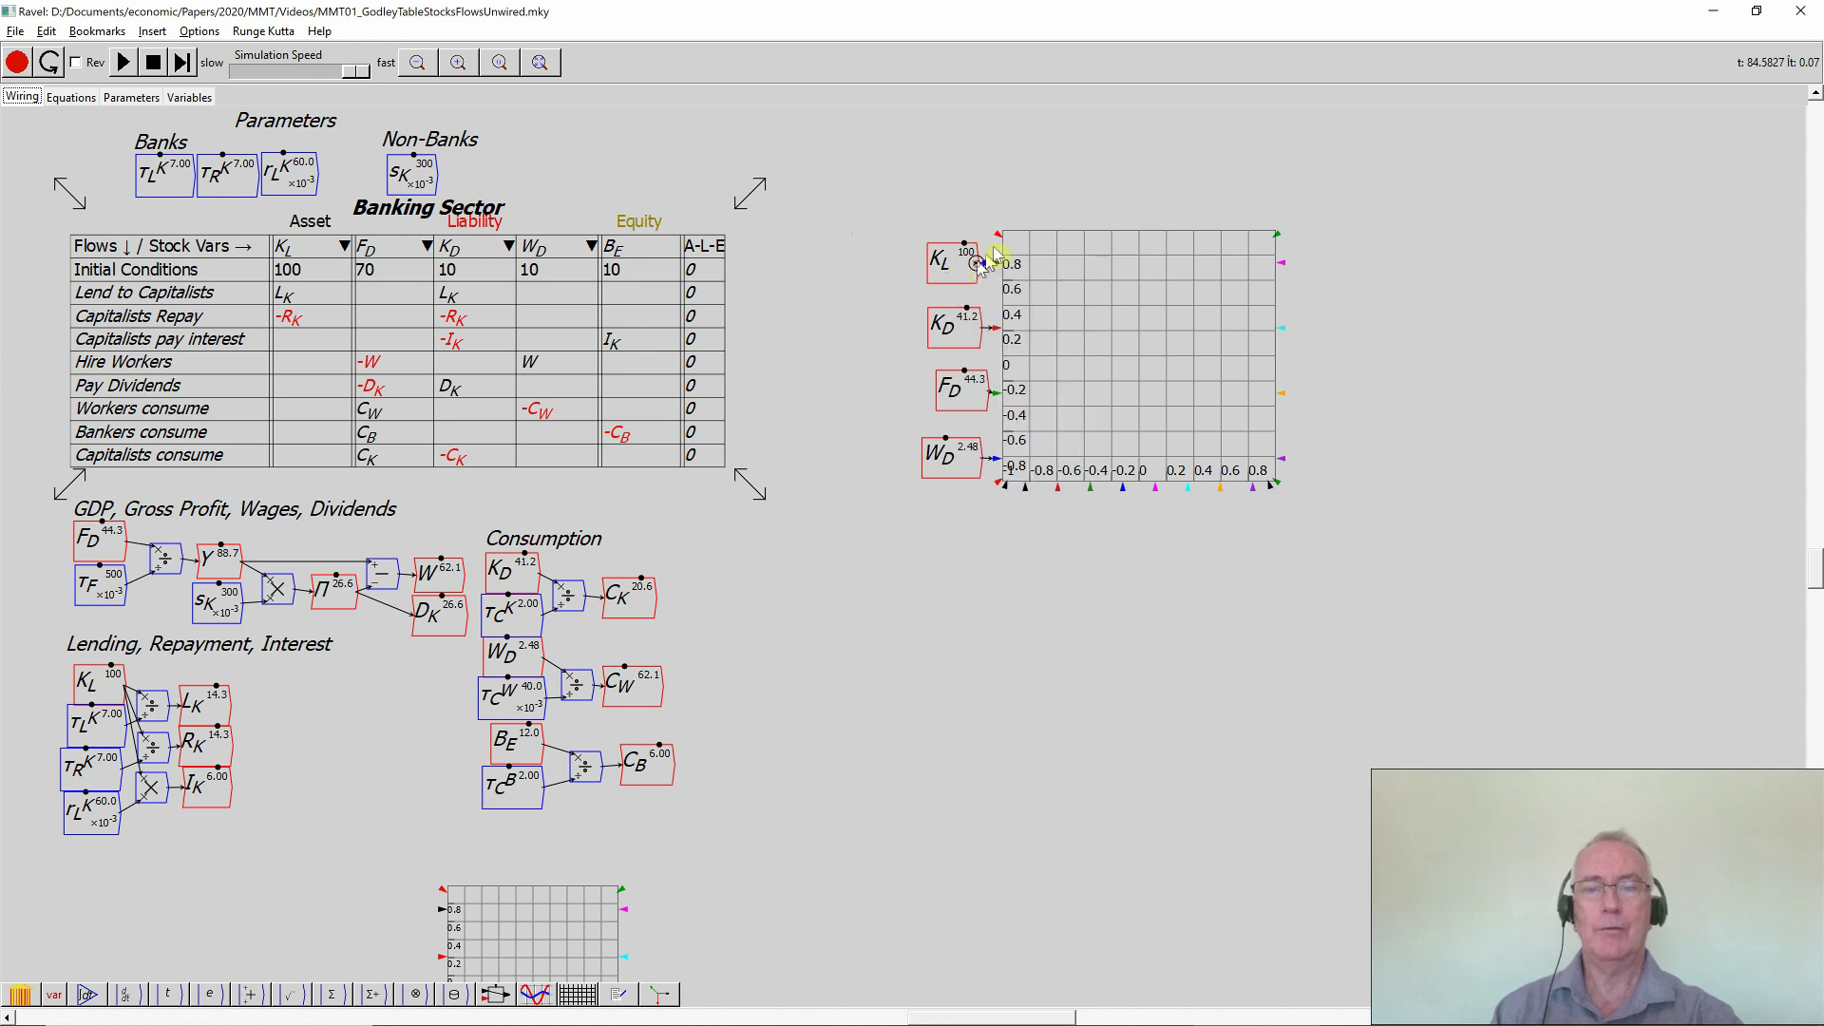
drag(1016, 235, 1284, 263)
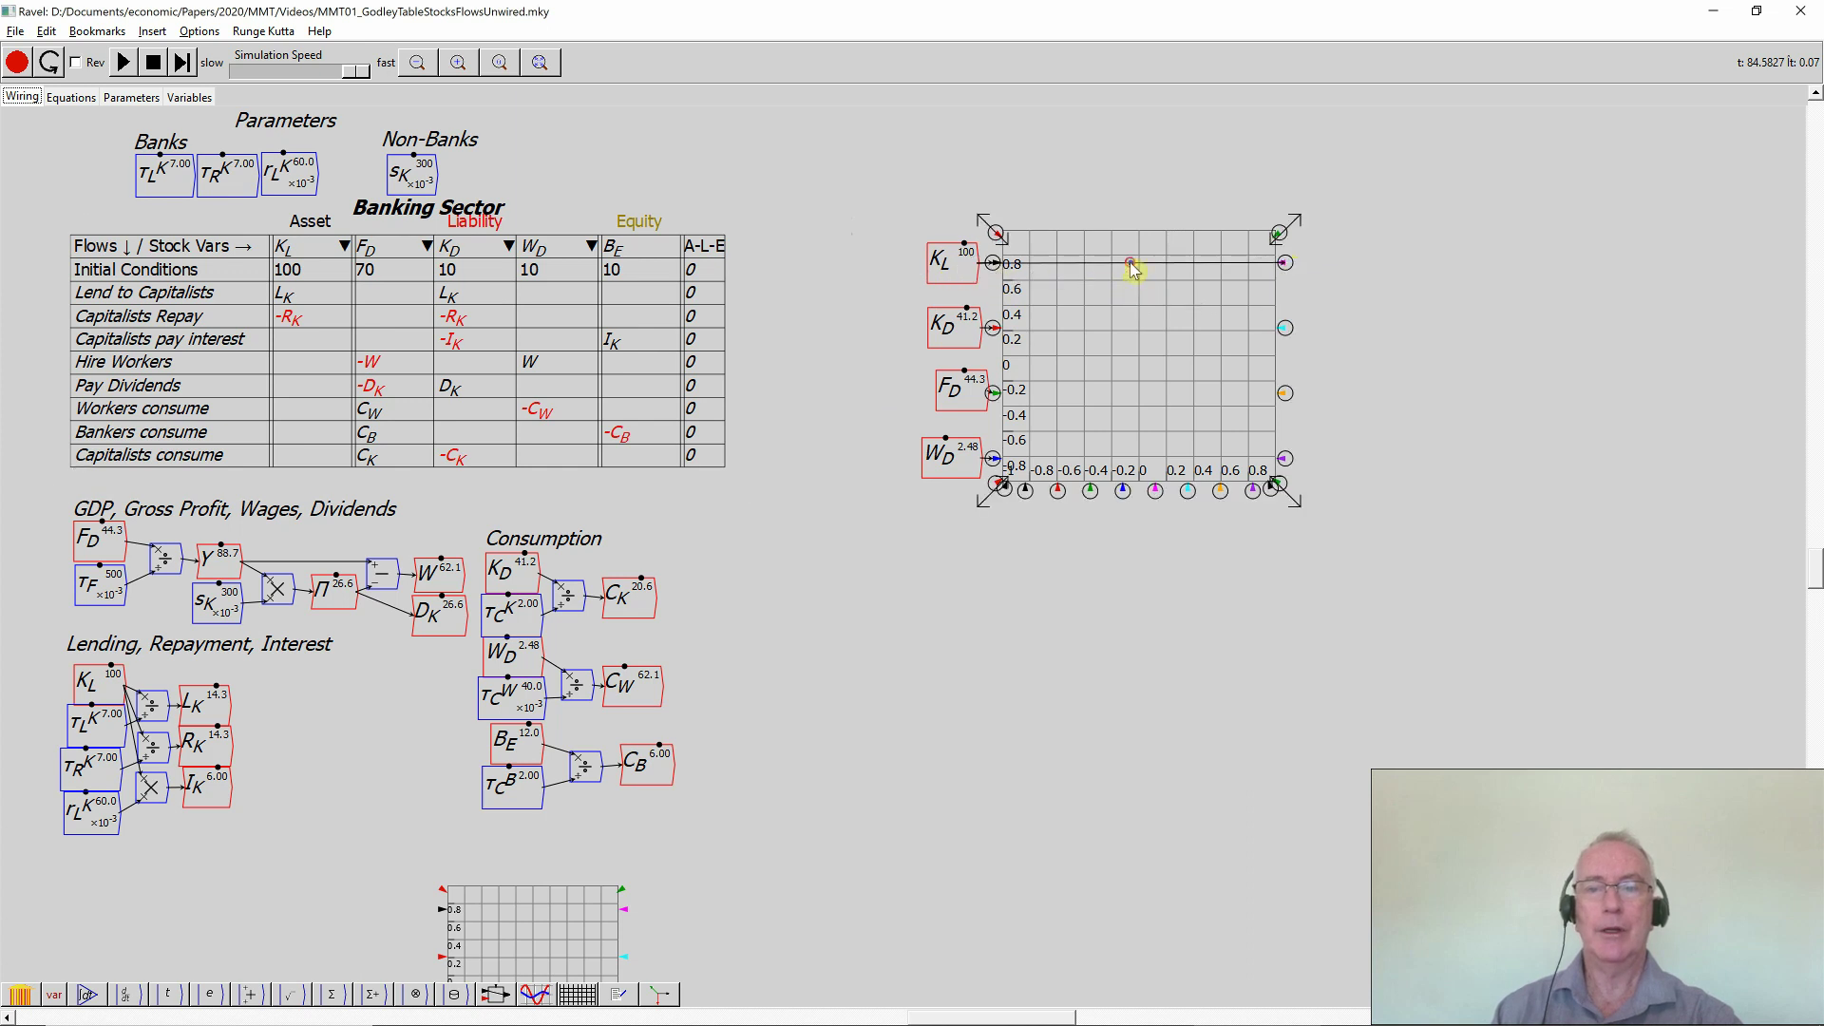
drag(1133, 271, 1131, 398)
drag(1130, 330, 1301, 354)
mouse_move(1188, 399)
mouse_down()
mouse_move(1193, 346)
mouse_move(1199, 404)
mouse_up()
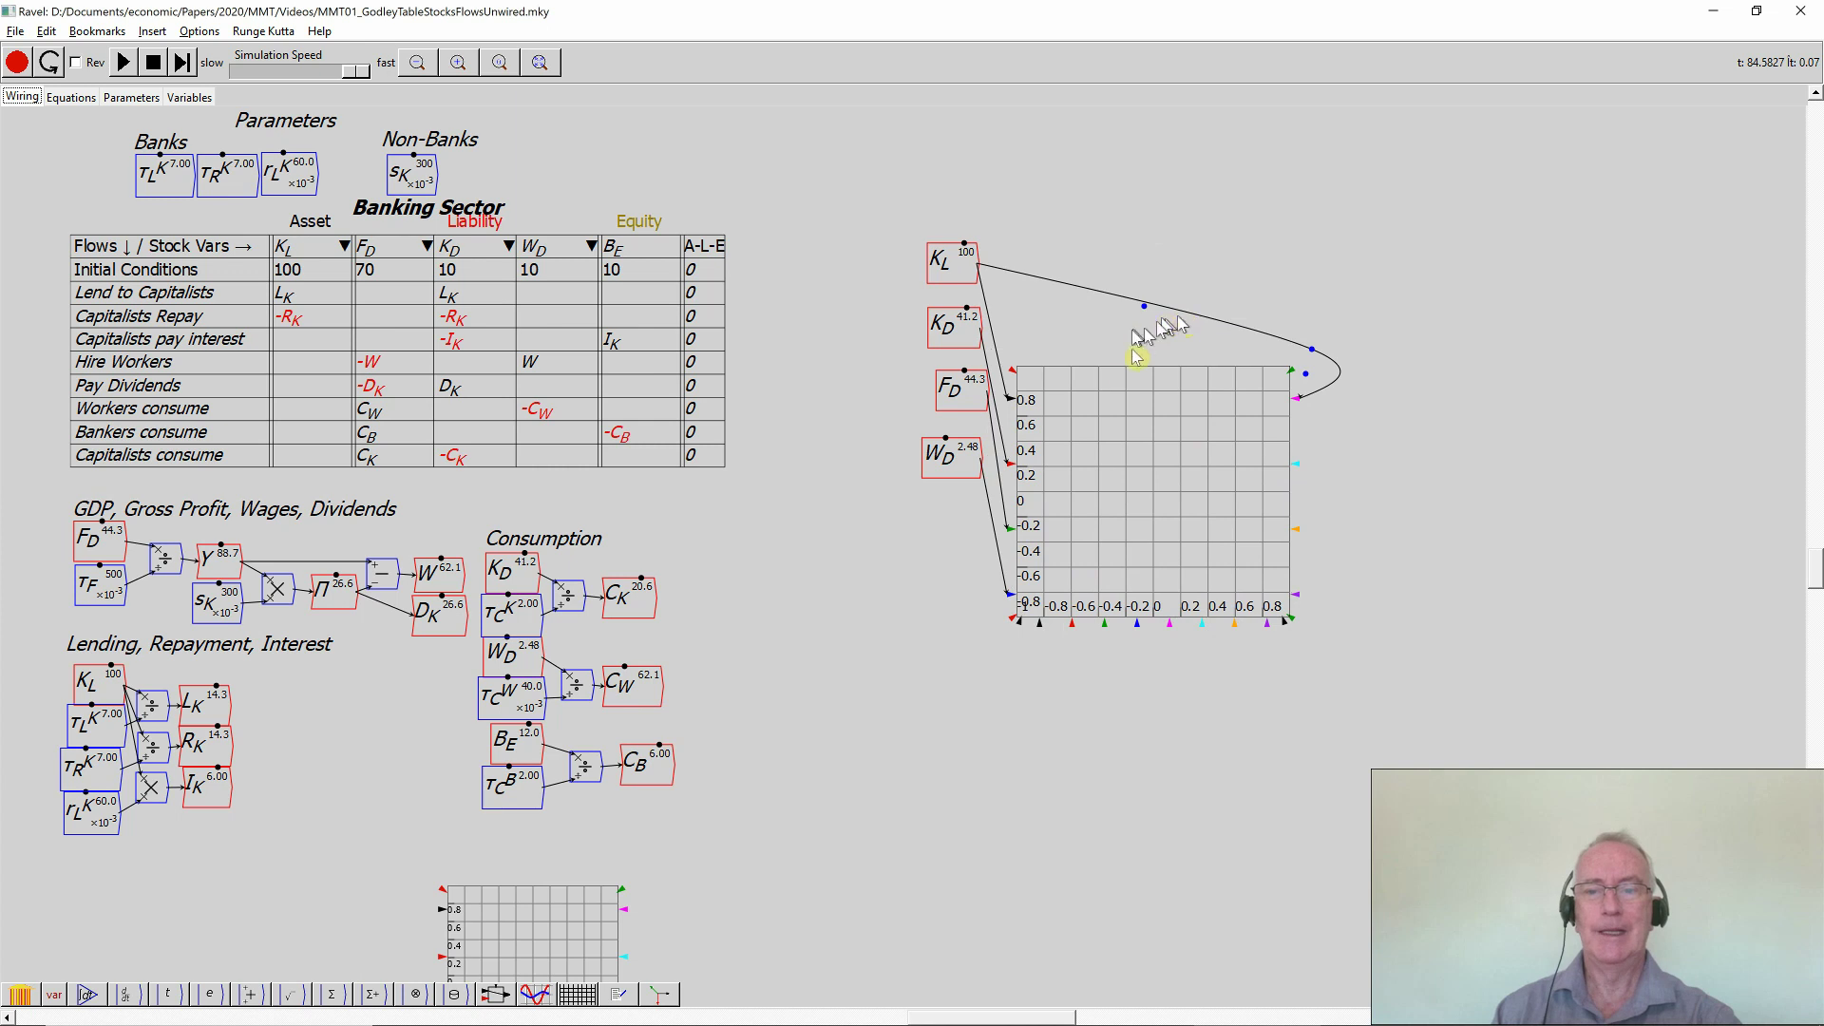
- Lower K_D, F_D and W_D, raise K_L above the plot, and straighten its wire
drag(900, 246, 983, 591)
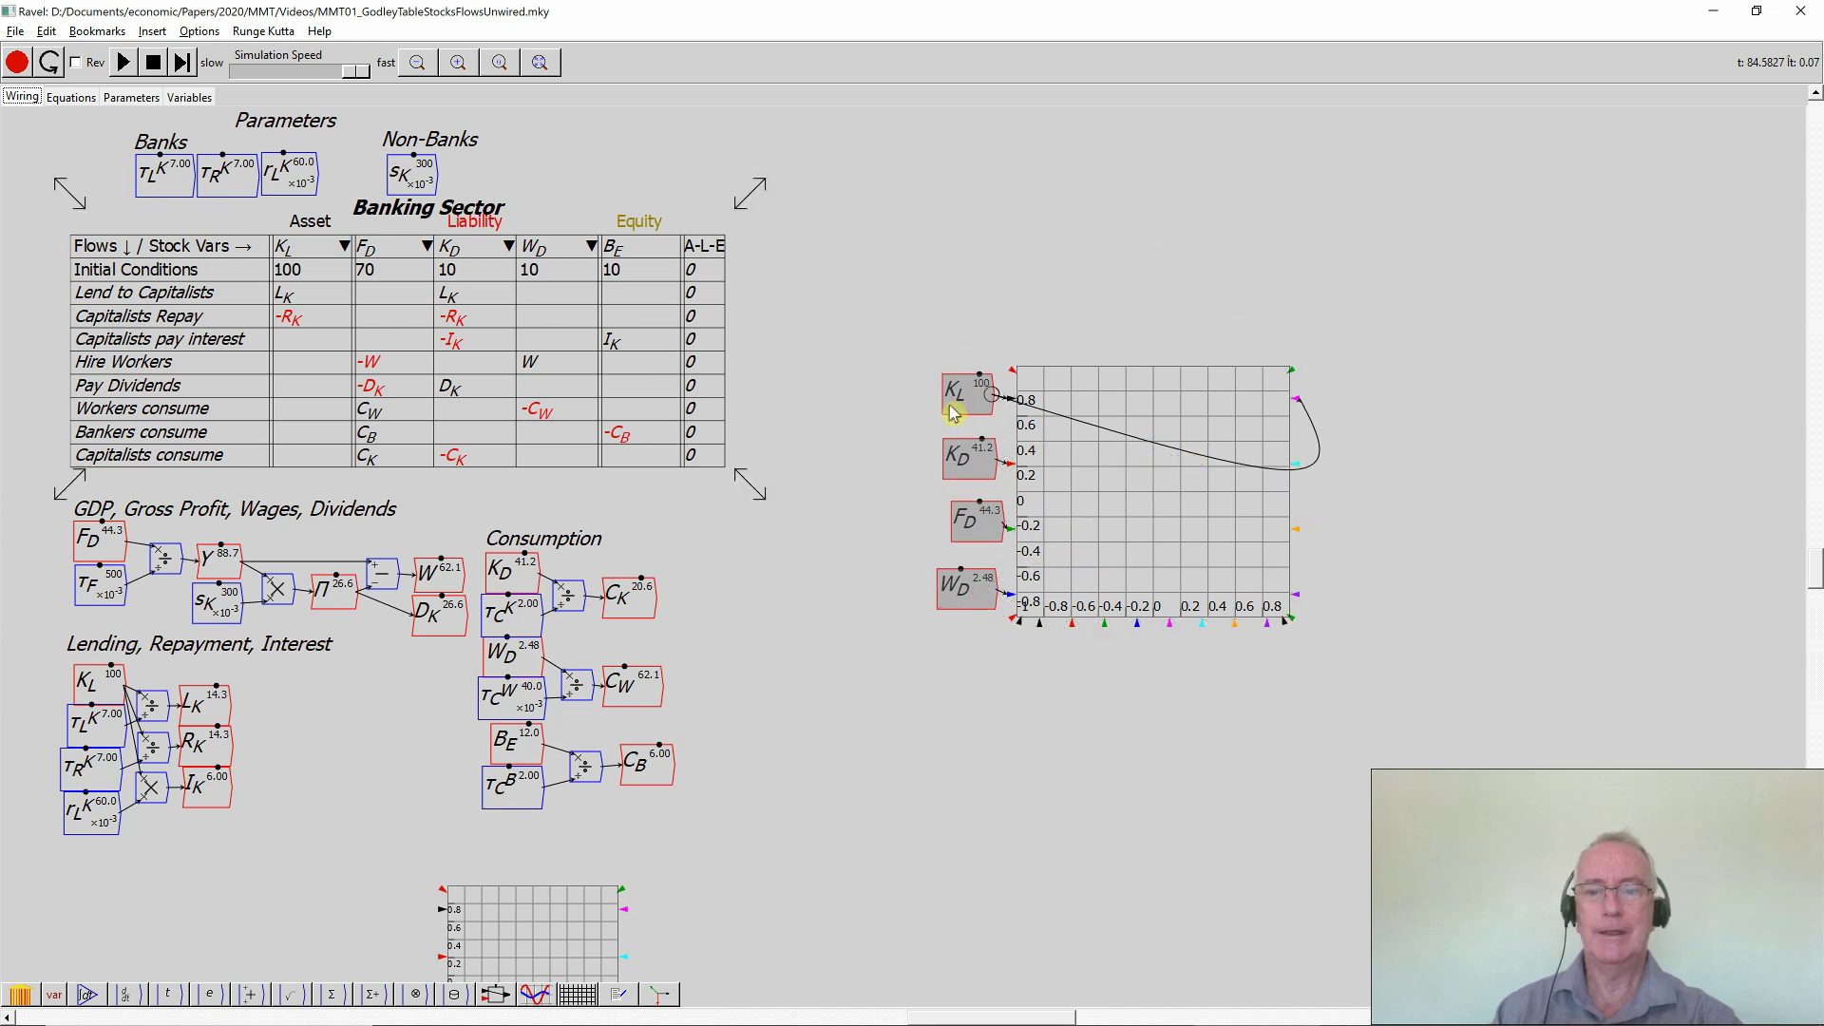
drag(947, 404, 1077, 277)
right_click(1077, 277)
right_click(1243, 293)
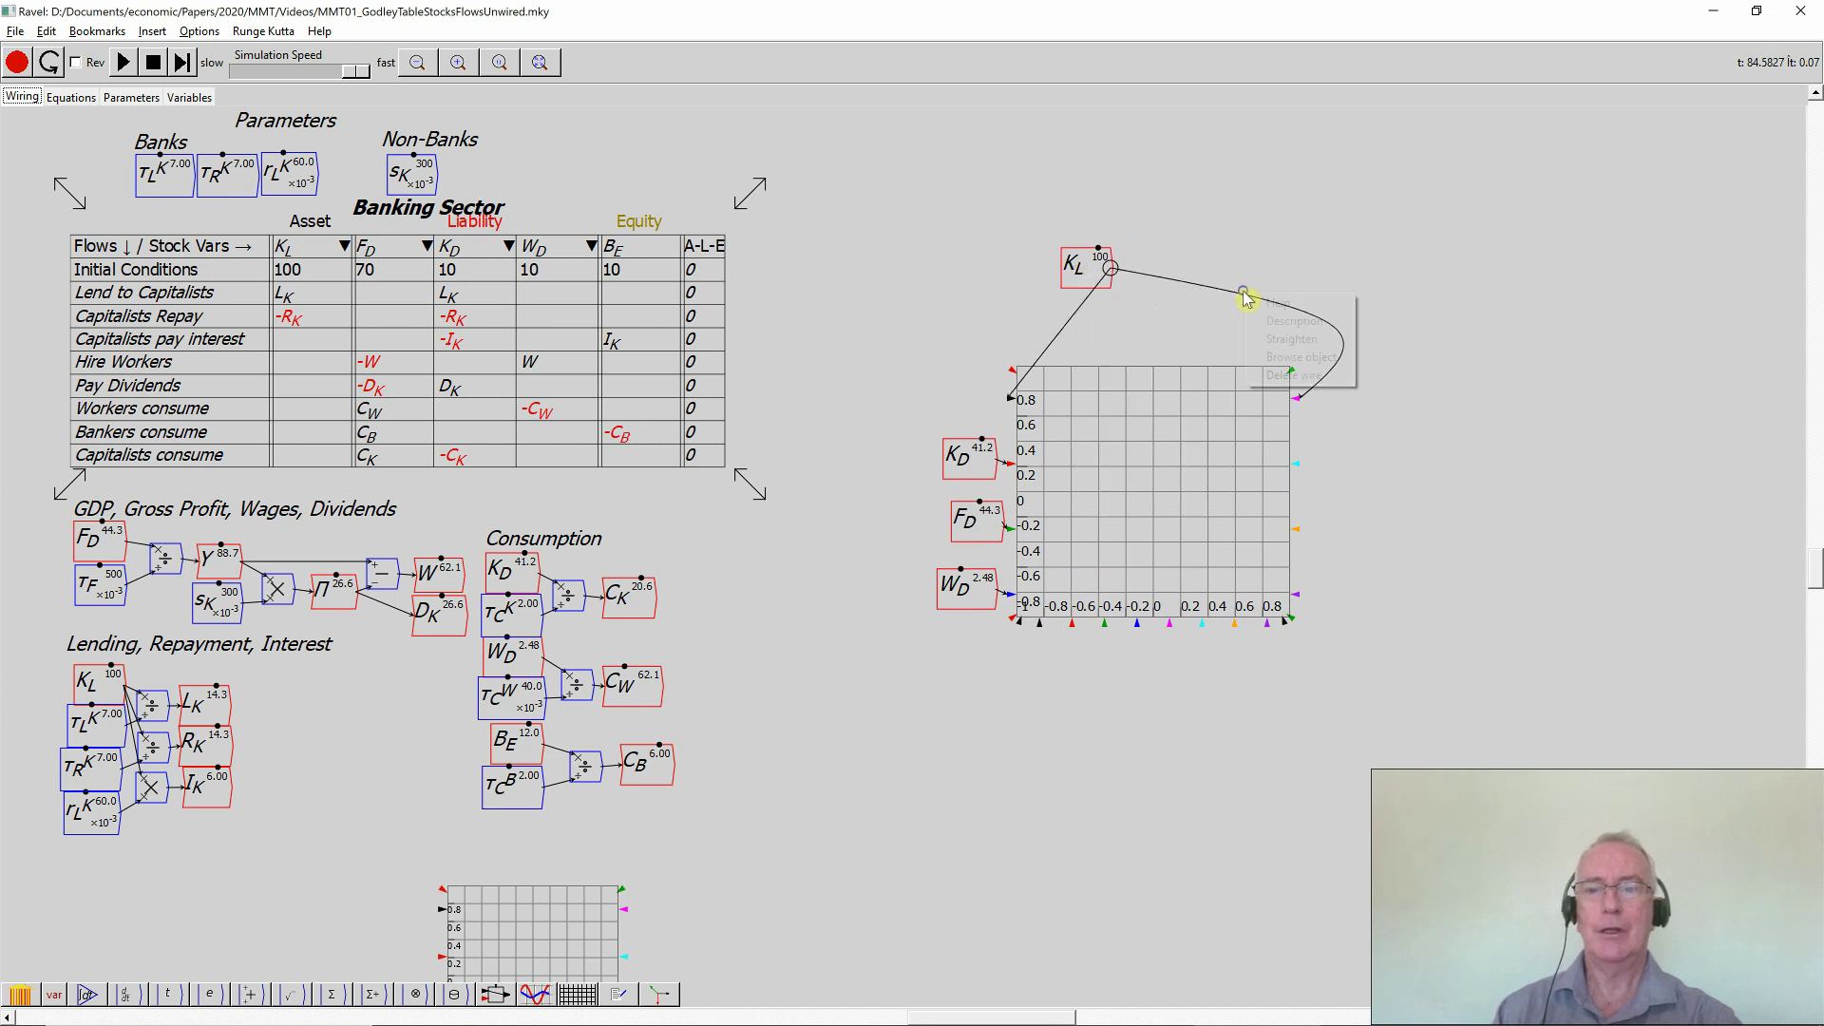
click(1290, 339)
right_click(1080, 275)
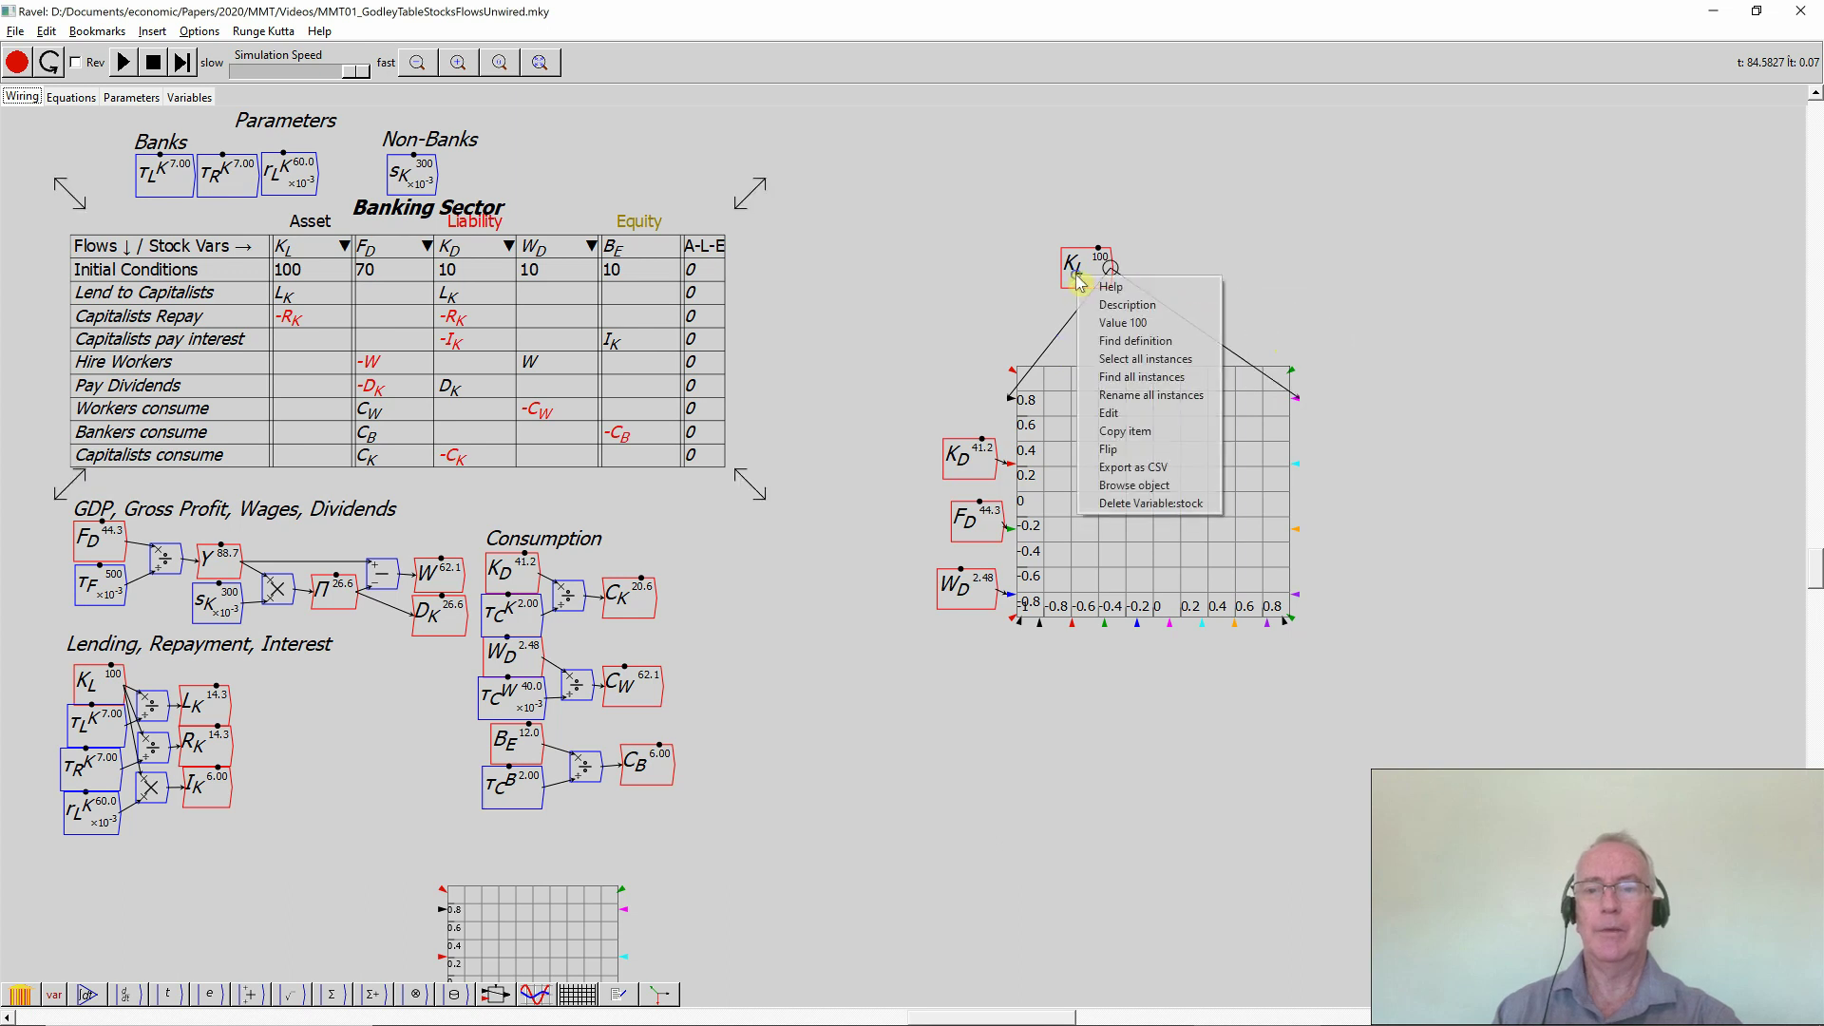
- Rotate K_L by 90° and shift it to the right
click(1108, 412)
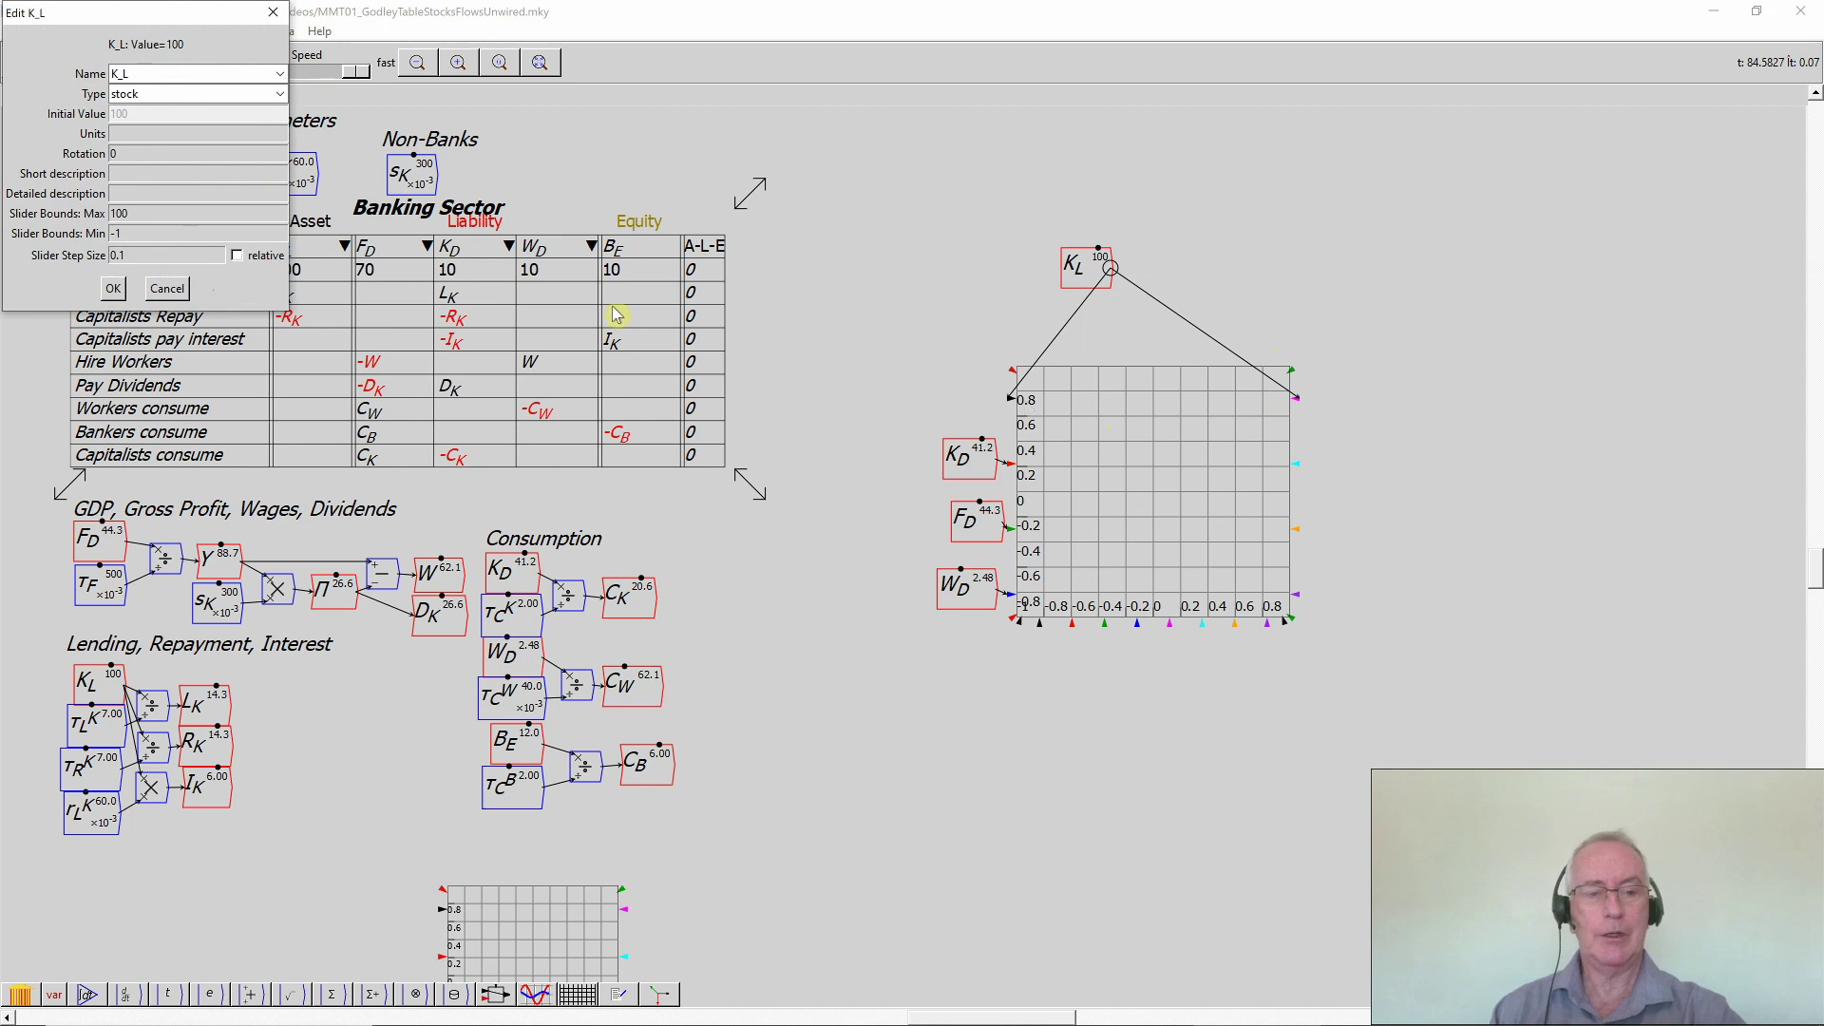
click(114, 291)
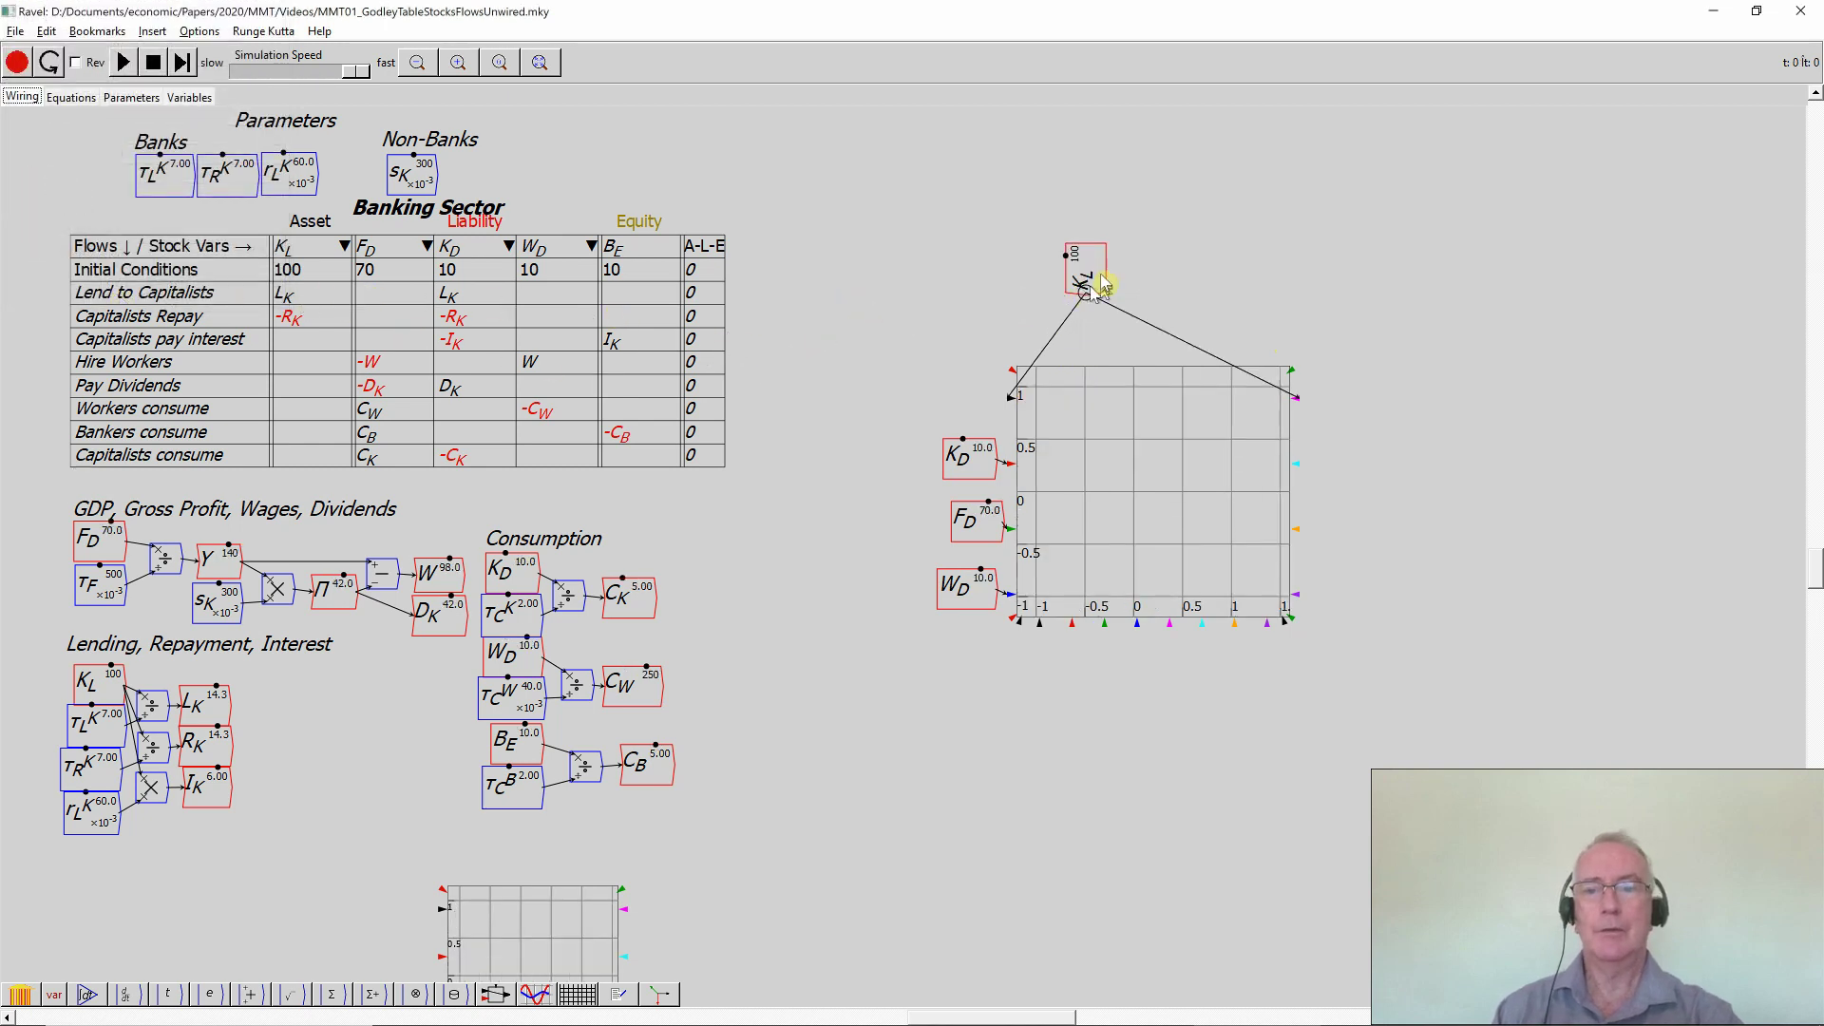
drag(1123, 277, 1119, 237)
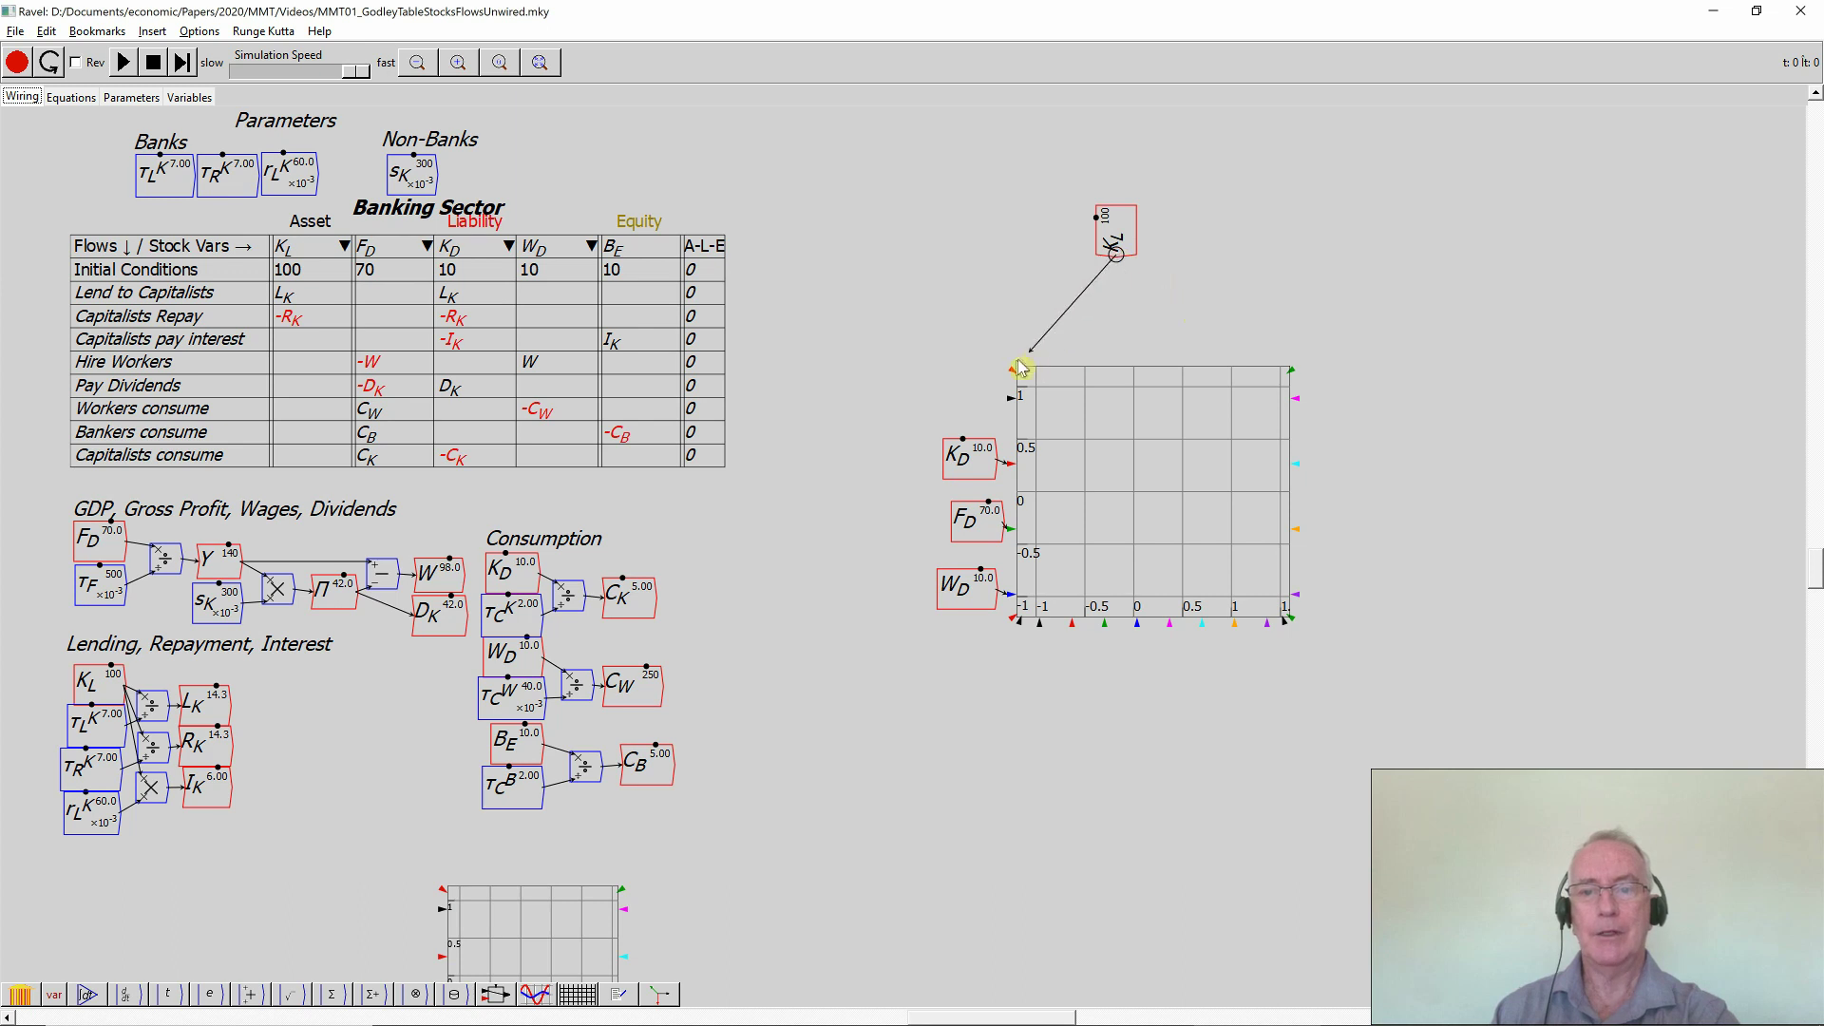
- Reattach K_L's wire to the plot, seat K_L just above it, and curve the wire into an arc
drag(1016, 372, 1019, 373)
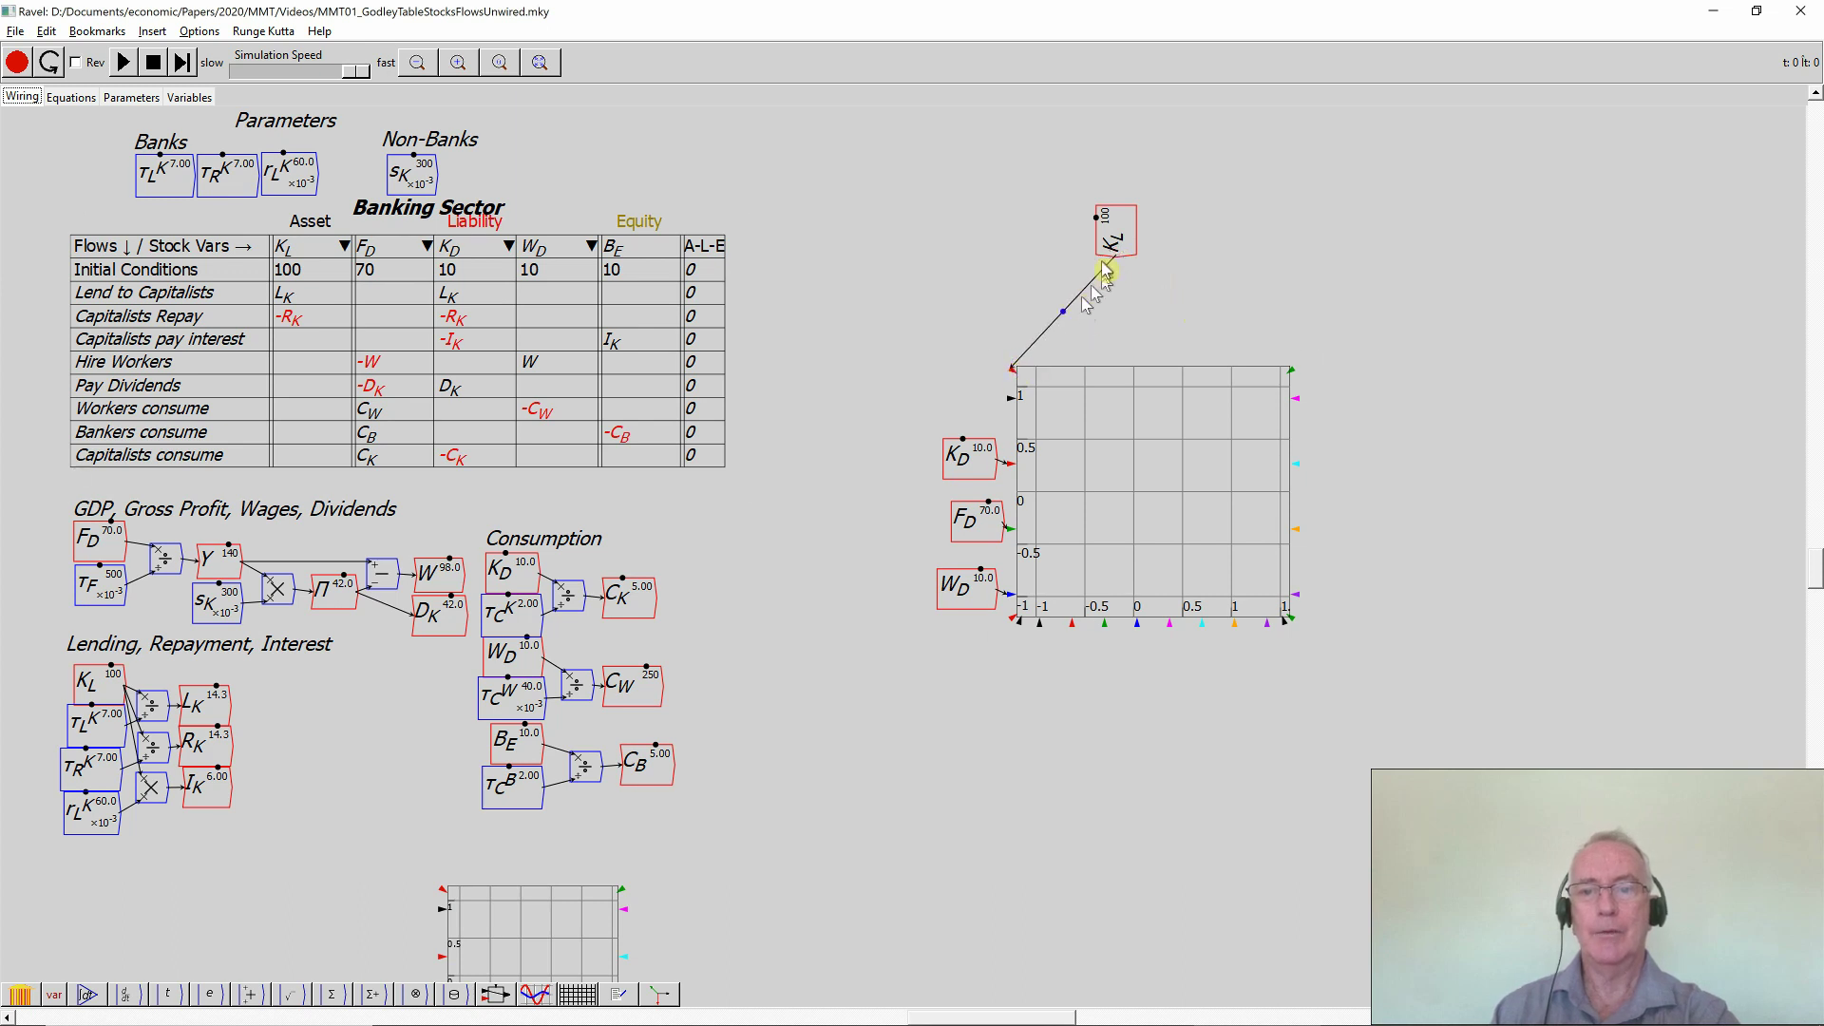
drag(1118, 254, 1282, 361)
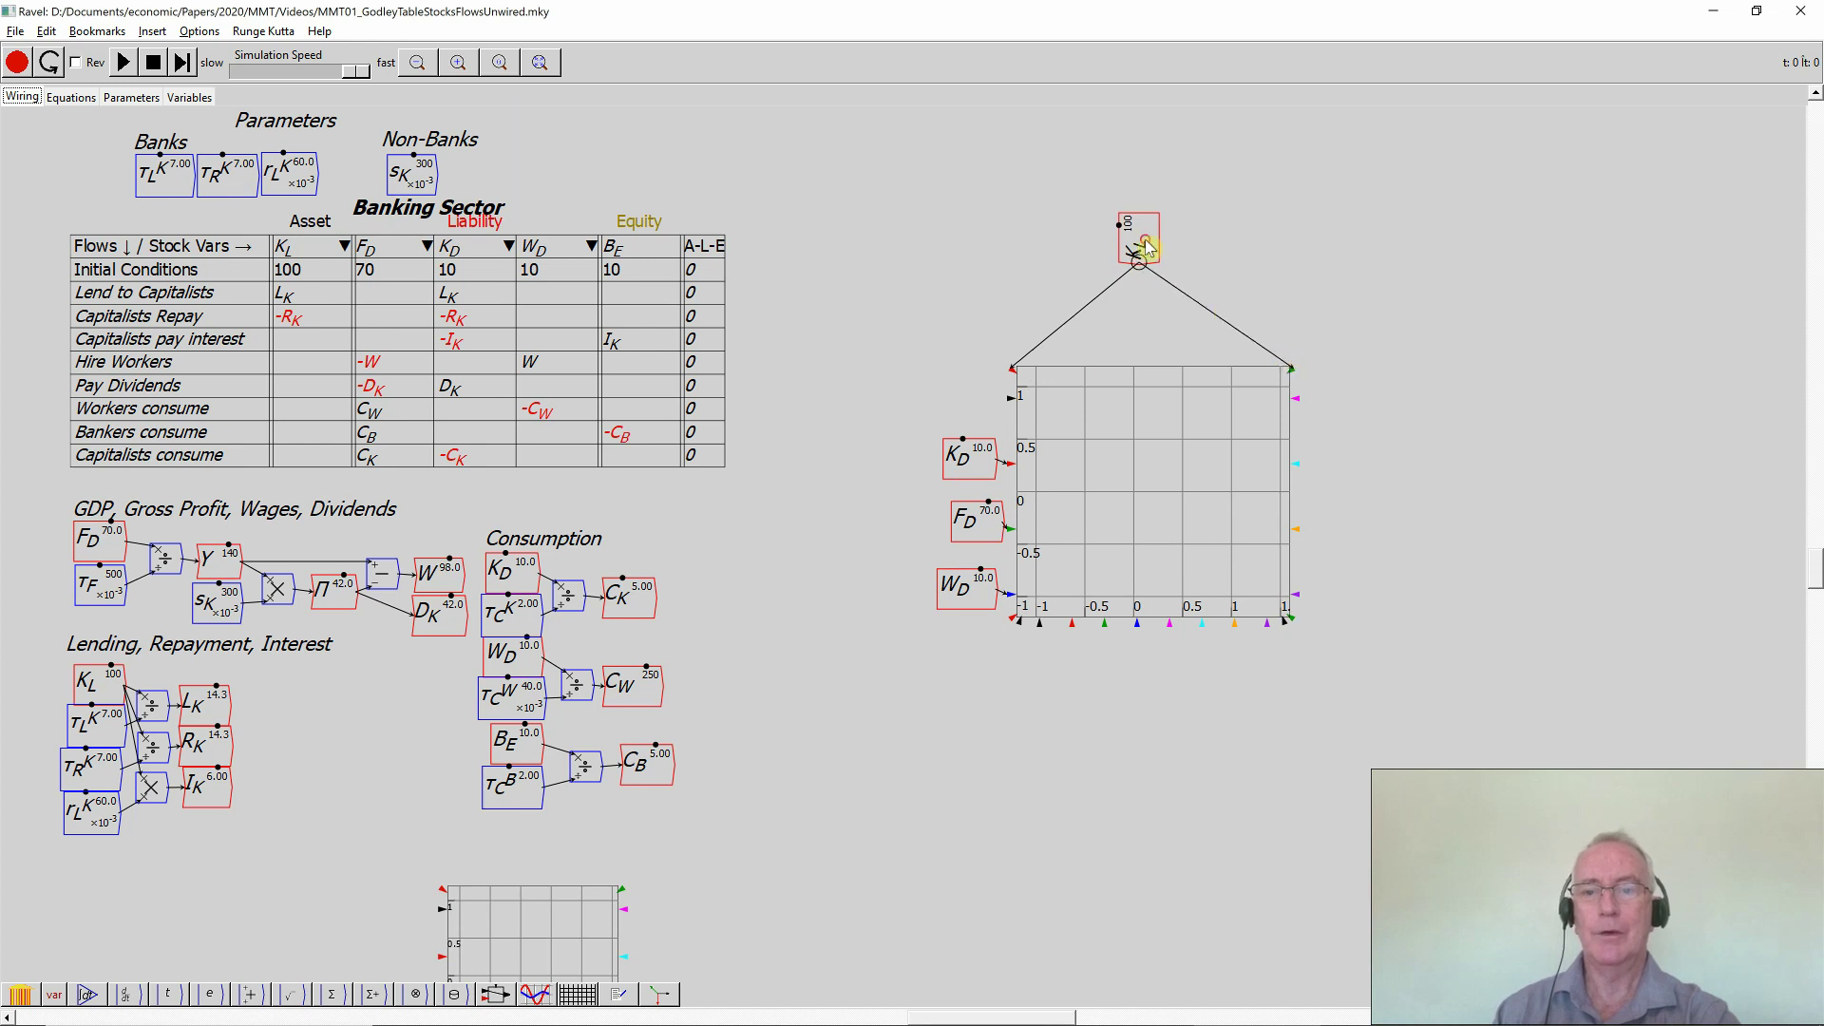
drag(1146, 246, 1156, 321)
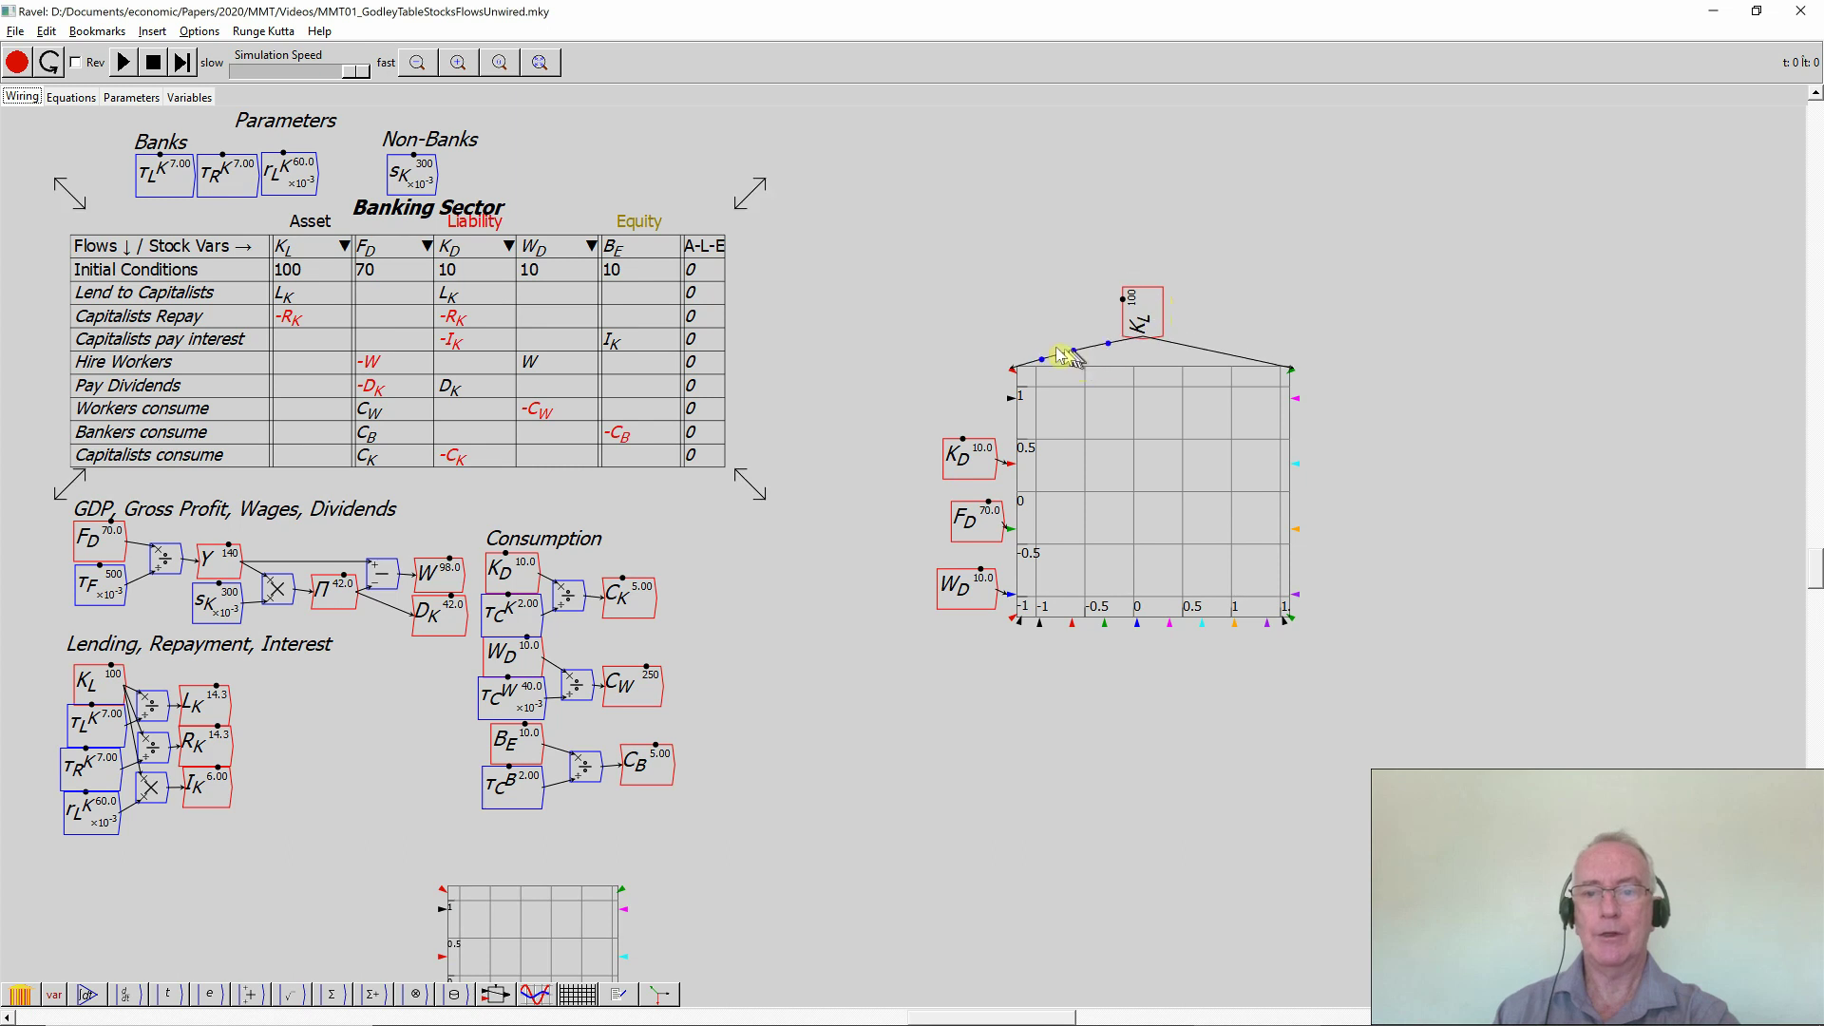
mouse_move(1062, 354)
mouse_down()
mouse_move(1019, 354)
mouse_move(1092, 358)
mouse_up()
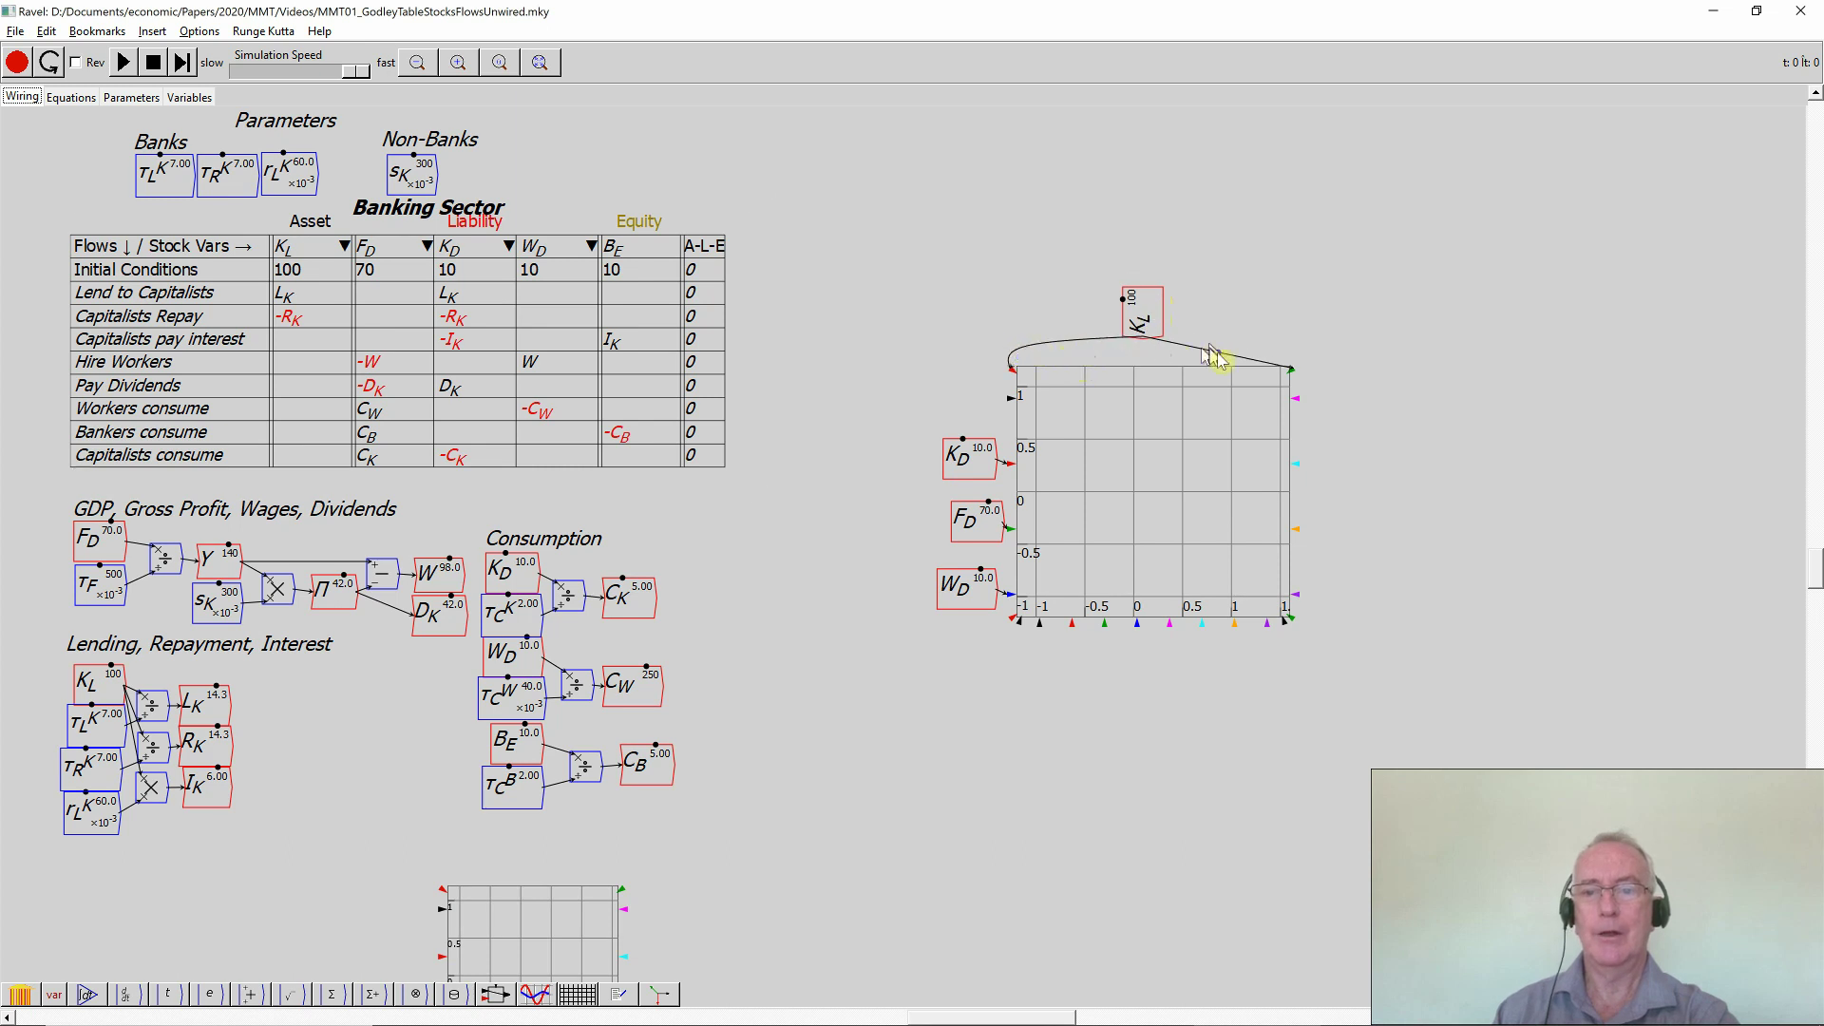
drag(1219, 358, 1265, 357)
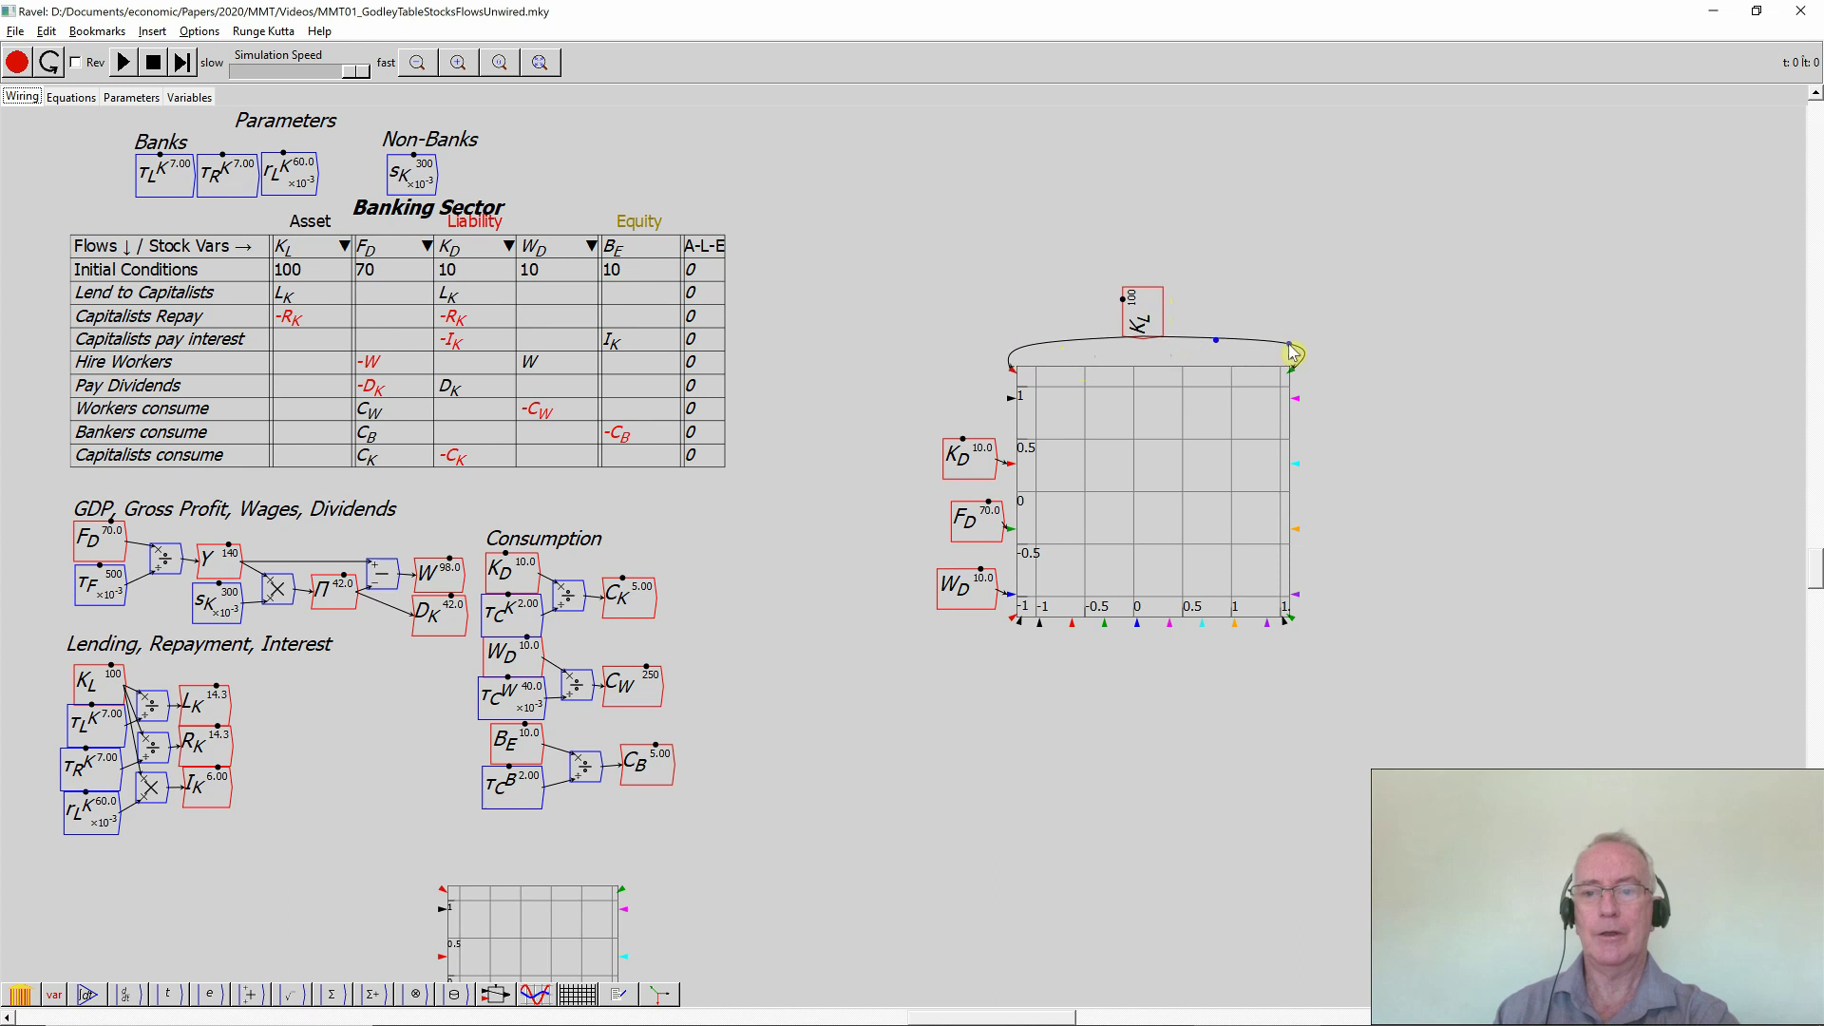
drag(1175, 332, 1187, 336)
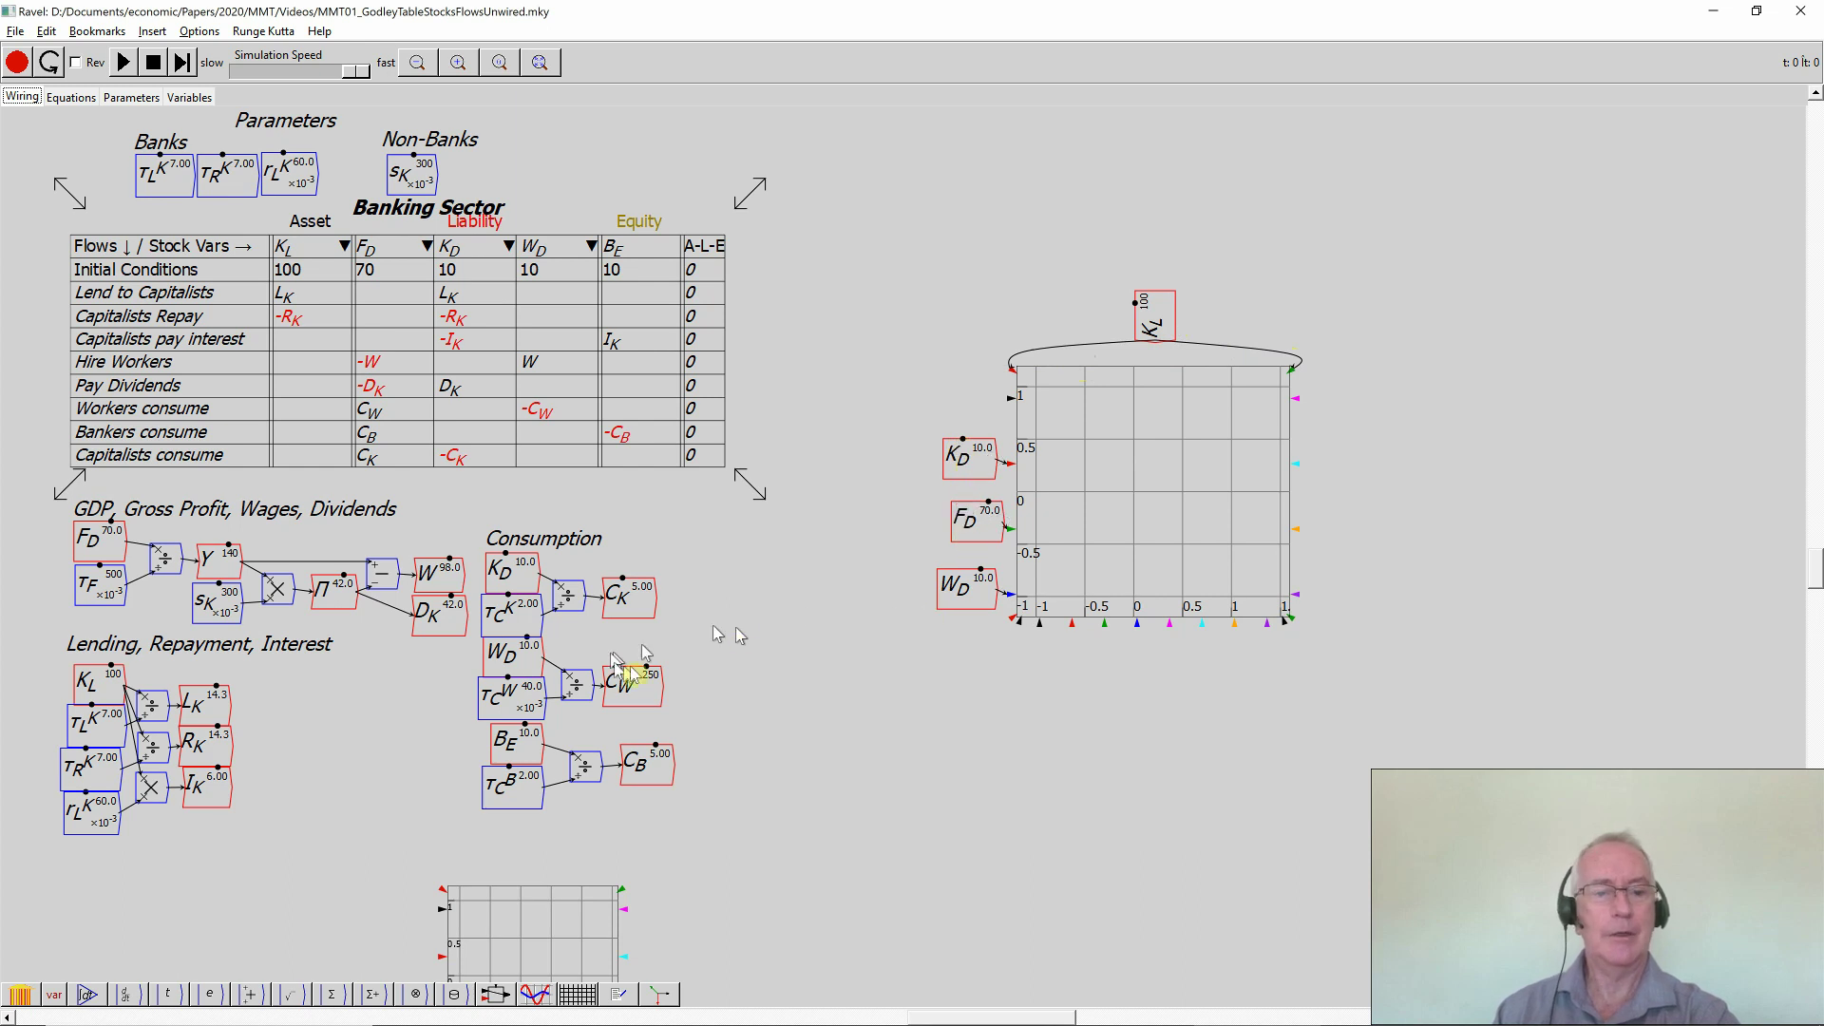
- Place a B_E copy beside the plot and run the simulation to draw the K_D and F_D curves
right_click(496, 745)
click(561, 894)
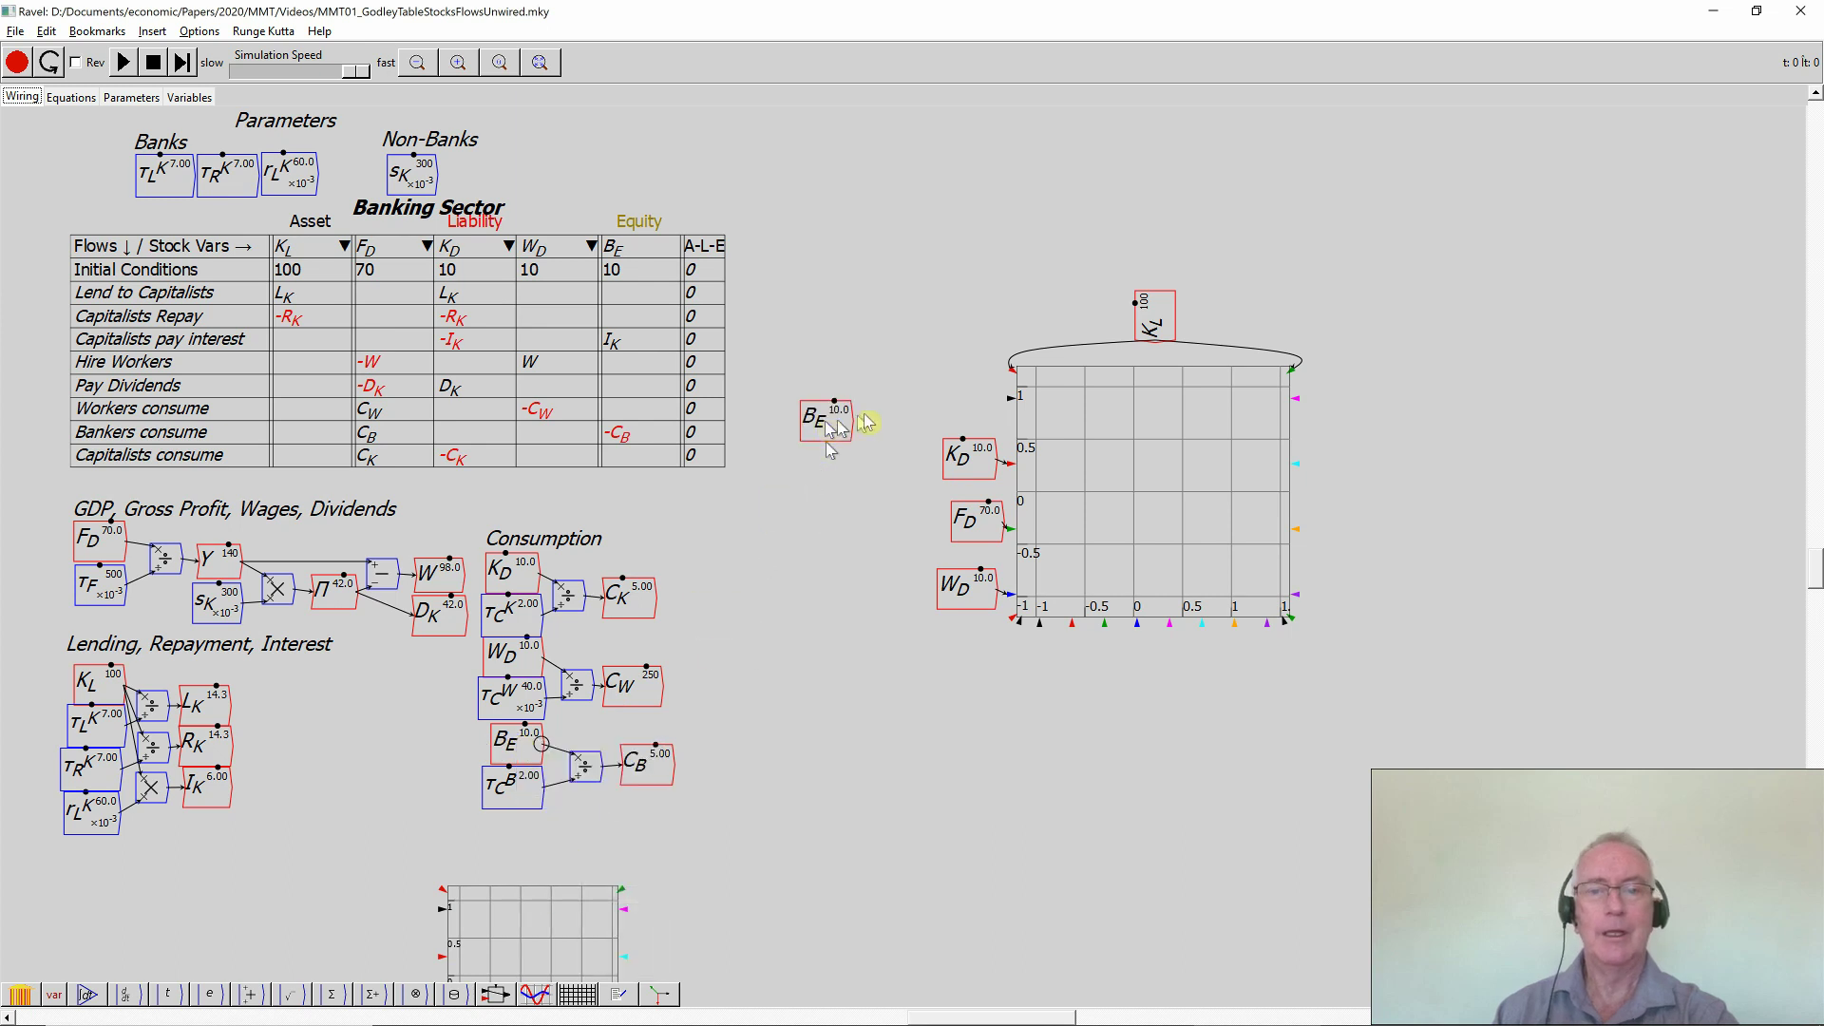
click(956, 407)
drag(958, 410, 1012, 403)
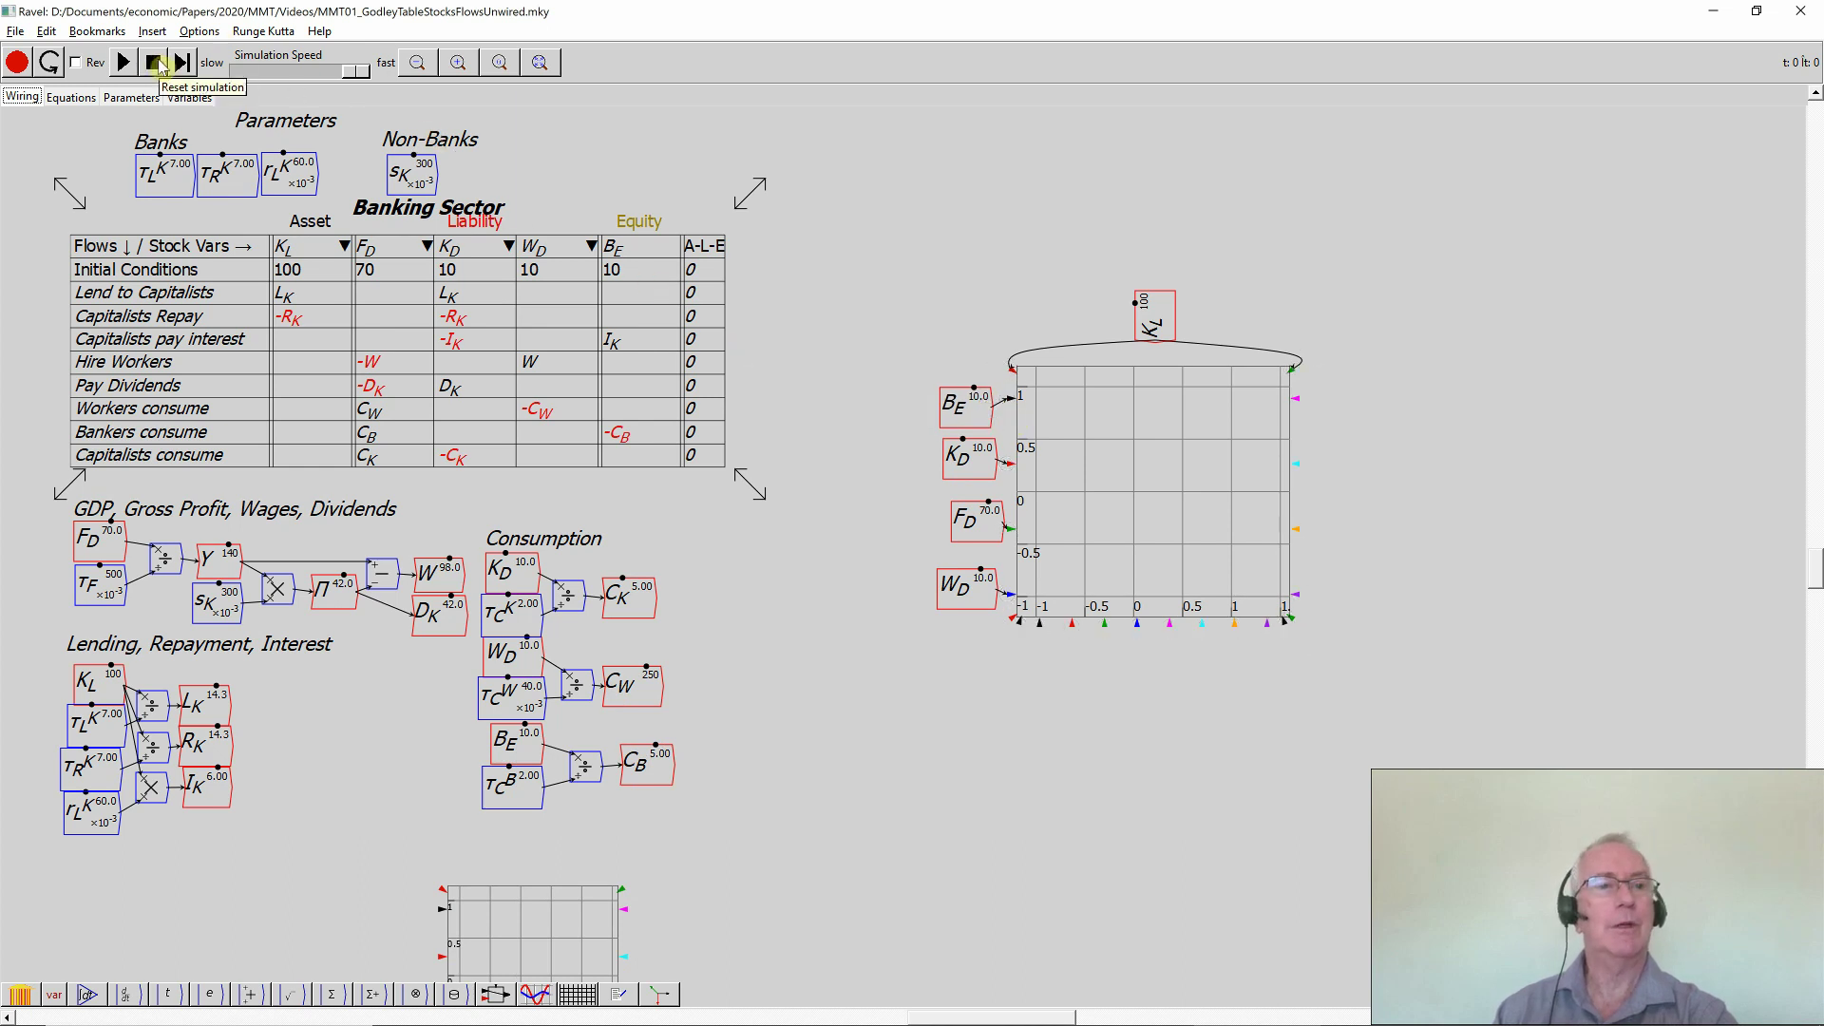
click(123, 64)
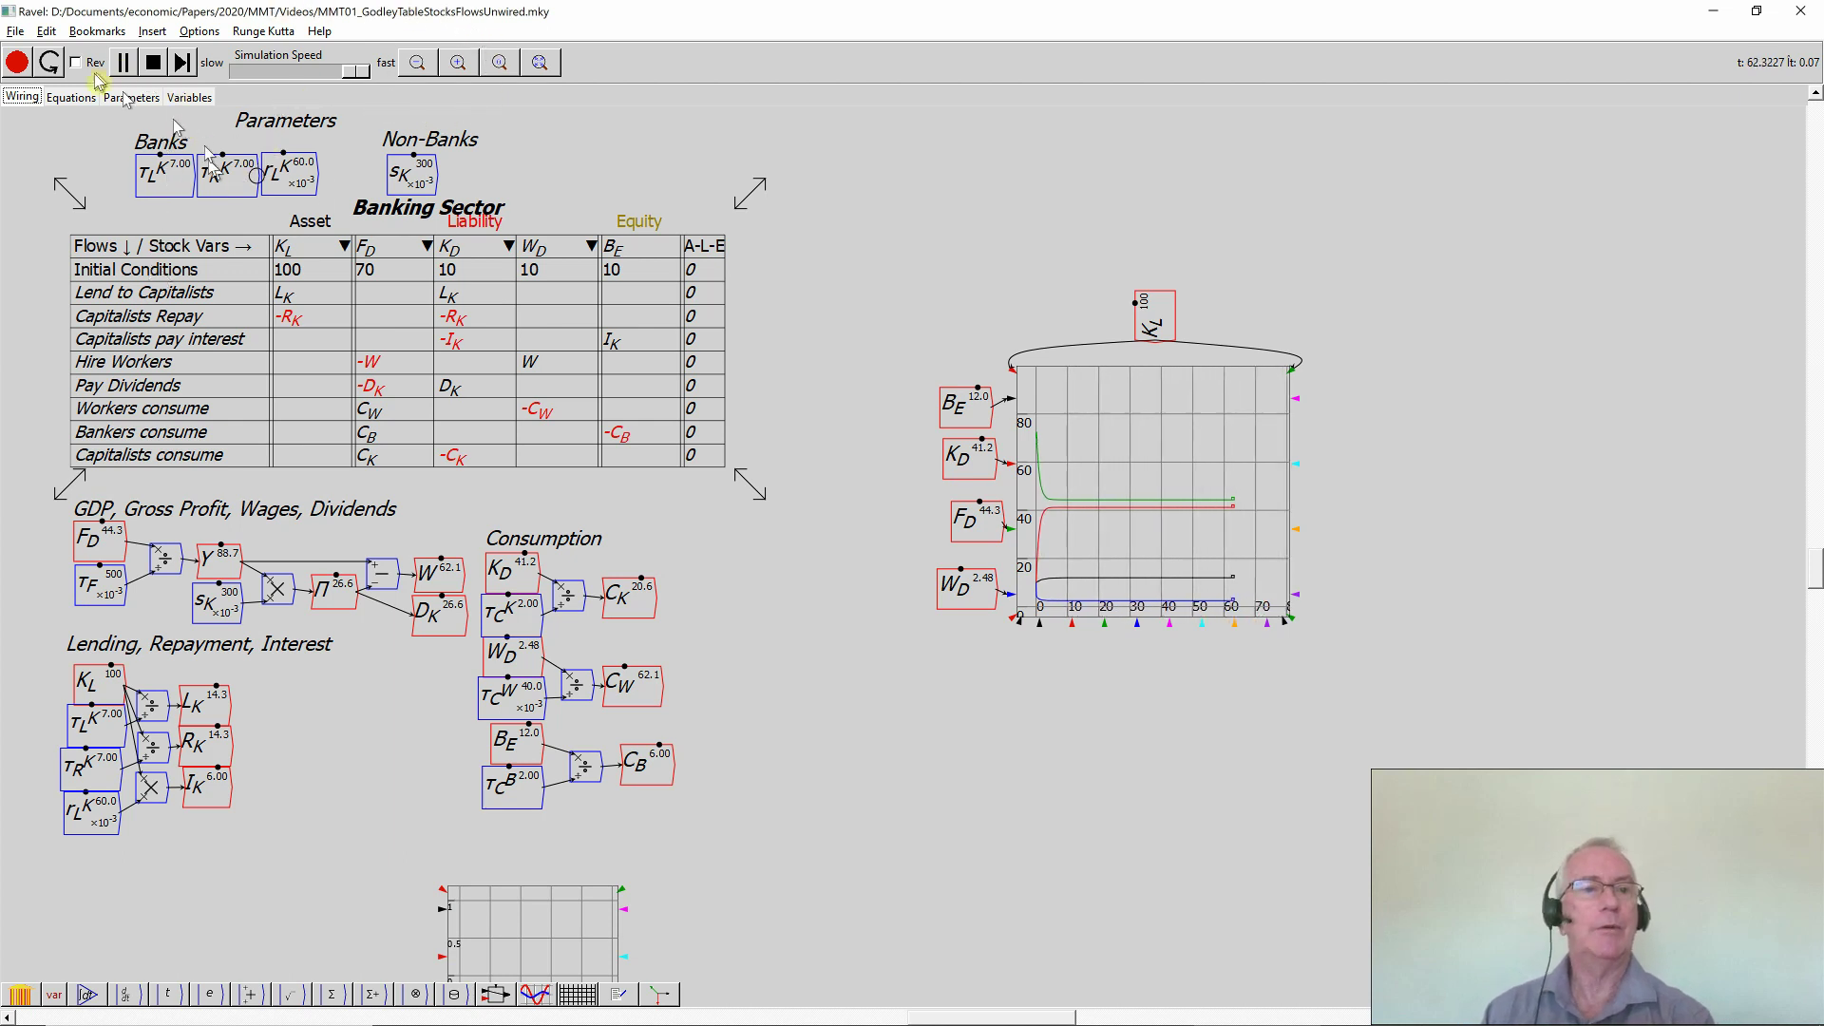
- Stop the simulation, select the four plot inputs, and delete an accidental extra F_D copy
click(122, 63)
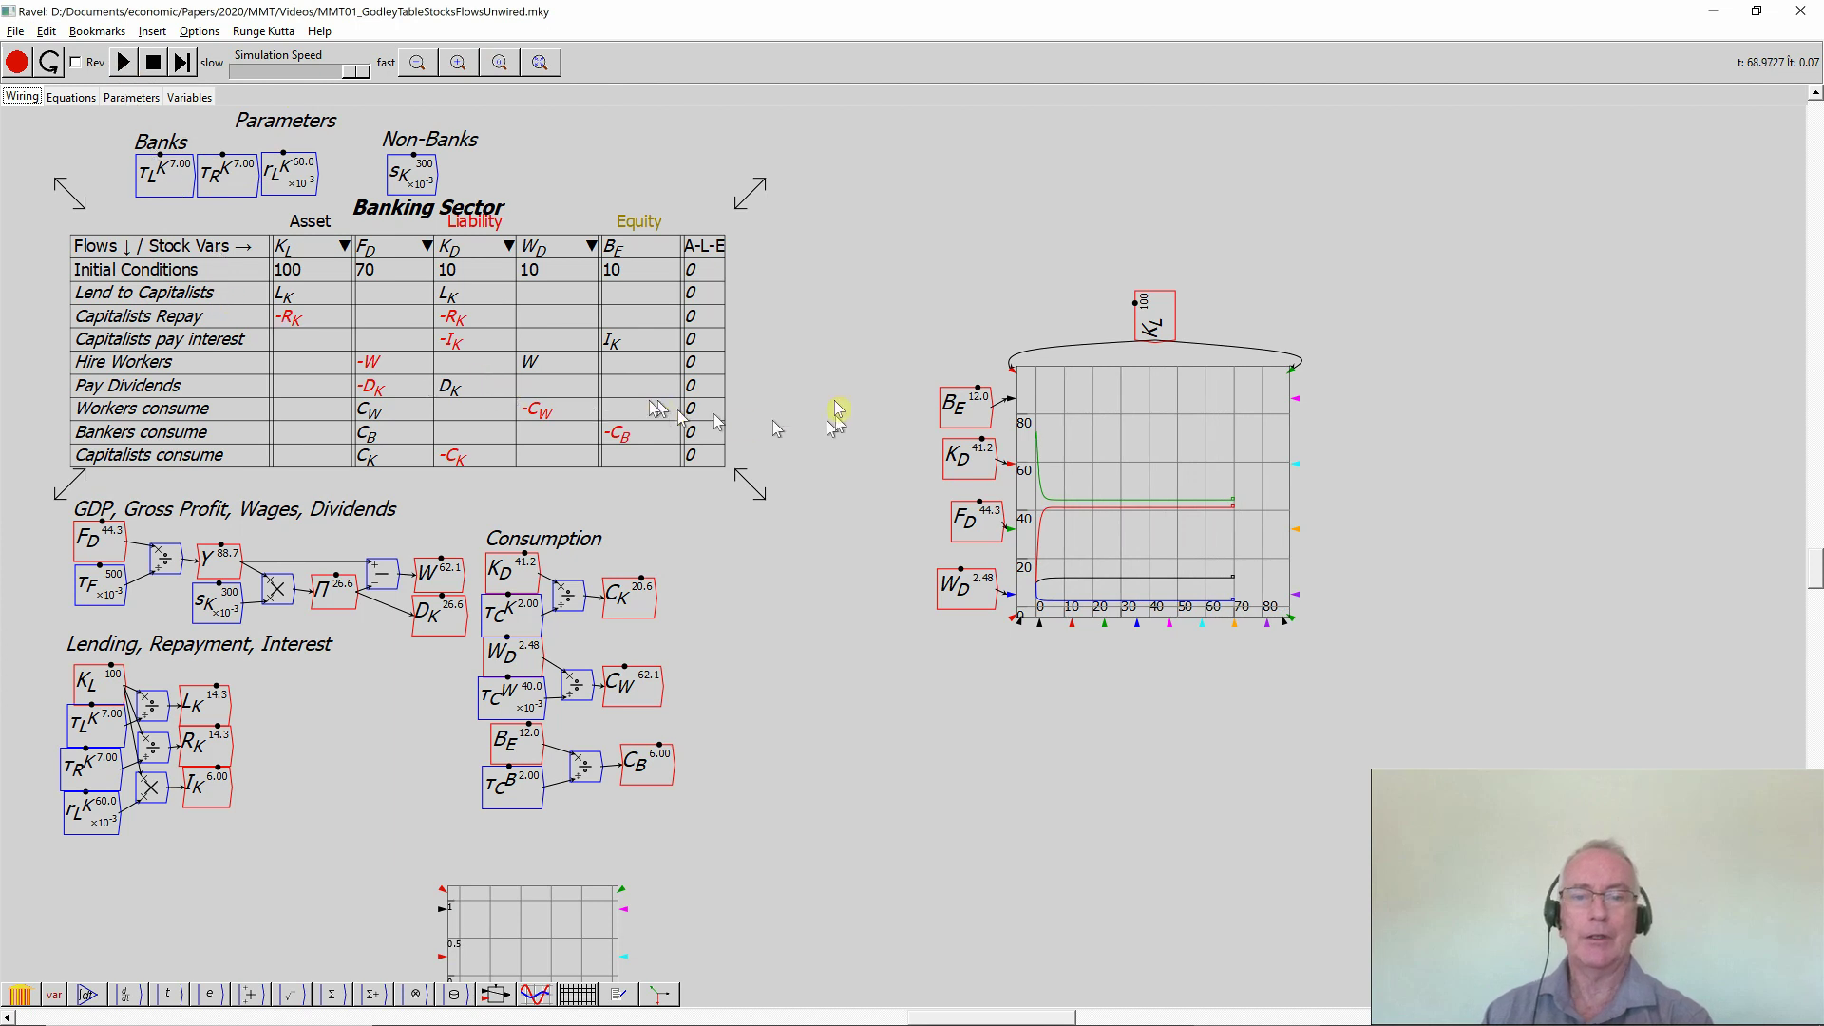
mouse_move(924, 352)
mouse_down()
mouse_move(993, 490)
mouse_move(996, 633)
mouse_up()
right_click(971, 522)
click(1002, 670)
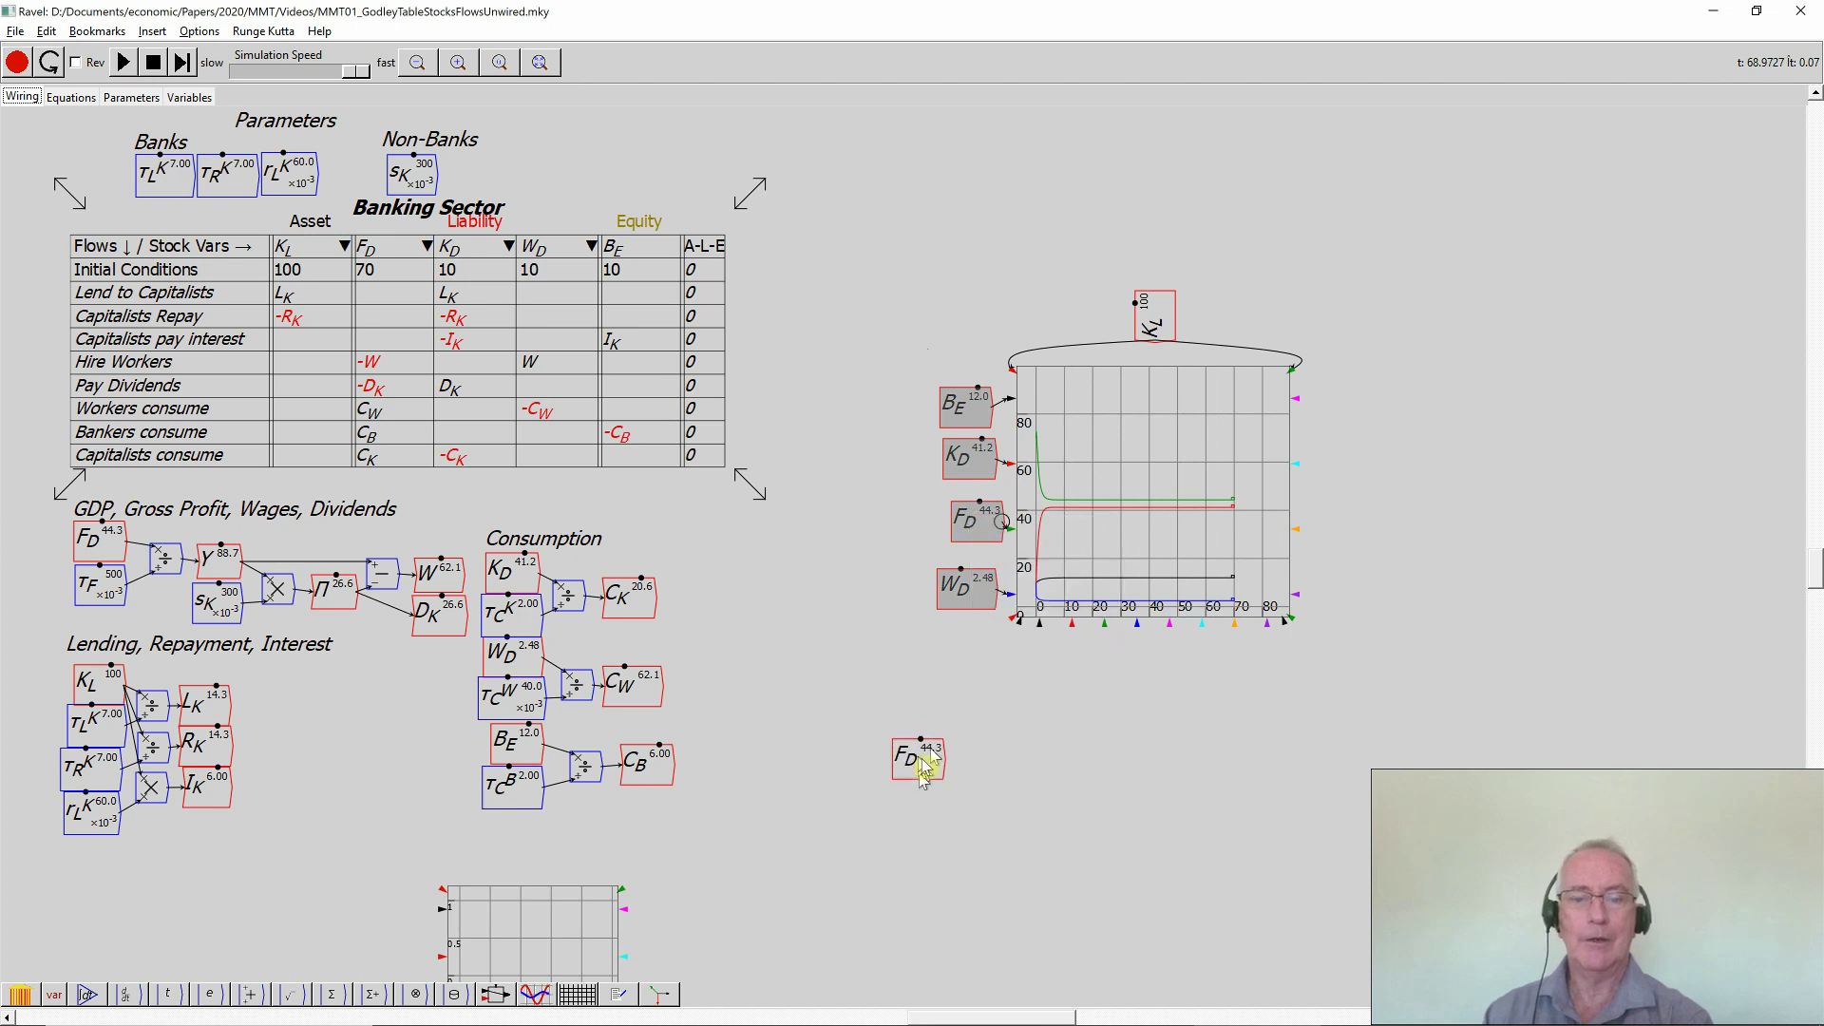
click(926, 762)
right_click(926, 762)
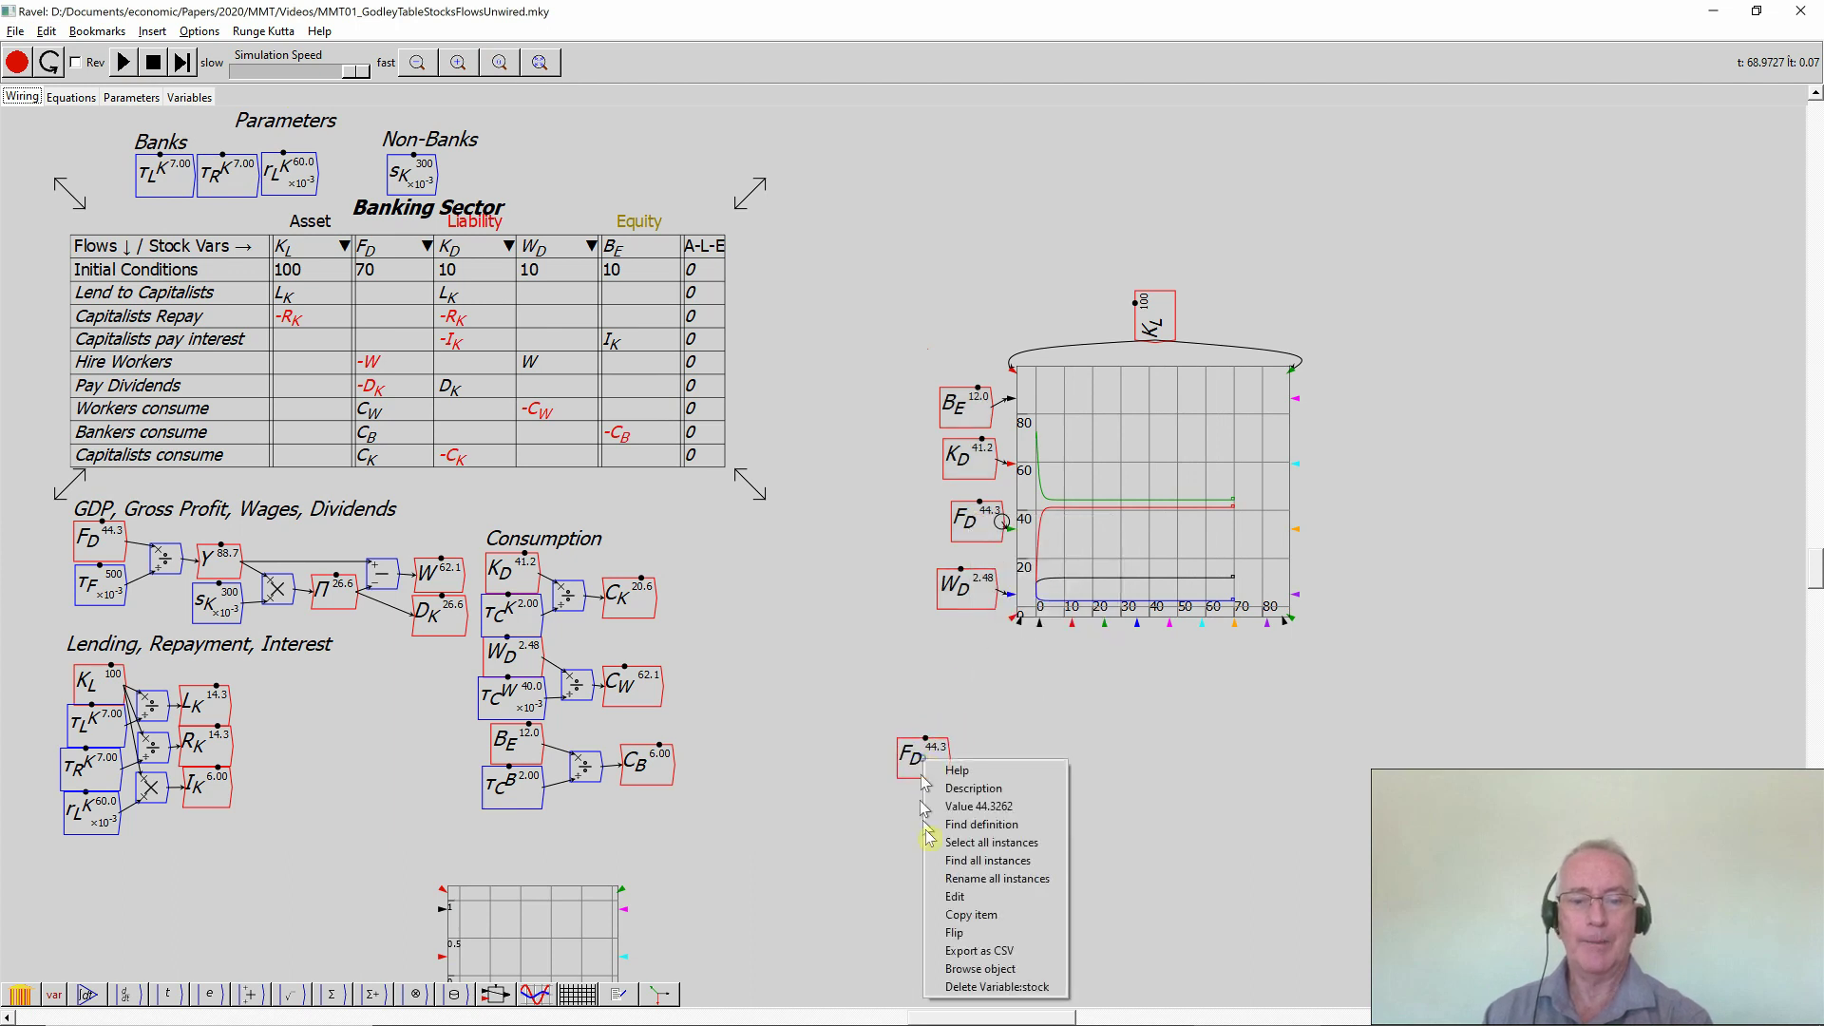
click(953, 988)
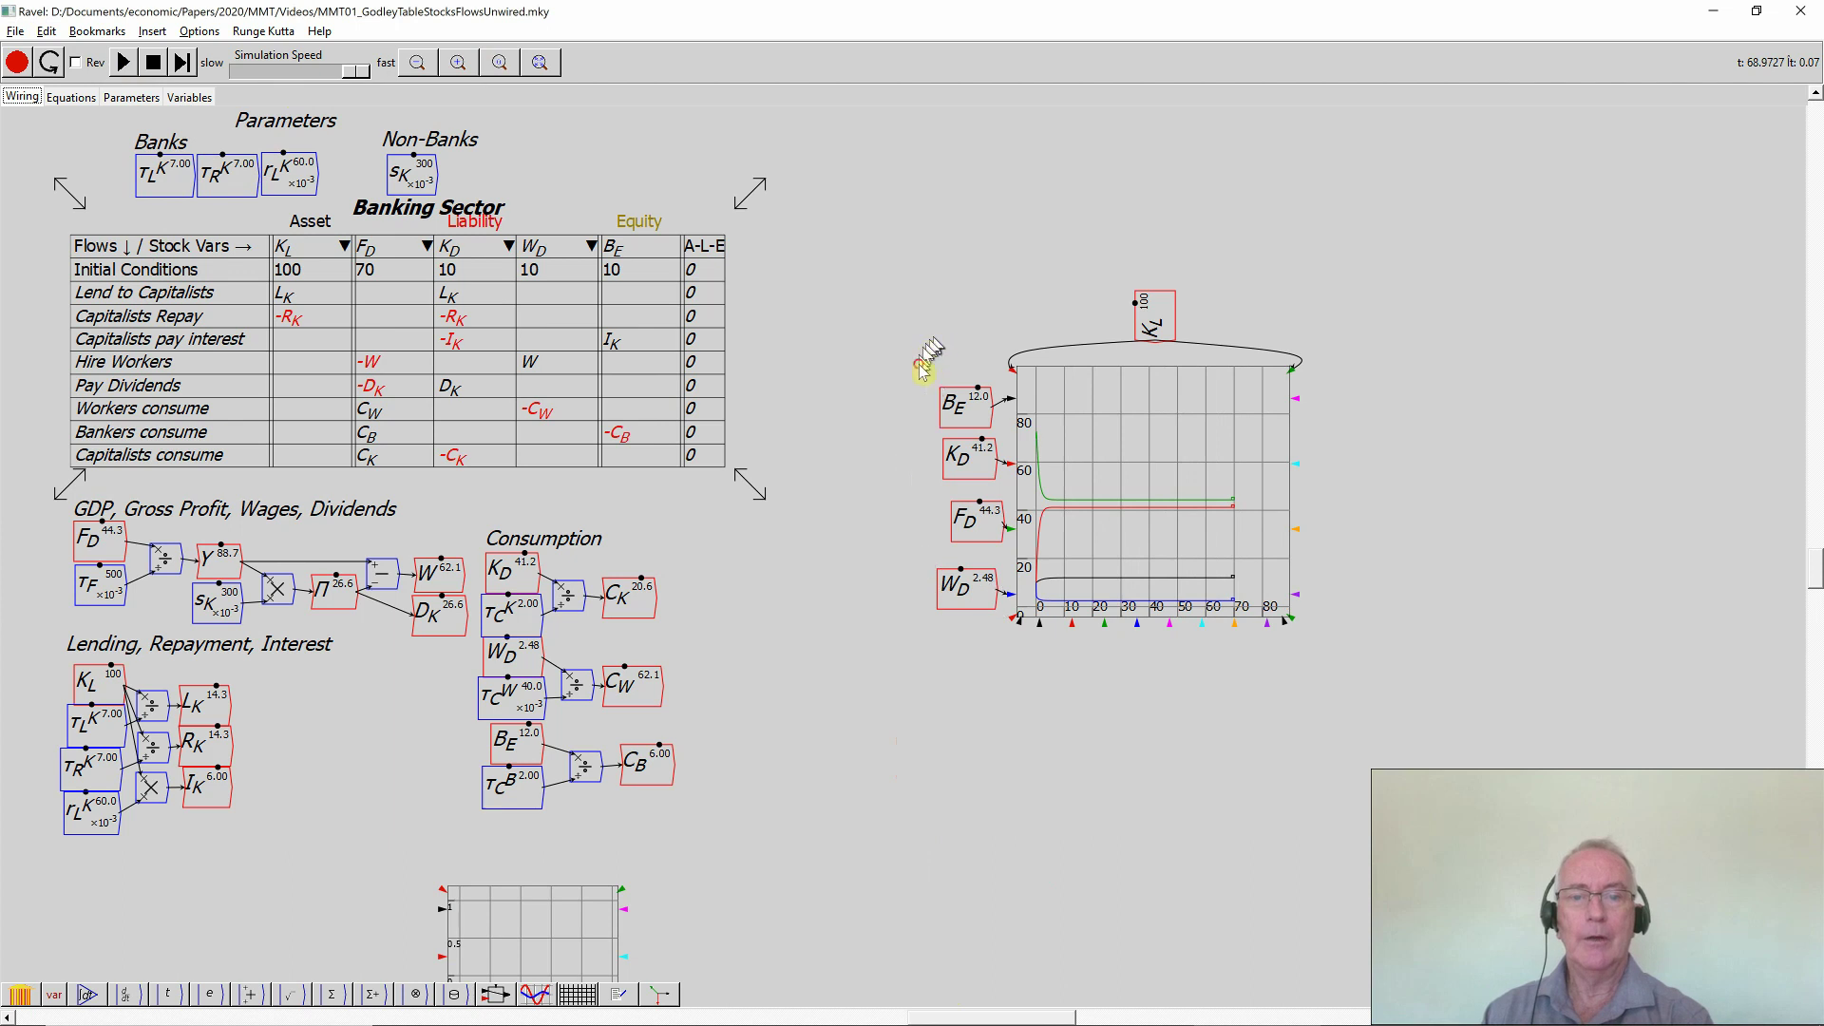
- Paste copies of B_E, K_D, F_D and W_D below the plot and stack them in a column
drag(918, 364, 986, 632)
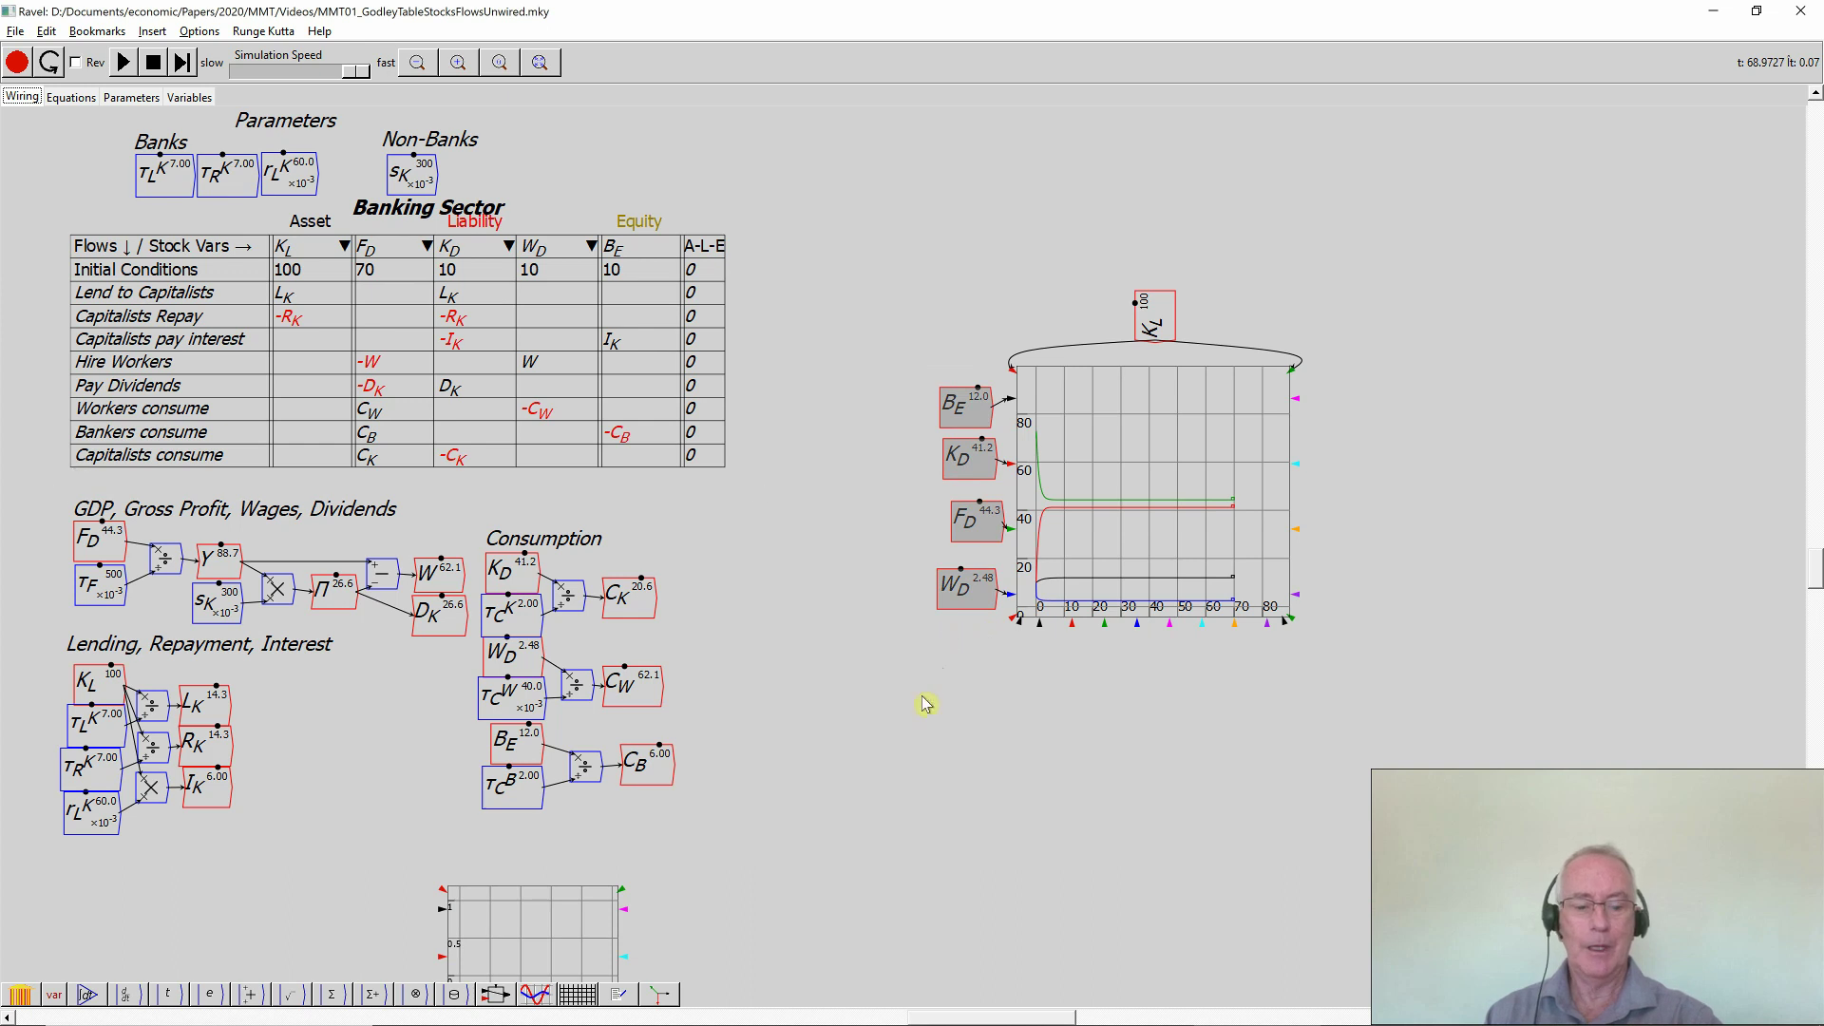
key(ctrl+v)
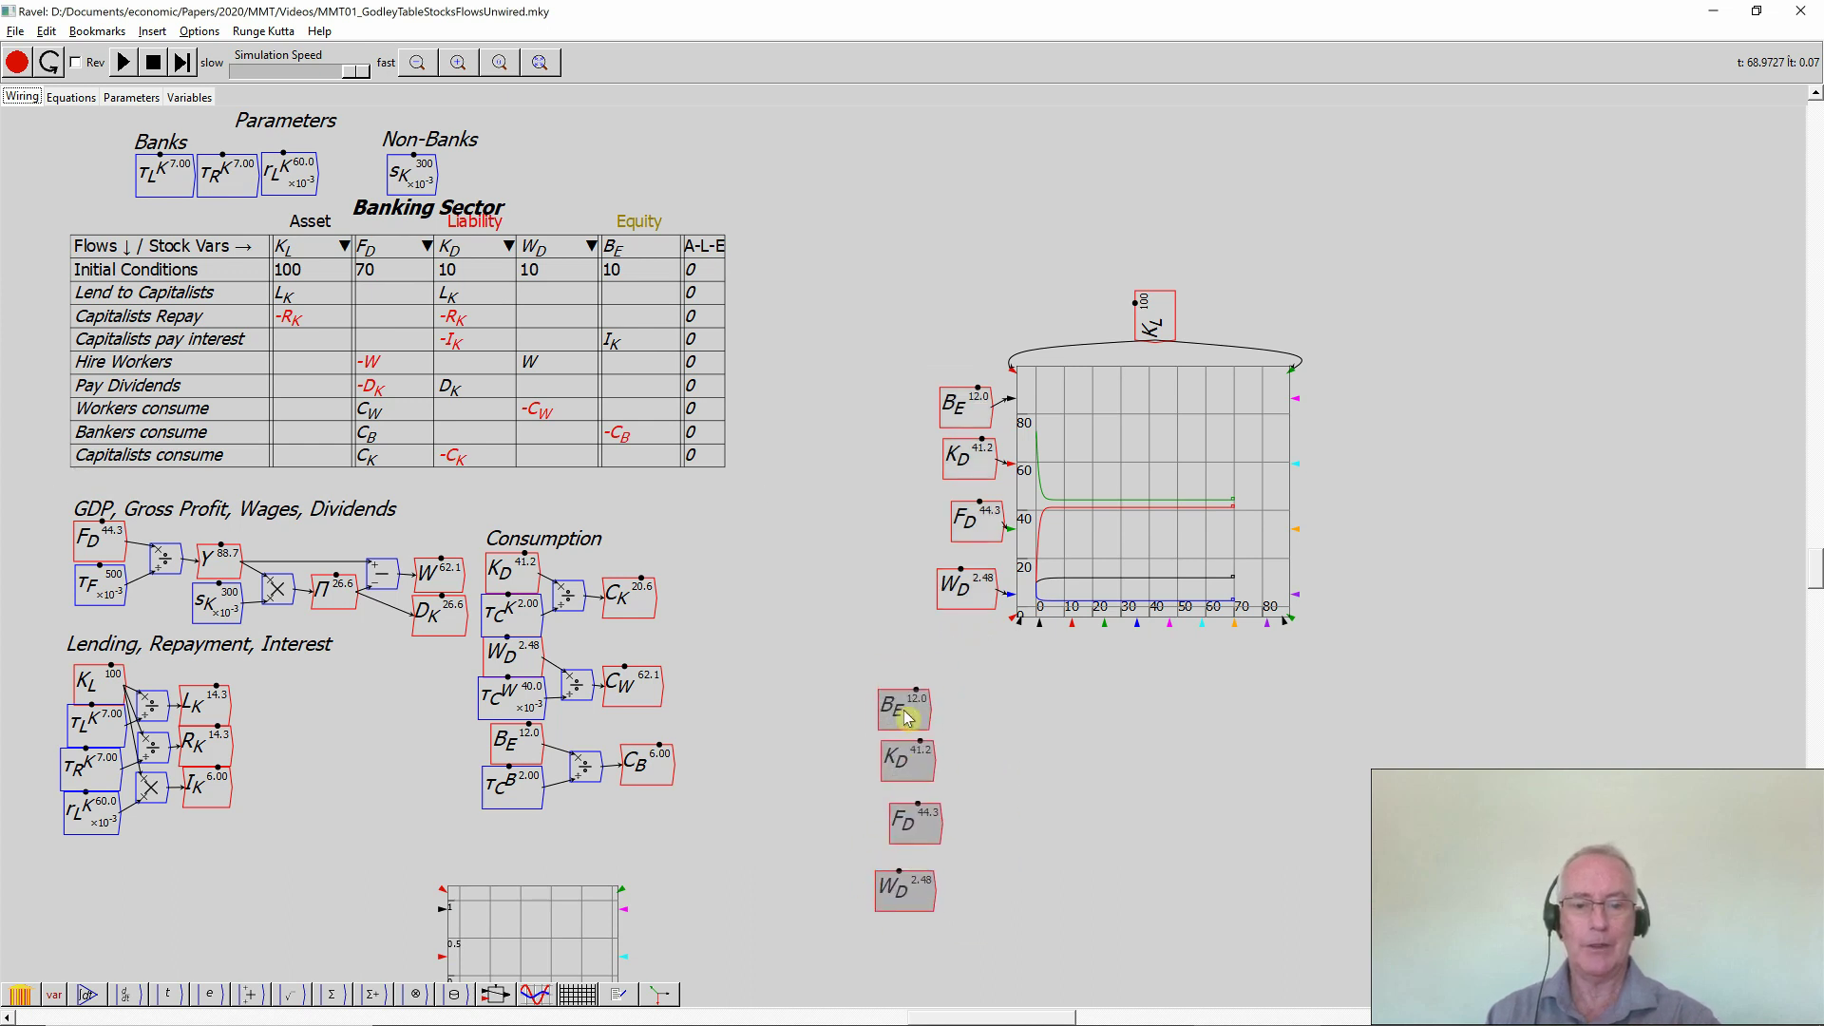
click(907, 719)
click(893, 761)
drag(898, 774, 897, 759)
drag(902, 825, 892, 794)
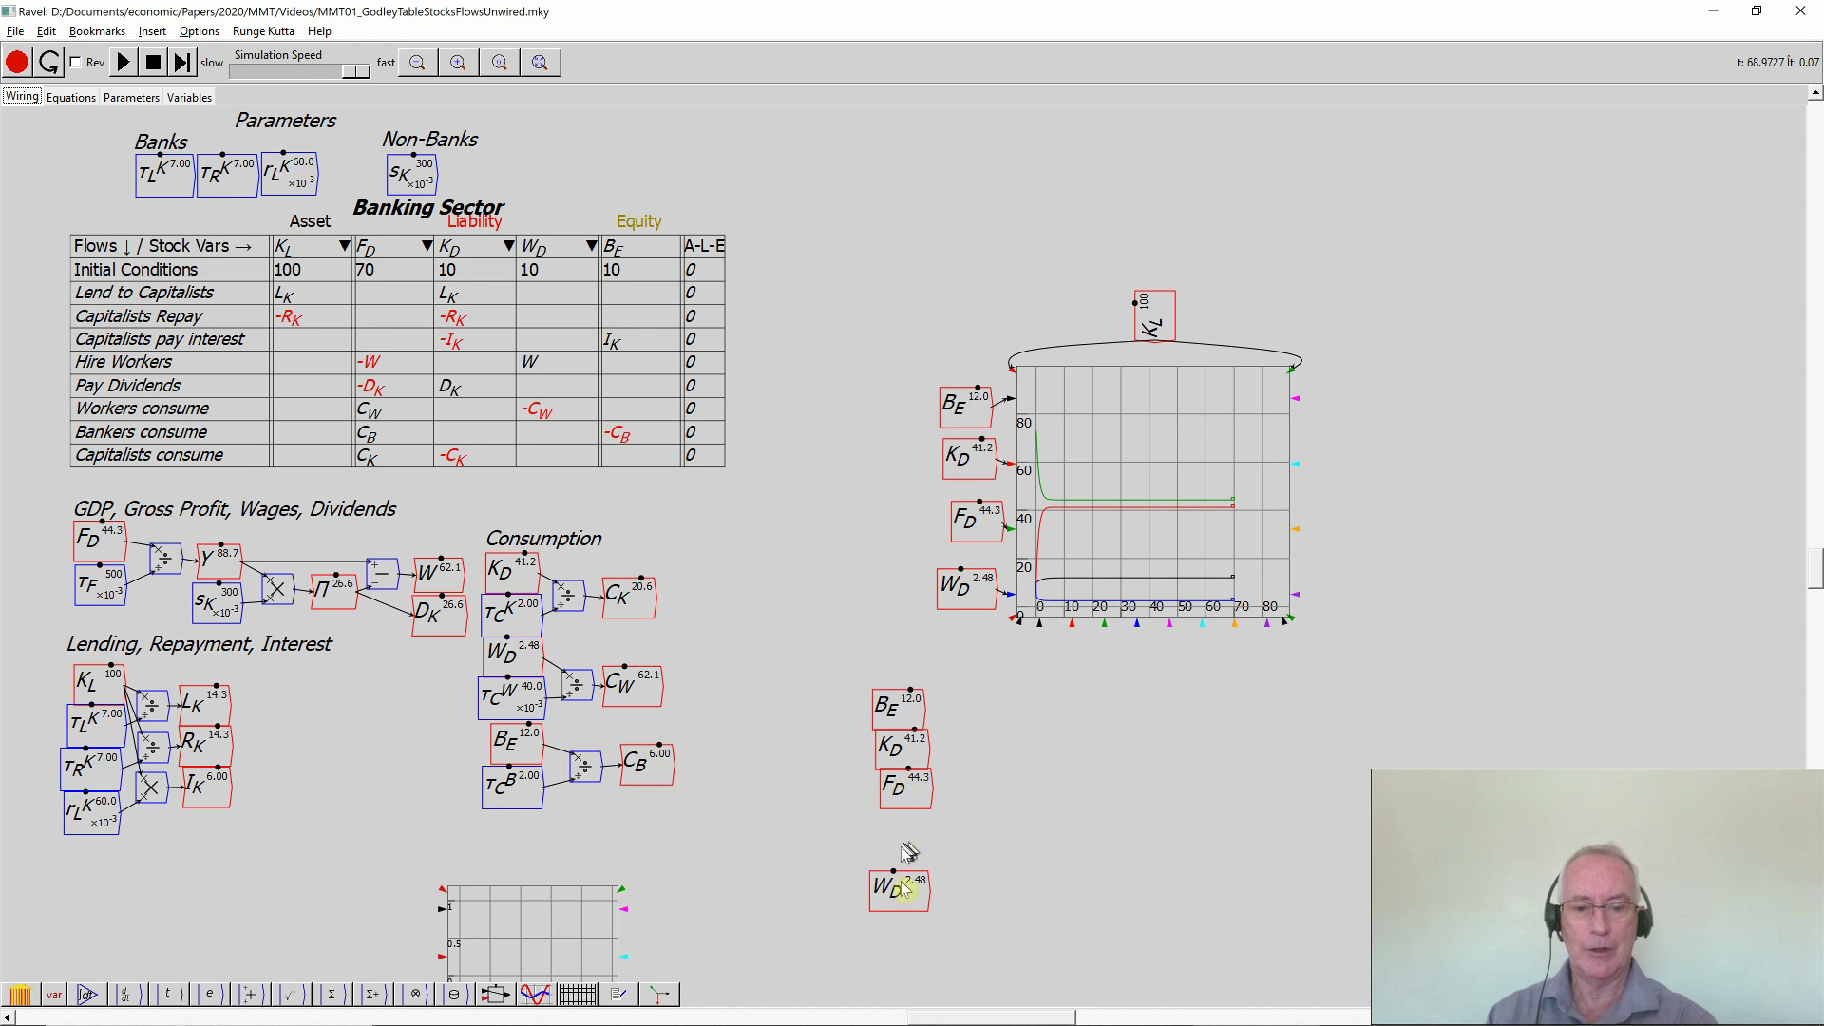
drag(893, 888, 907, 834)
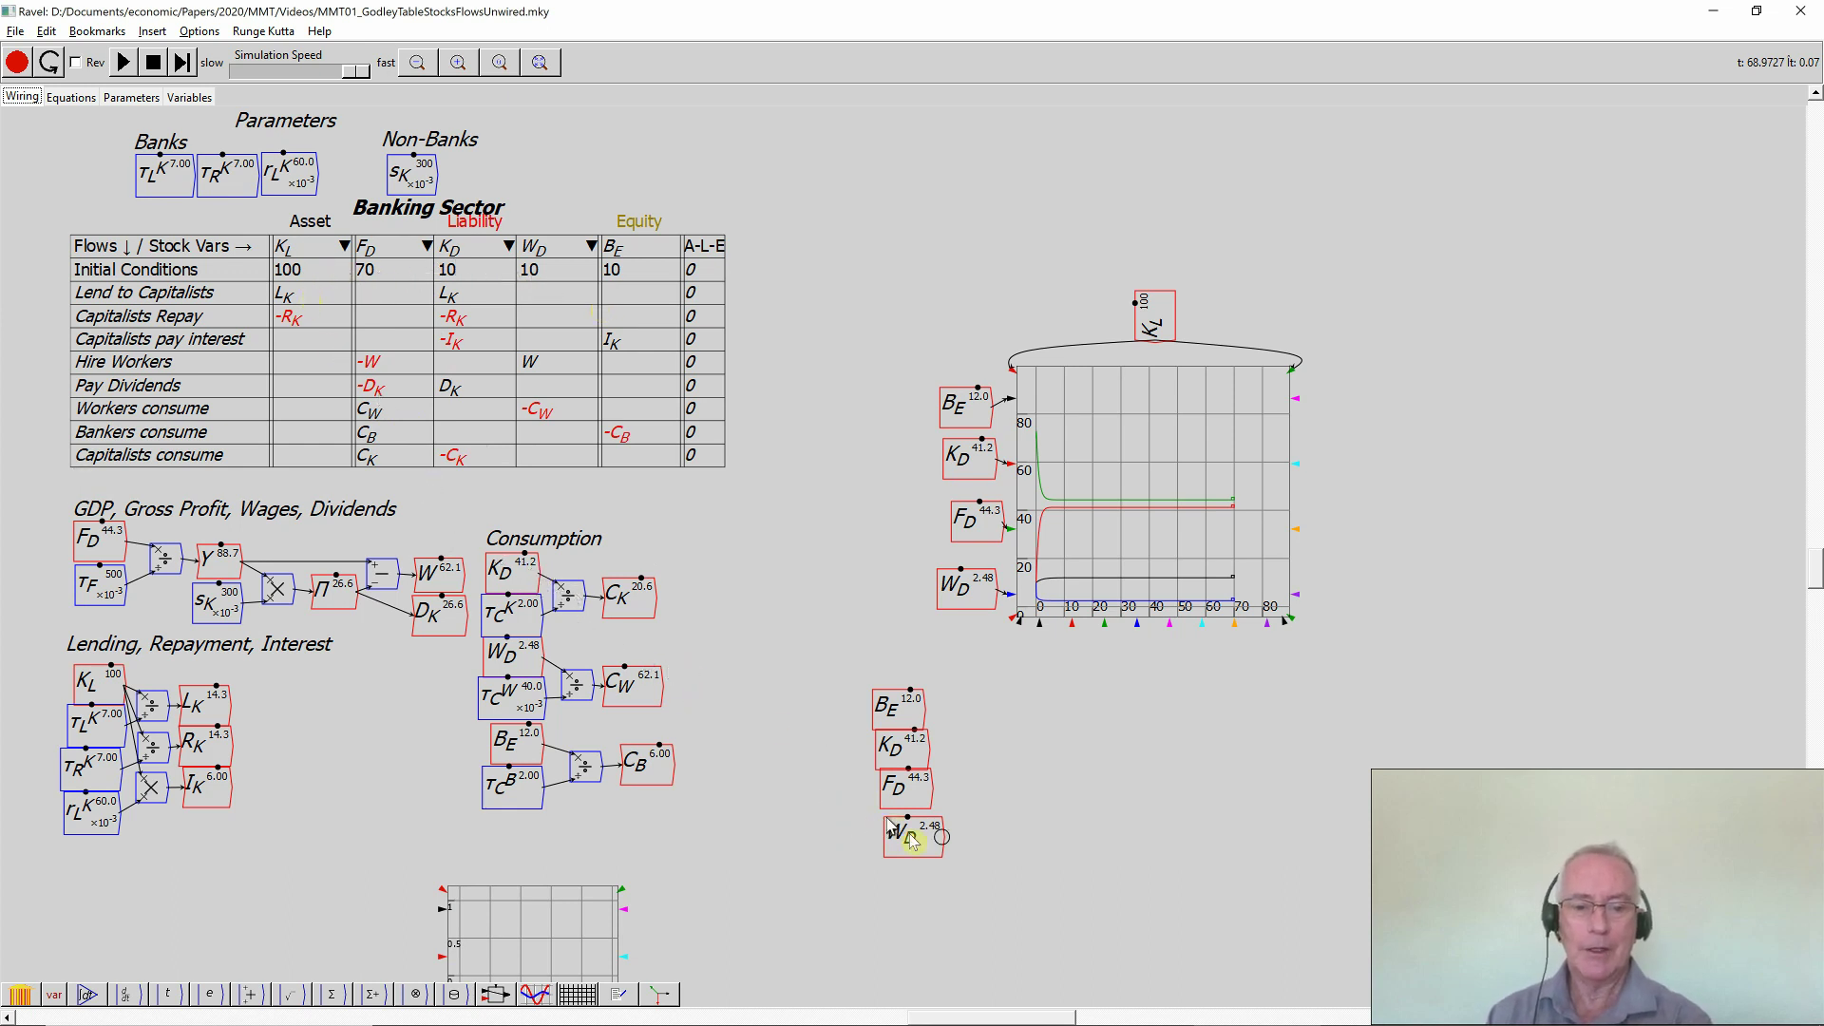
drag(909, 841, 905, 841)
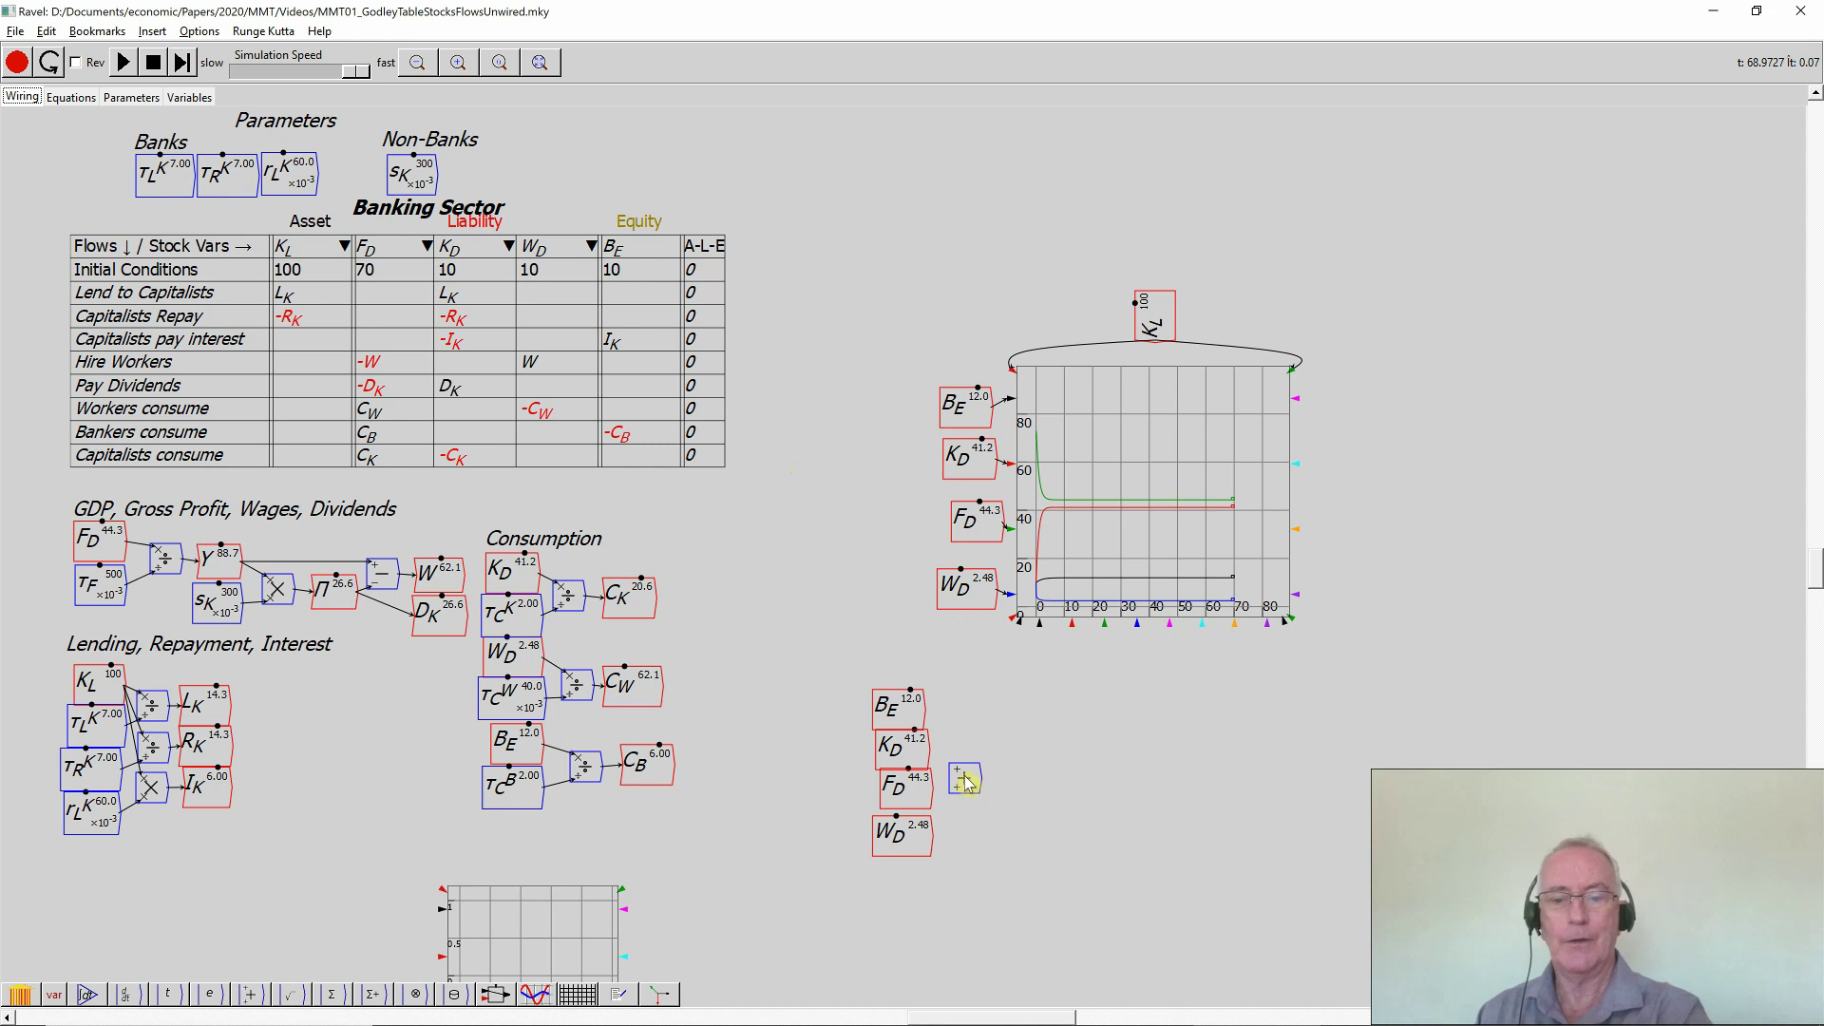
- Add a + block, wire the B_E, F_D and W_D copies into it, and begin the M_2 variable
click(964, 779)
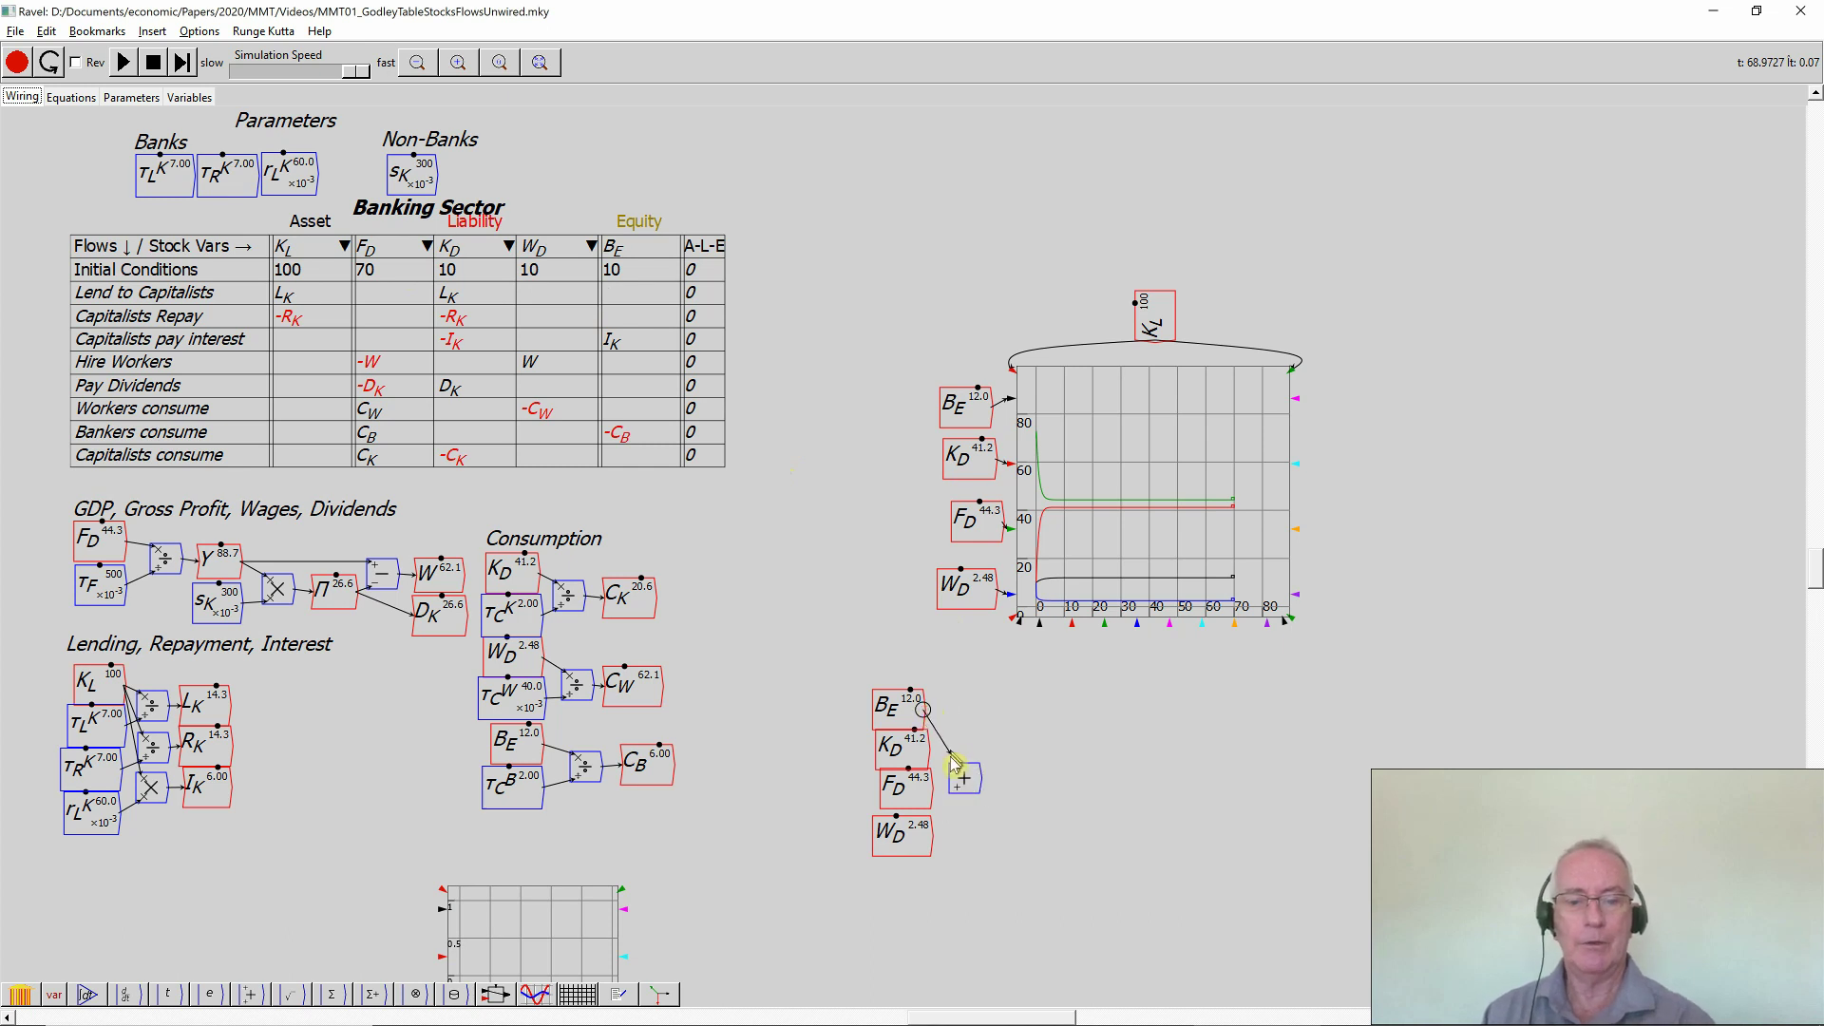
drag(961, 769, 956, 768)
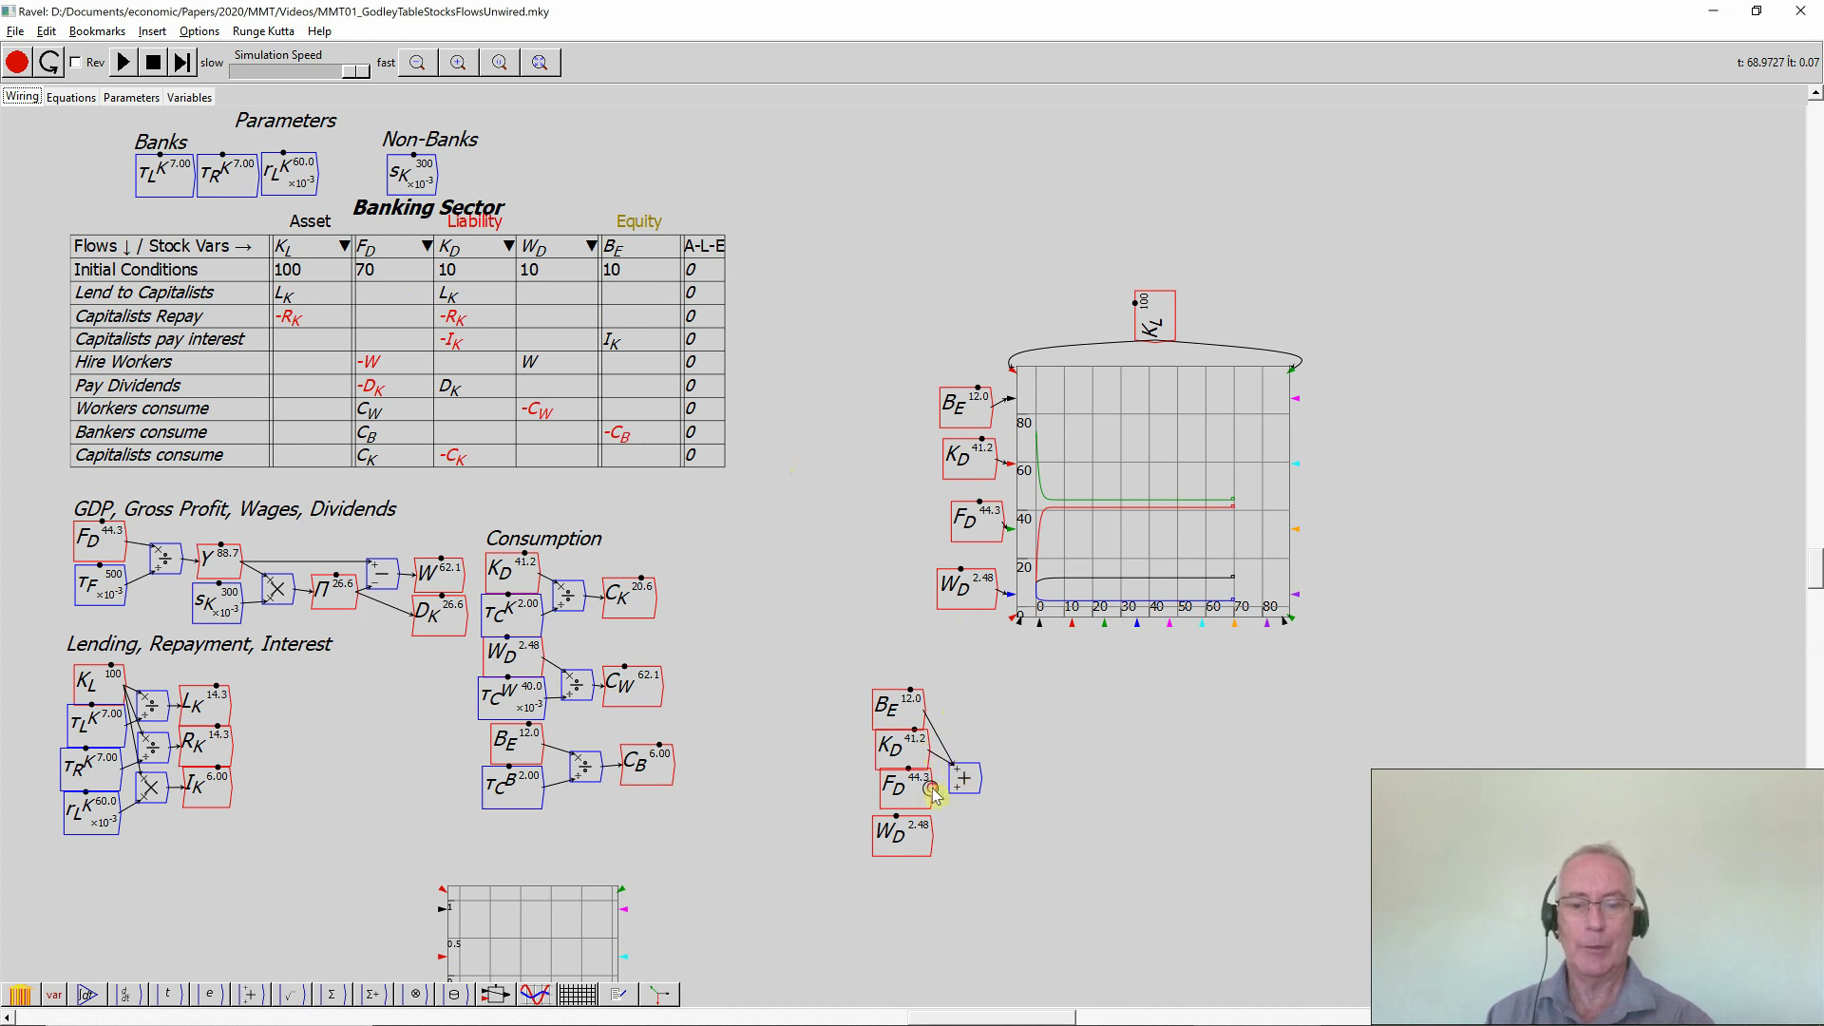
drag(957, 802, 954, 796)
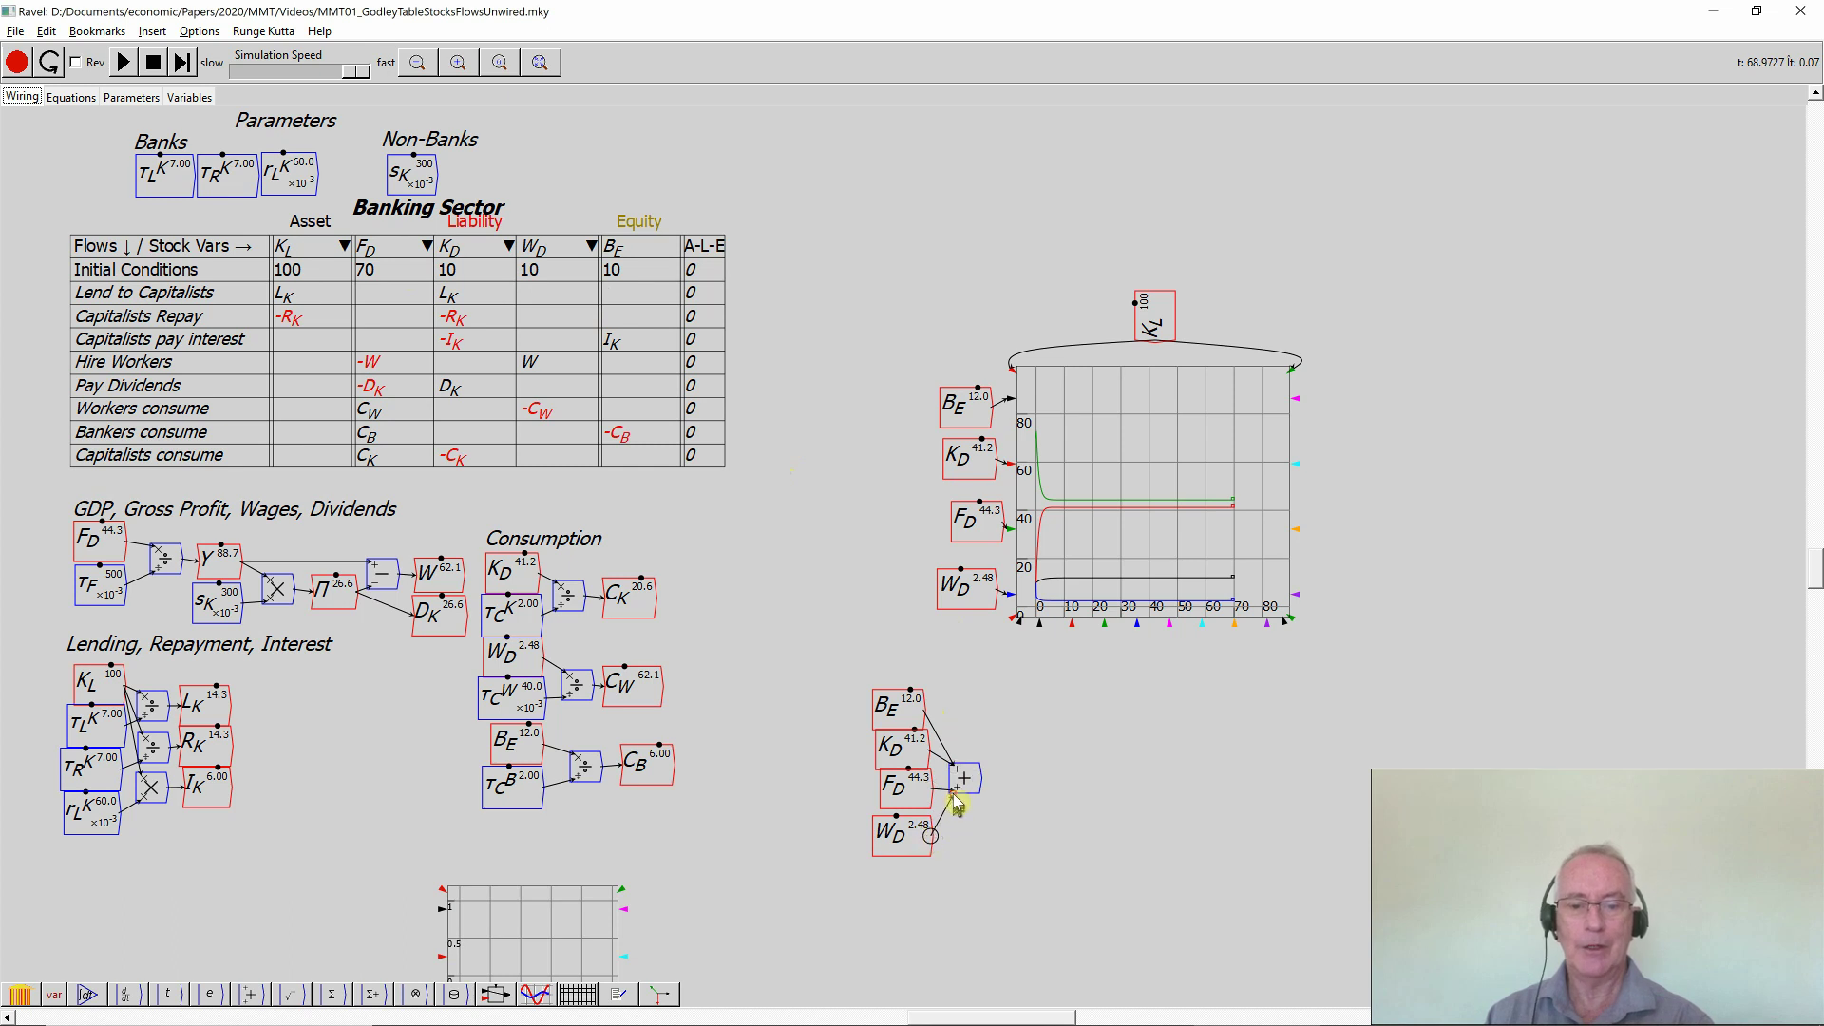
drag(956, 803, 955, 798)
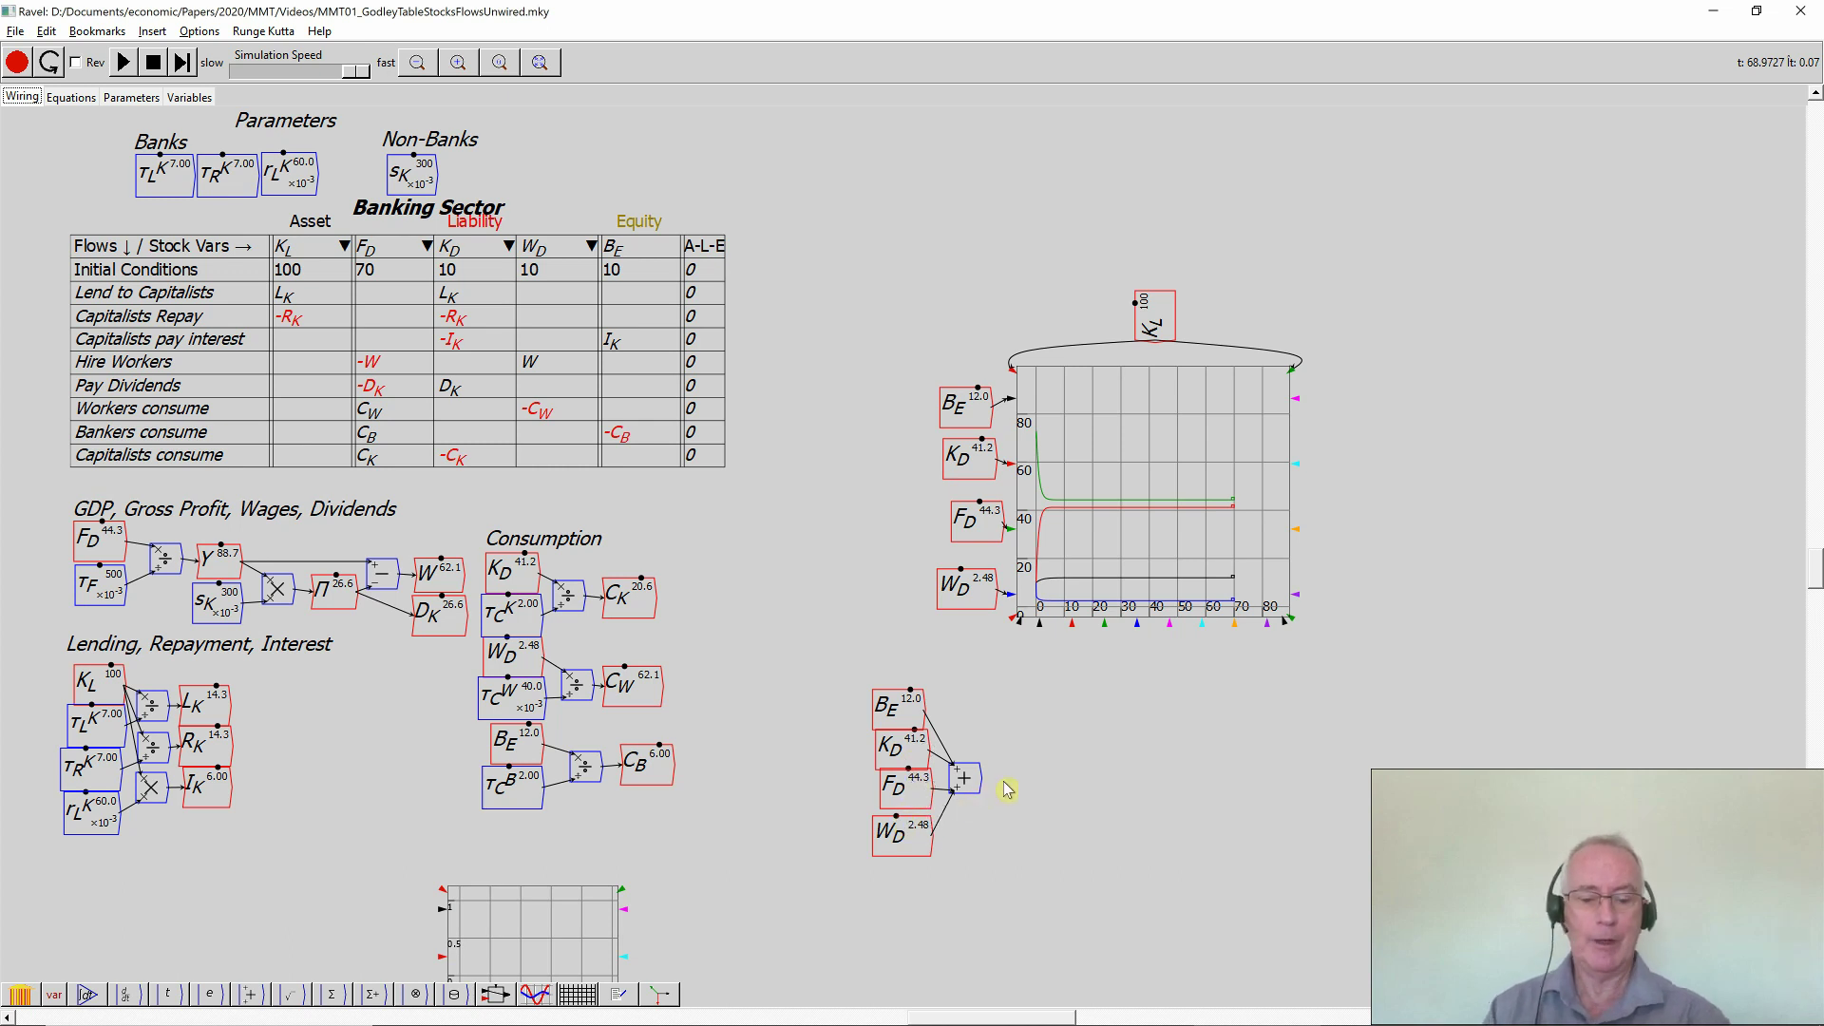
text(M_2)
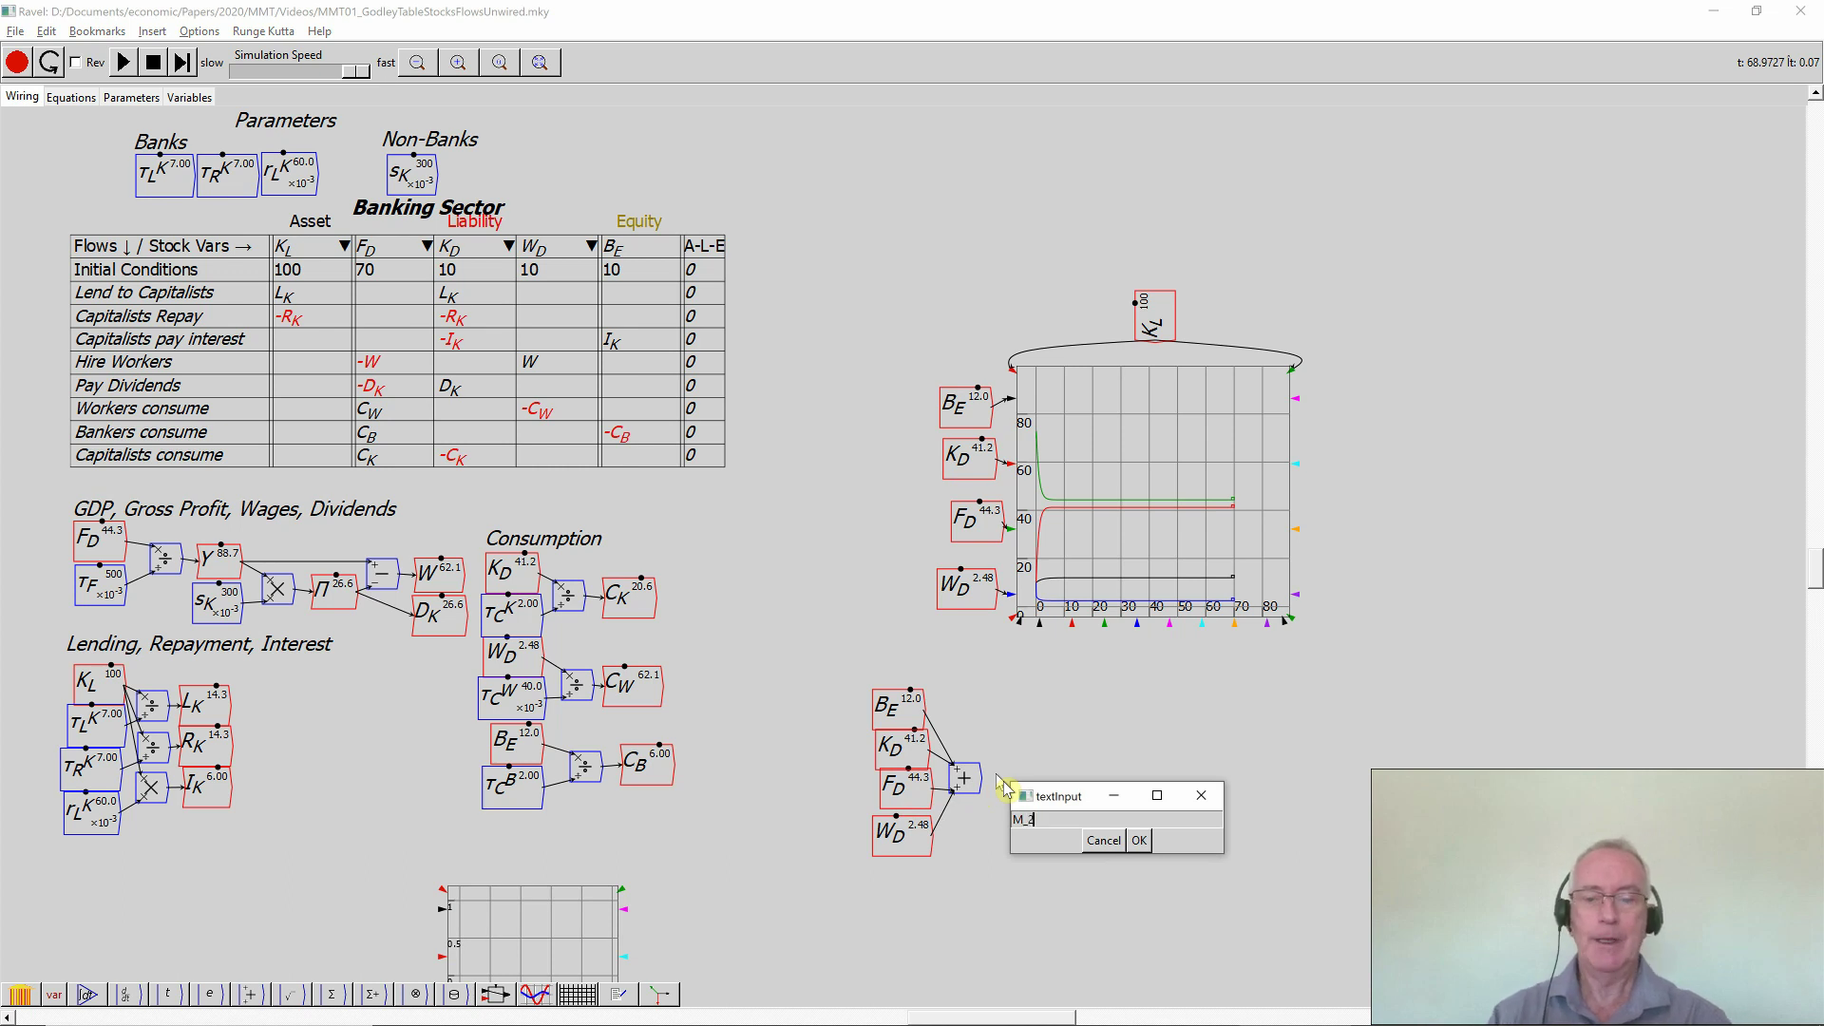
- Confirm M_2, wire the sum into it, and move the group and small plot beside the lending blocks
click(1141, 841)
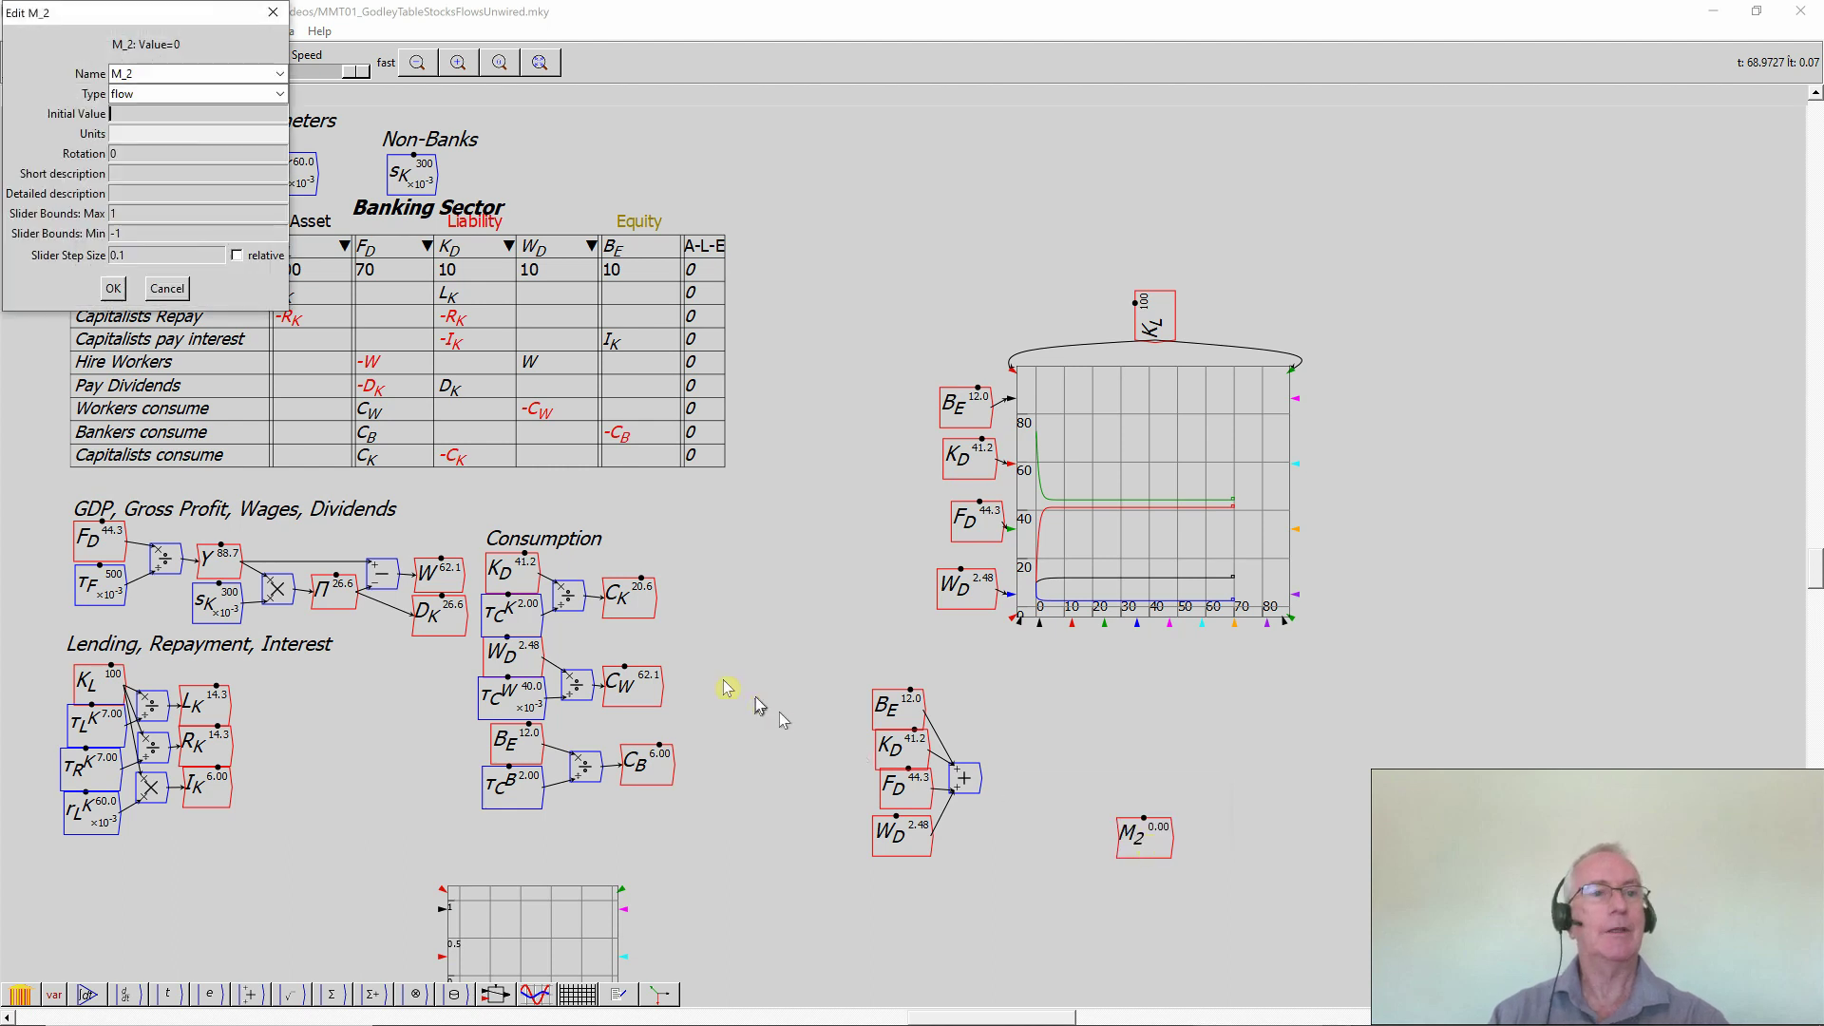
click(113, 287)
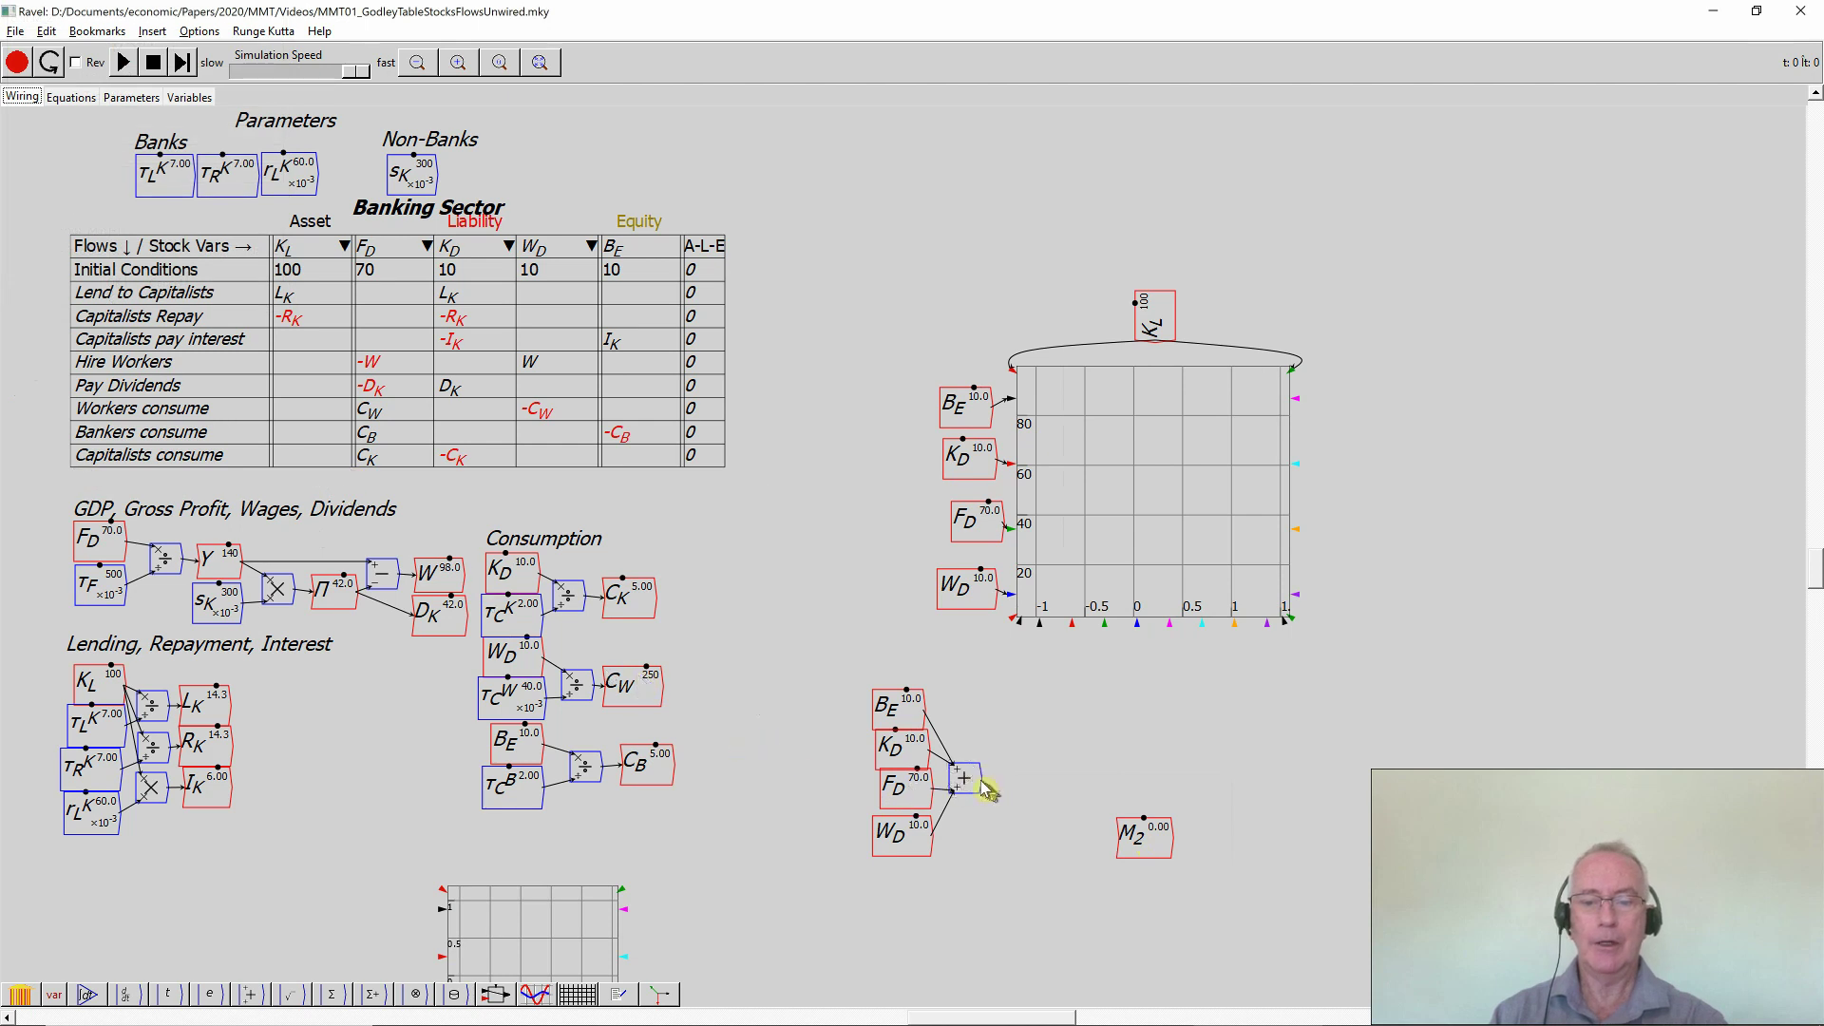
mouse_move(980, 778)
mouse_down()
mouse_move(1076, 838)
mouse_move(1132, 839)
mouse_move(1019, 784)
mouse_move(1004, 796)
mouse_up()
drag(597, 919, 1202, 729)
drag(858, 681, 407, 794)
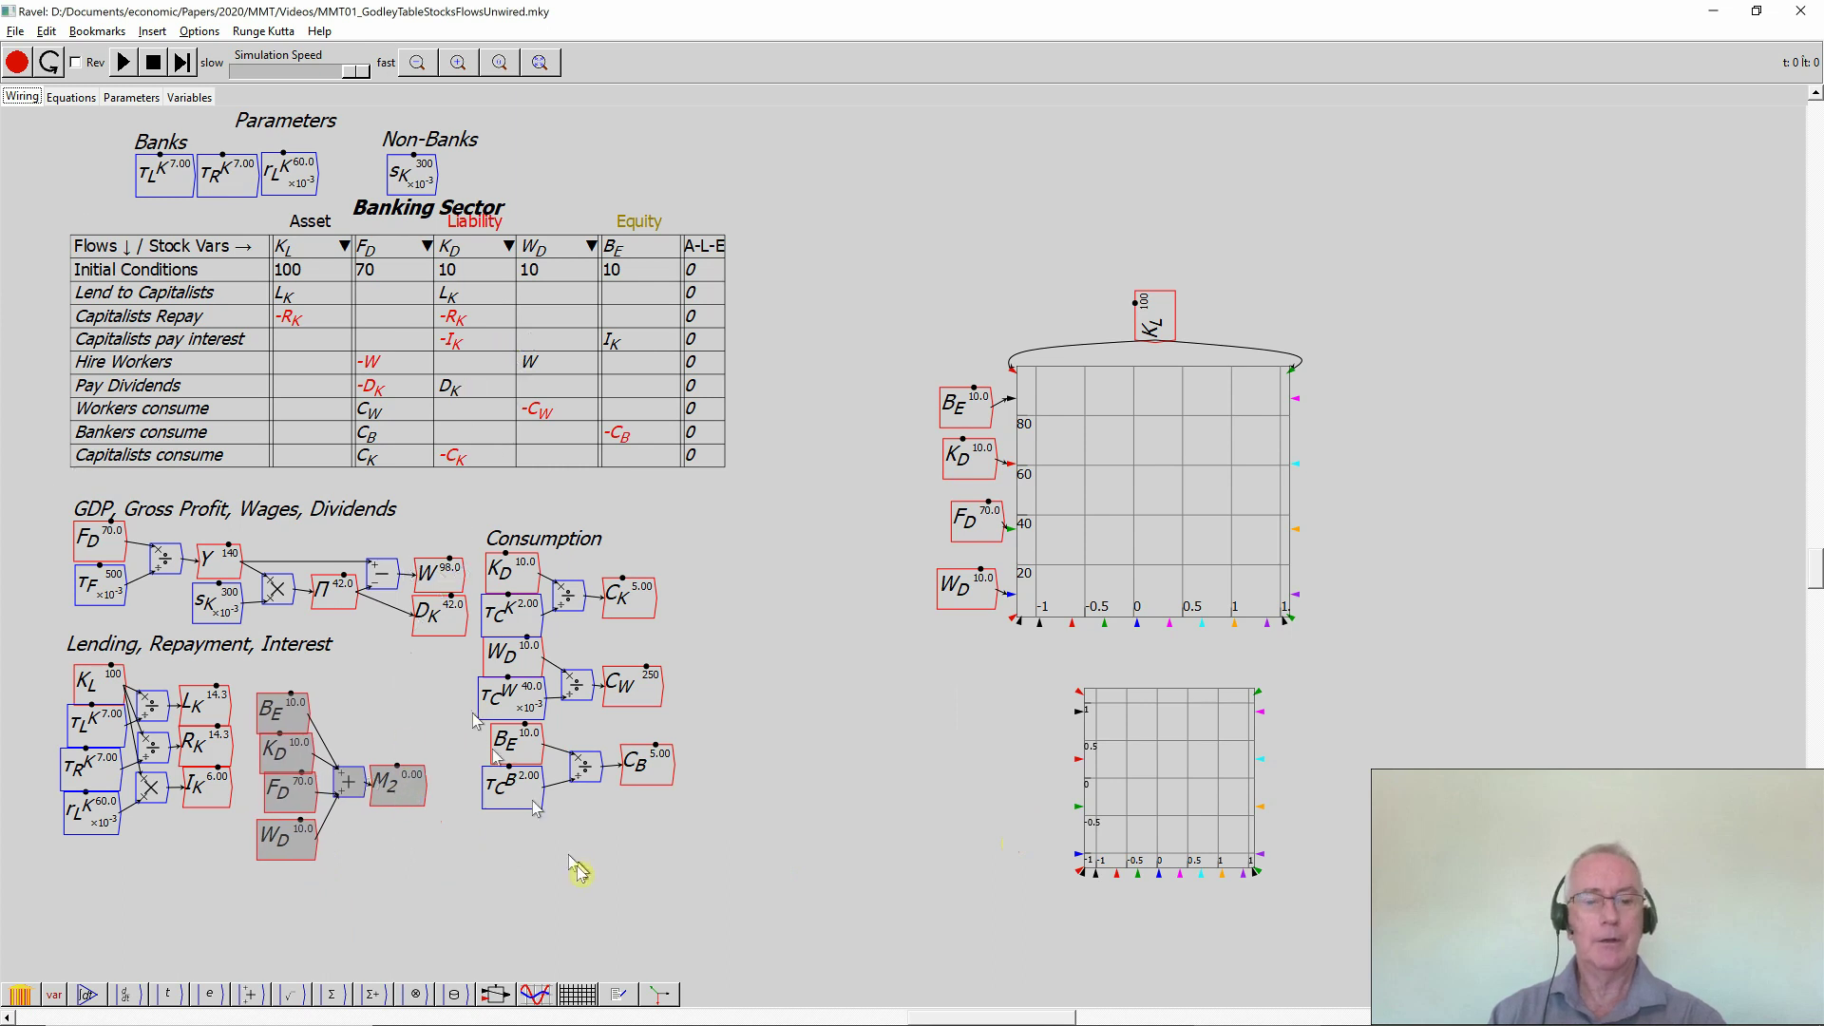
- Add a note reading 'Money' above the money-sum blocks
click(622, 990)
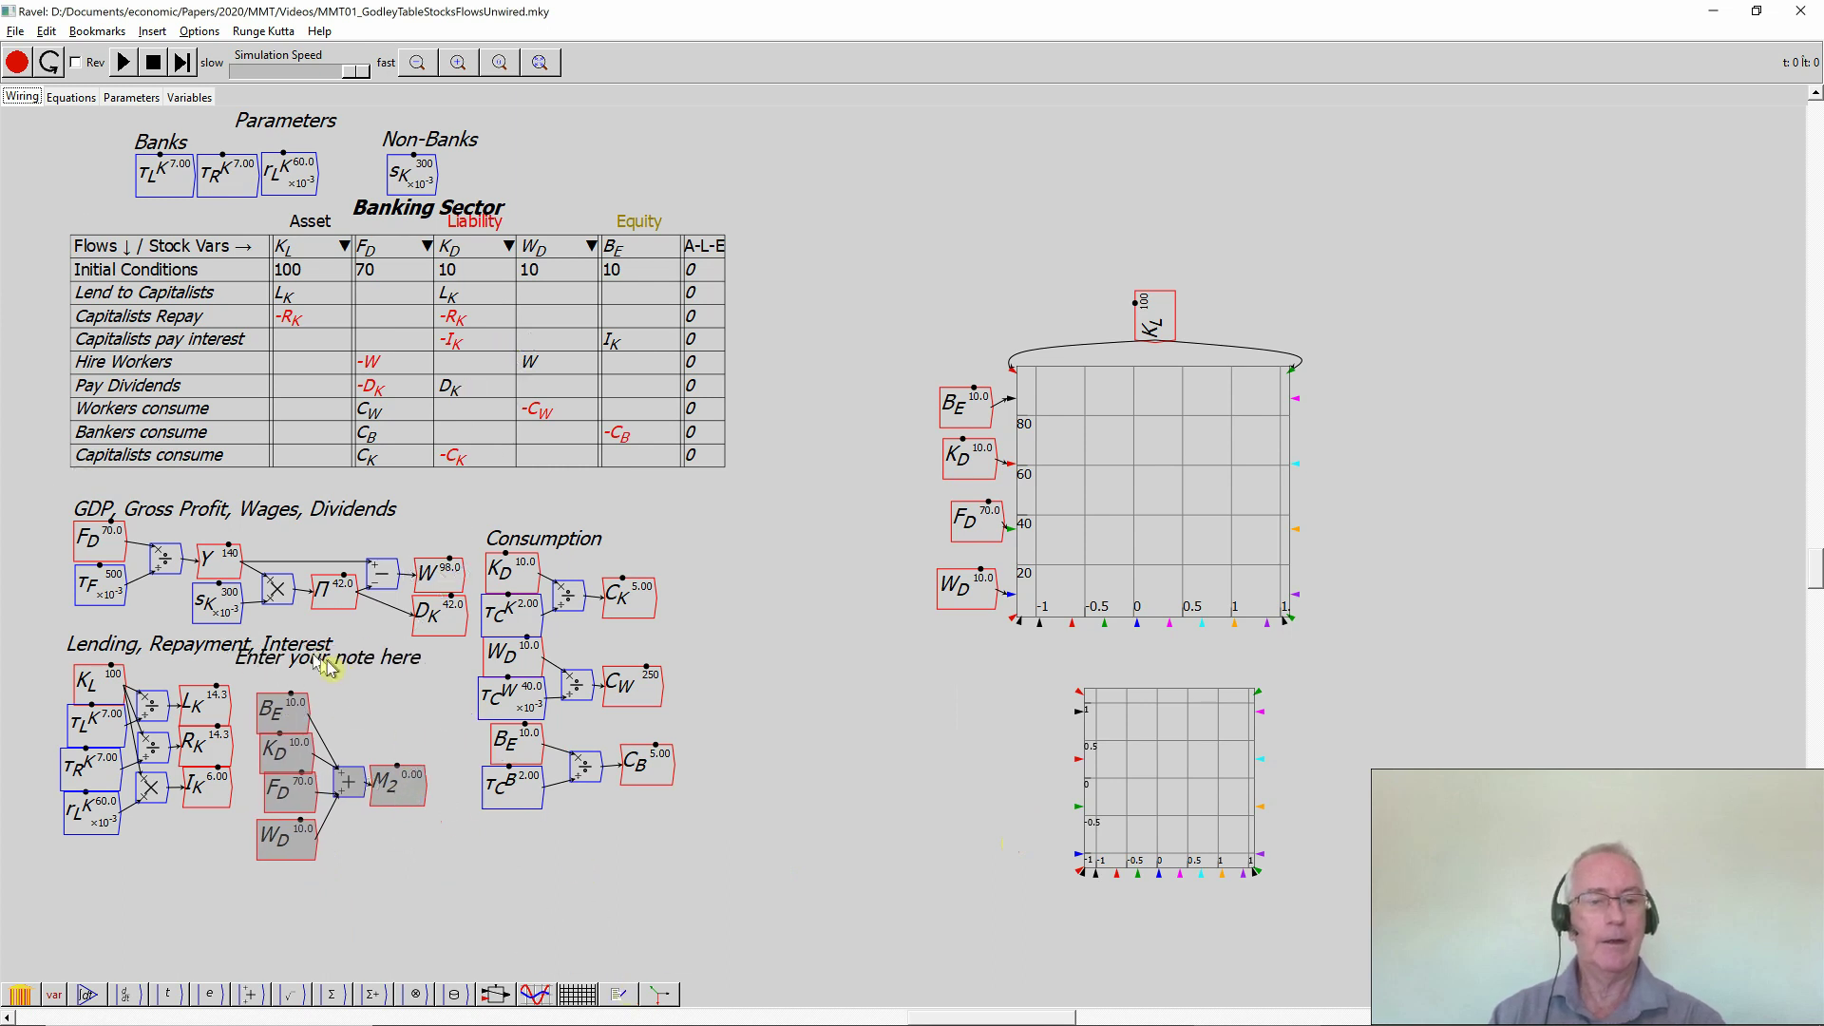
click(344, 690)
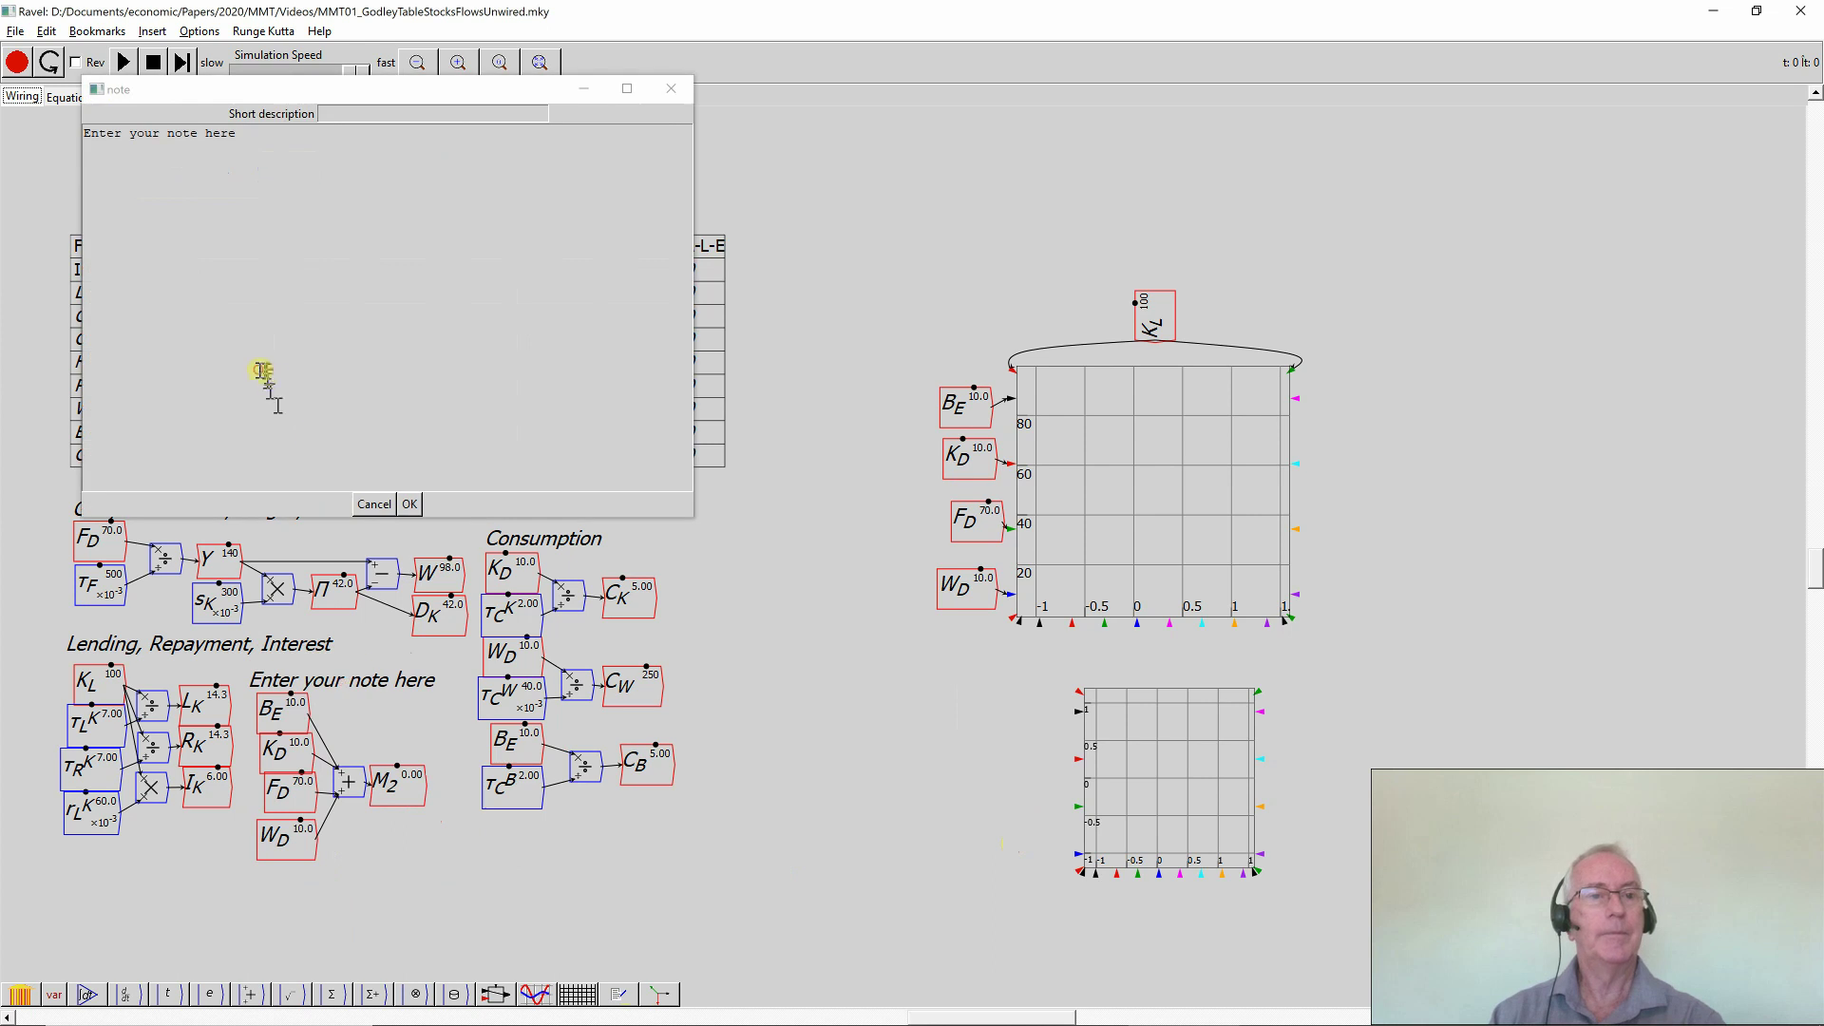
click(259, 370)
text(Money)
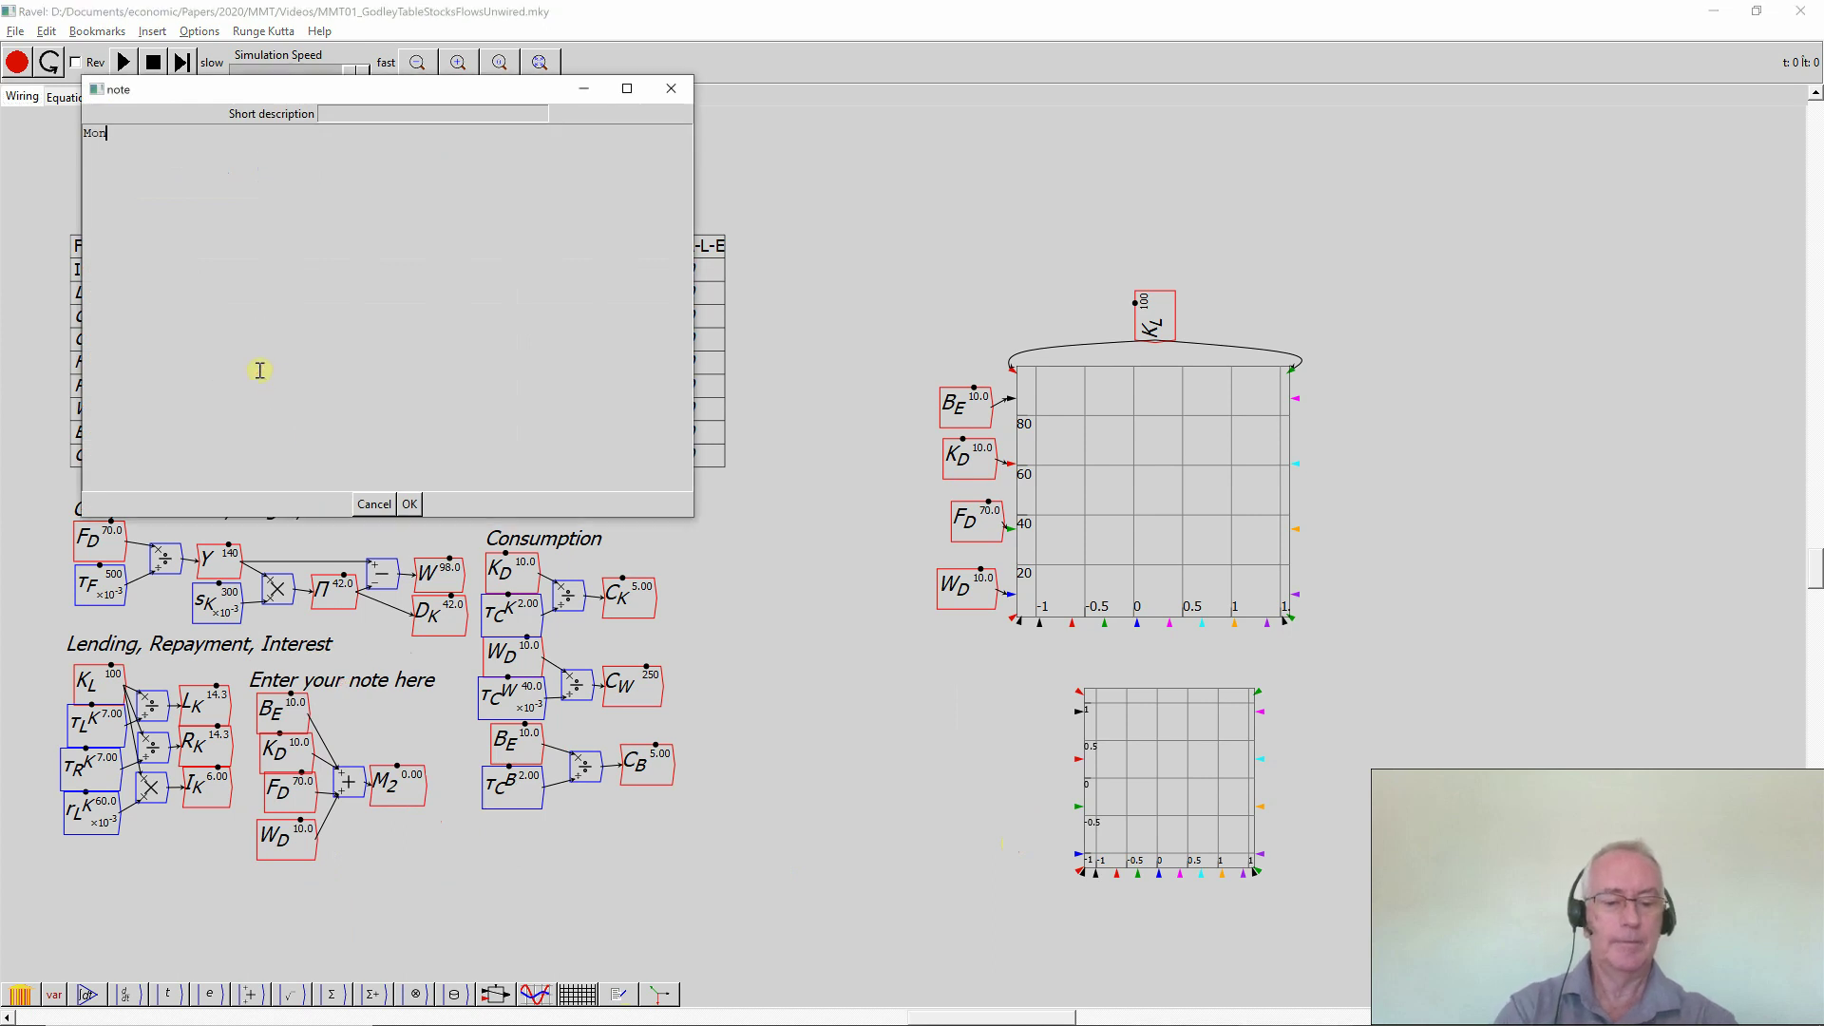
click(409, 504)
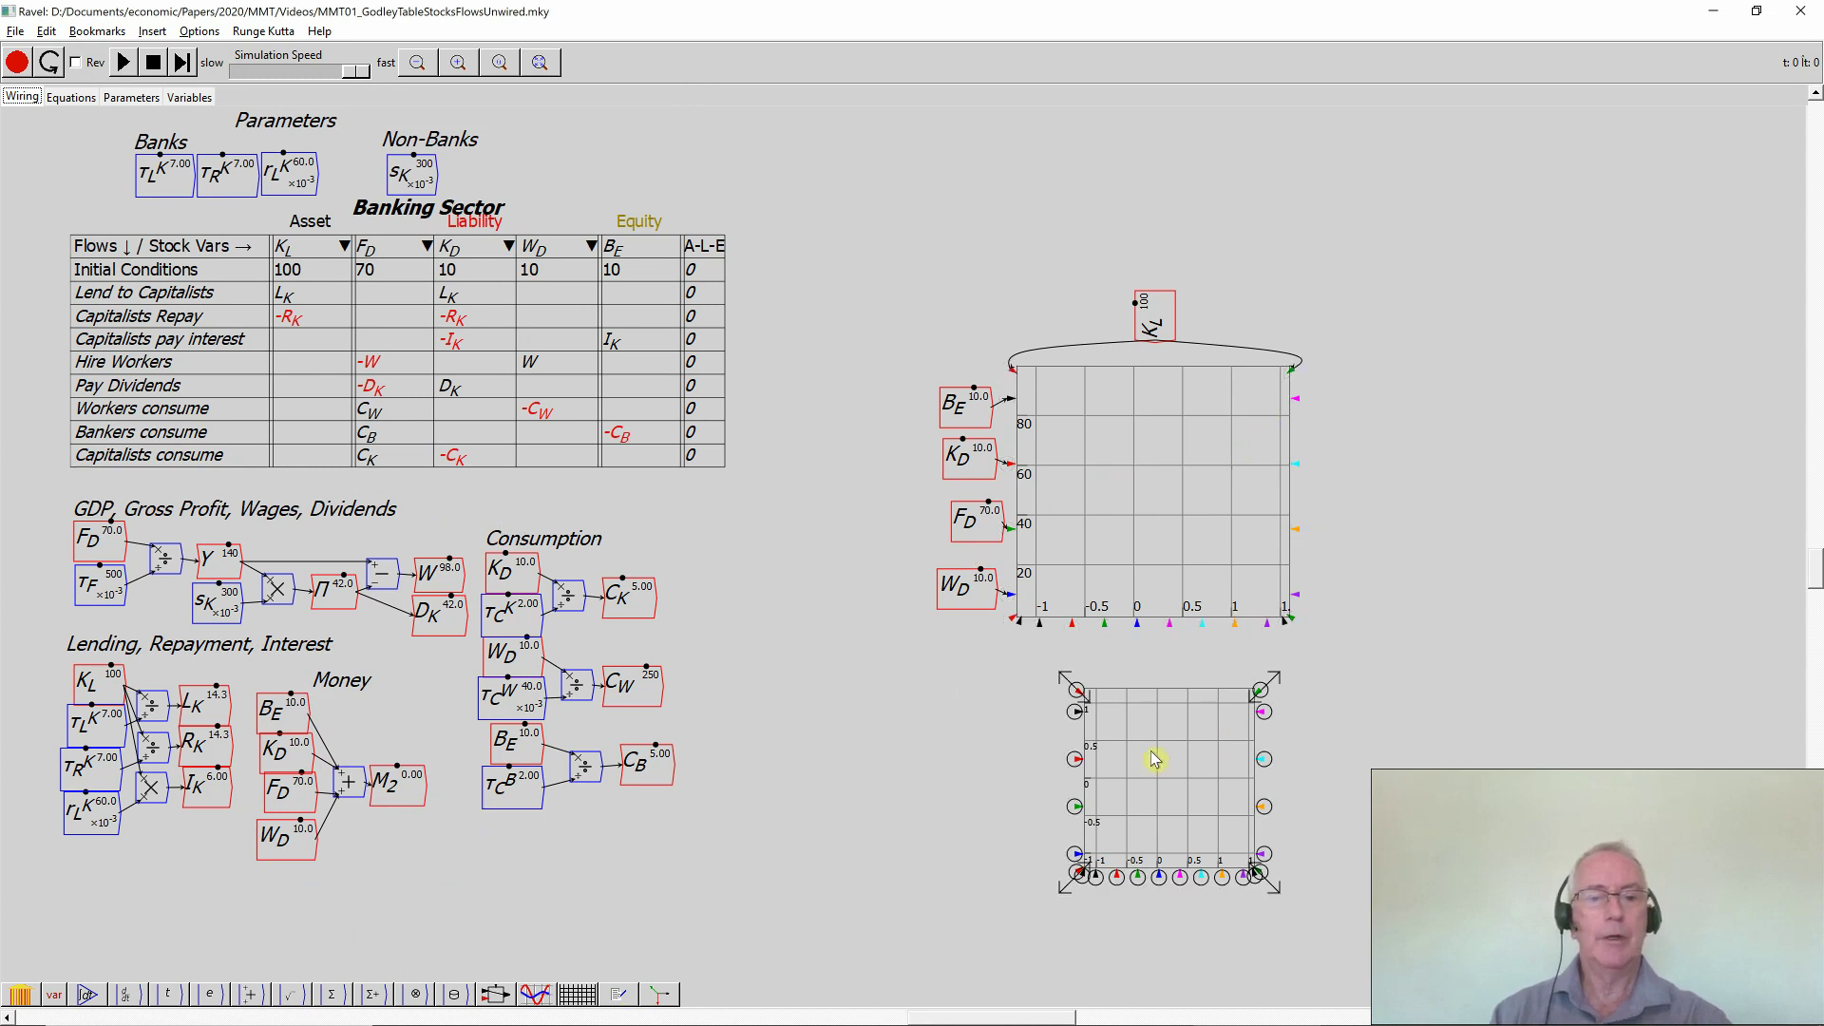
- Copy the Y and W variables beside the lower plot and wire both into it
right_click(231, 576)
click(284, 712)
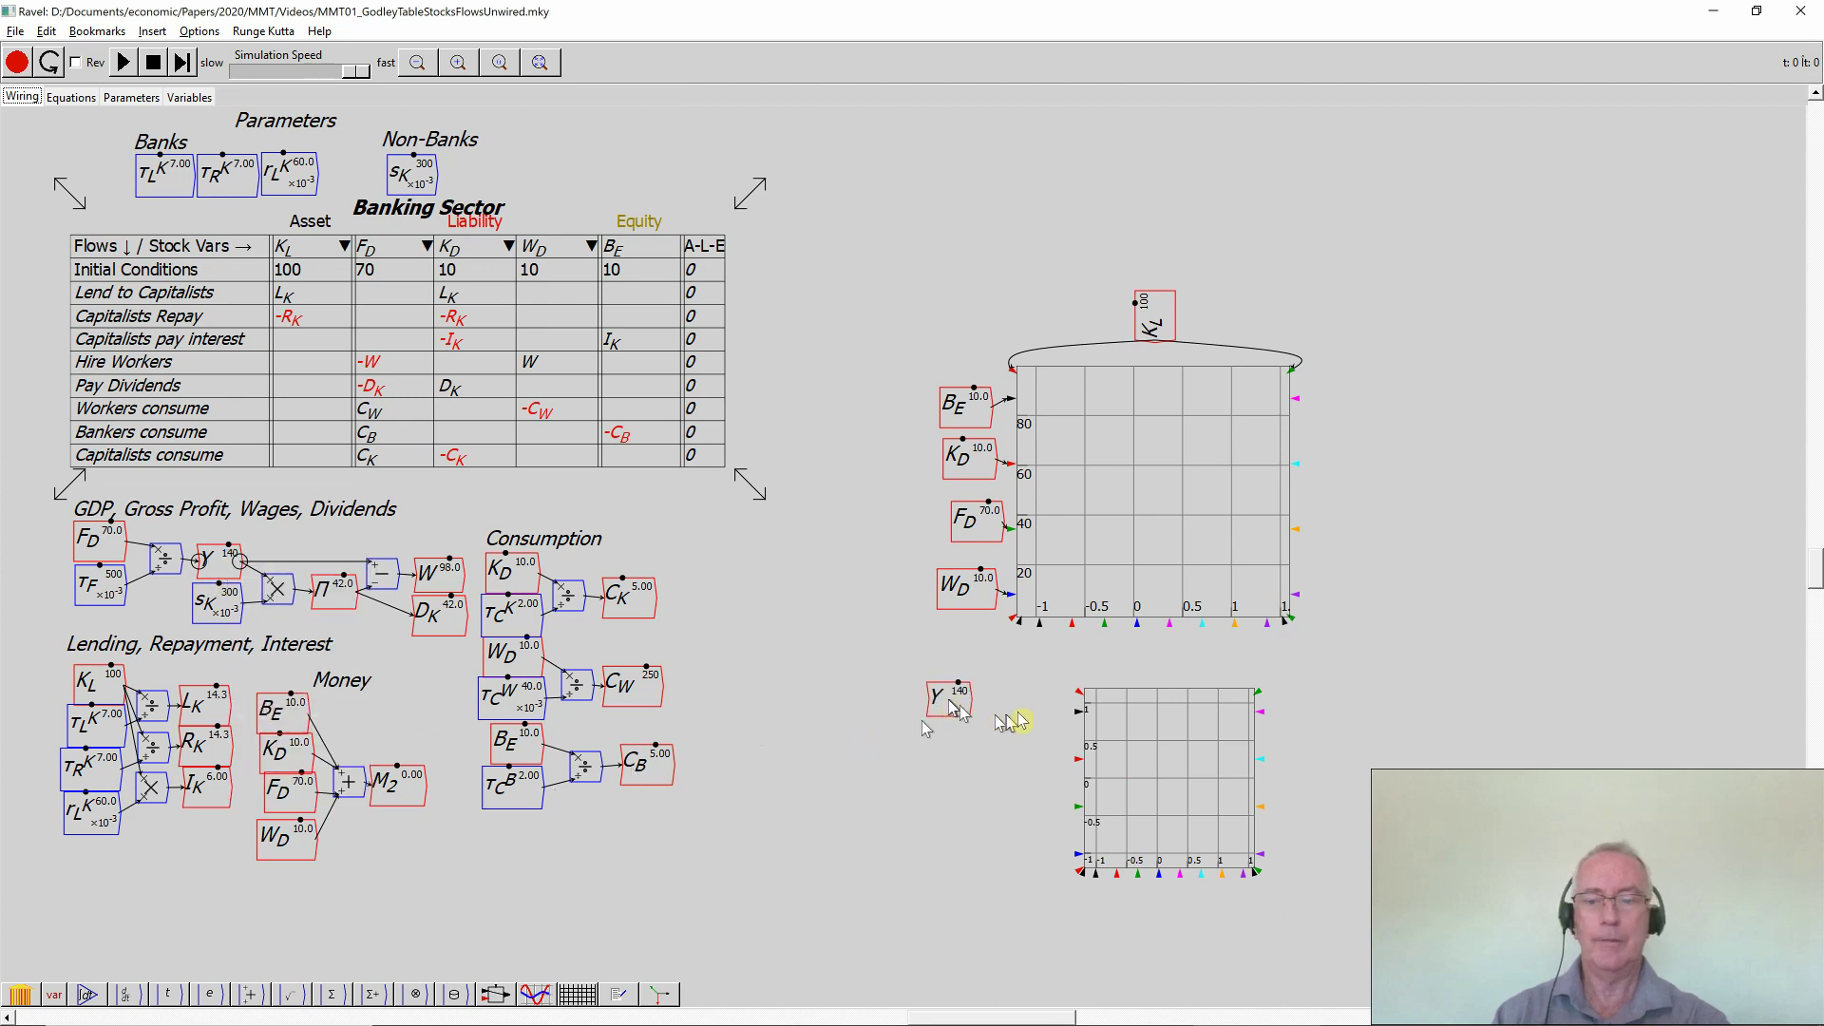
click(1048, 720)
drag(1048, 722, 1079, 714)
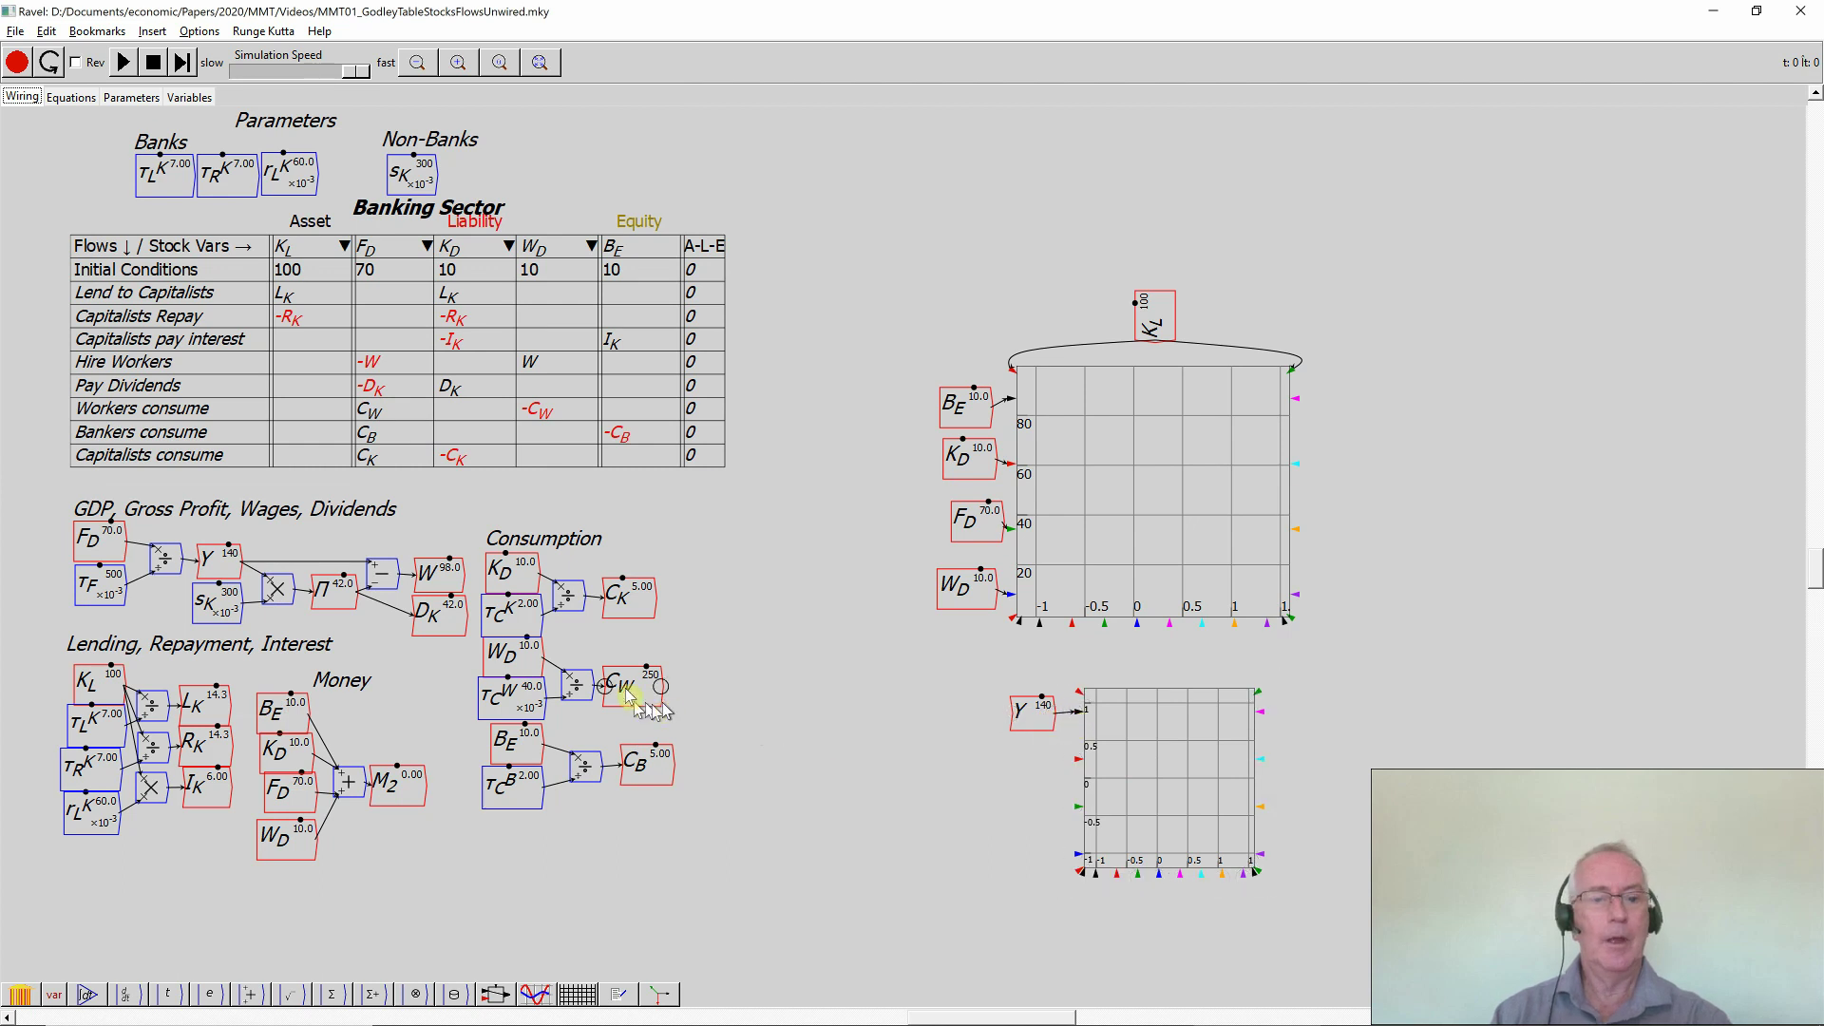
right_click(434, 573)
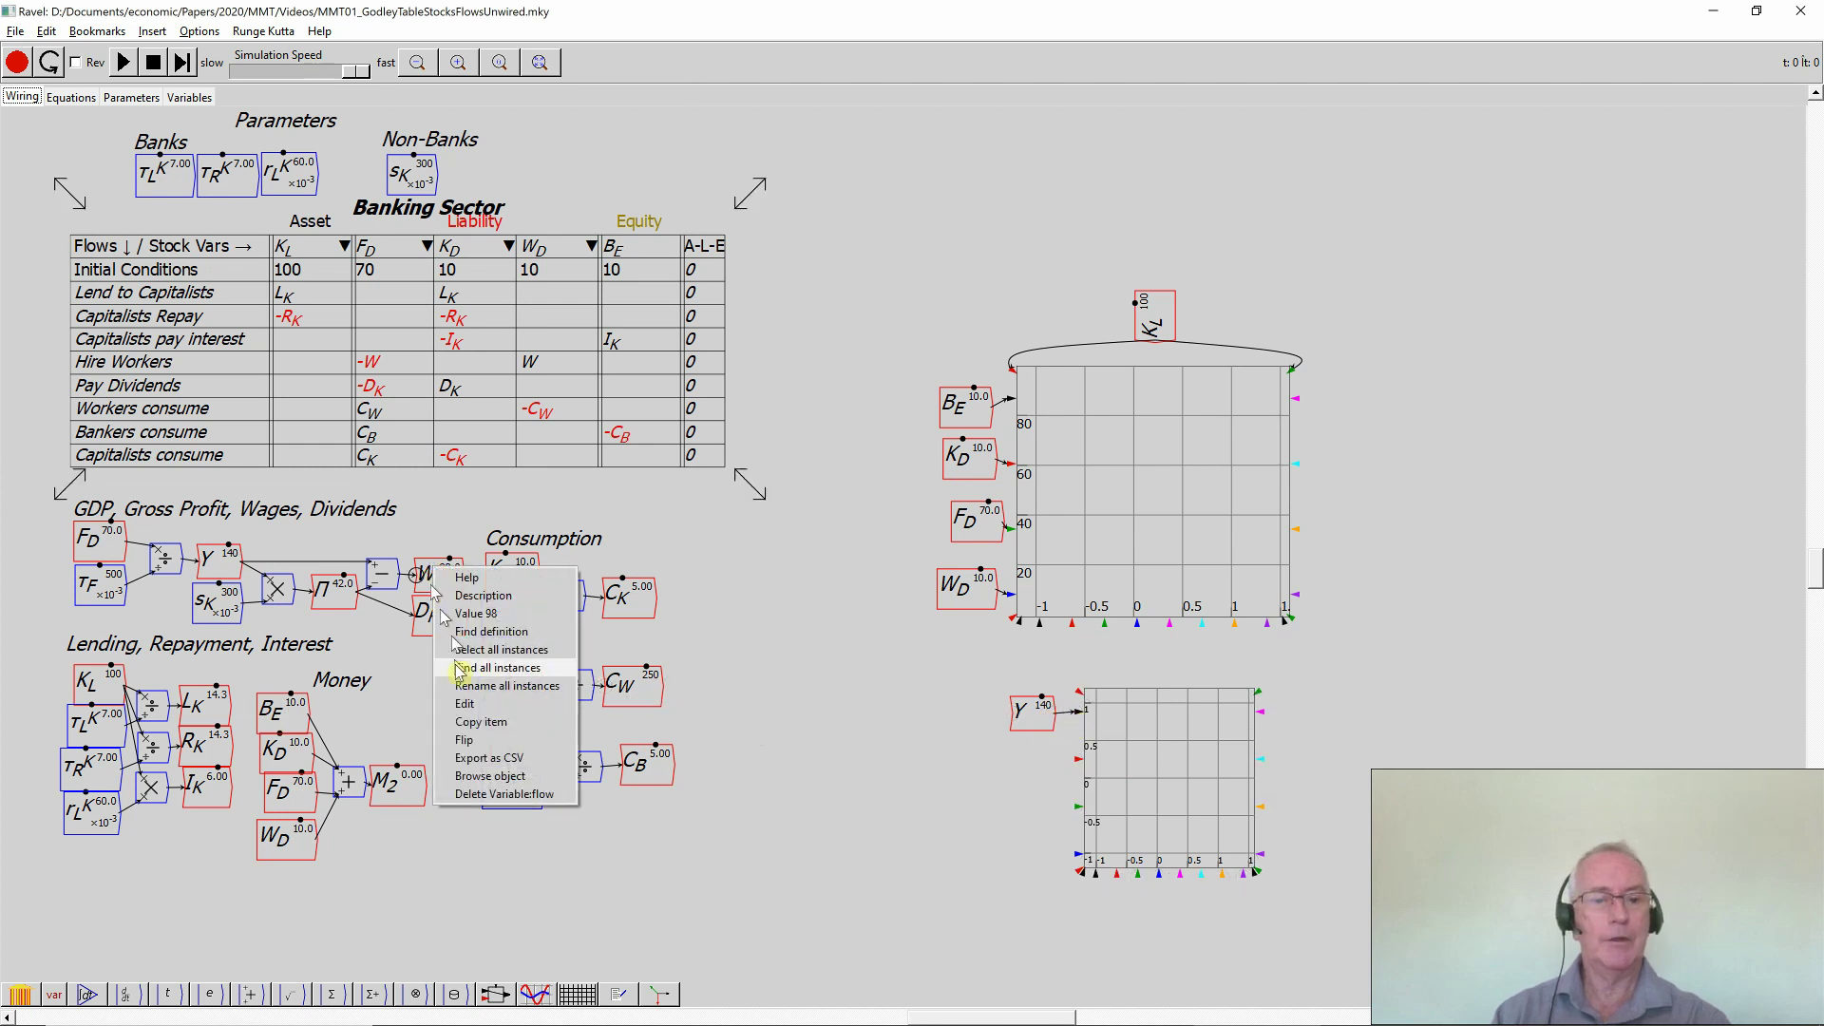
click(475, 713)
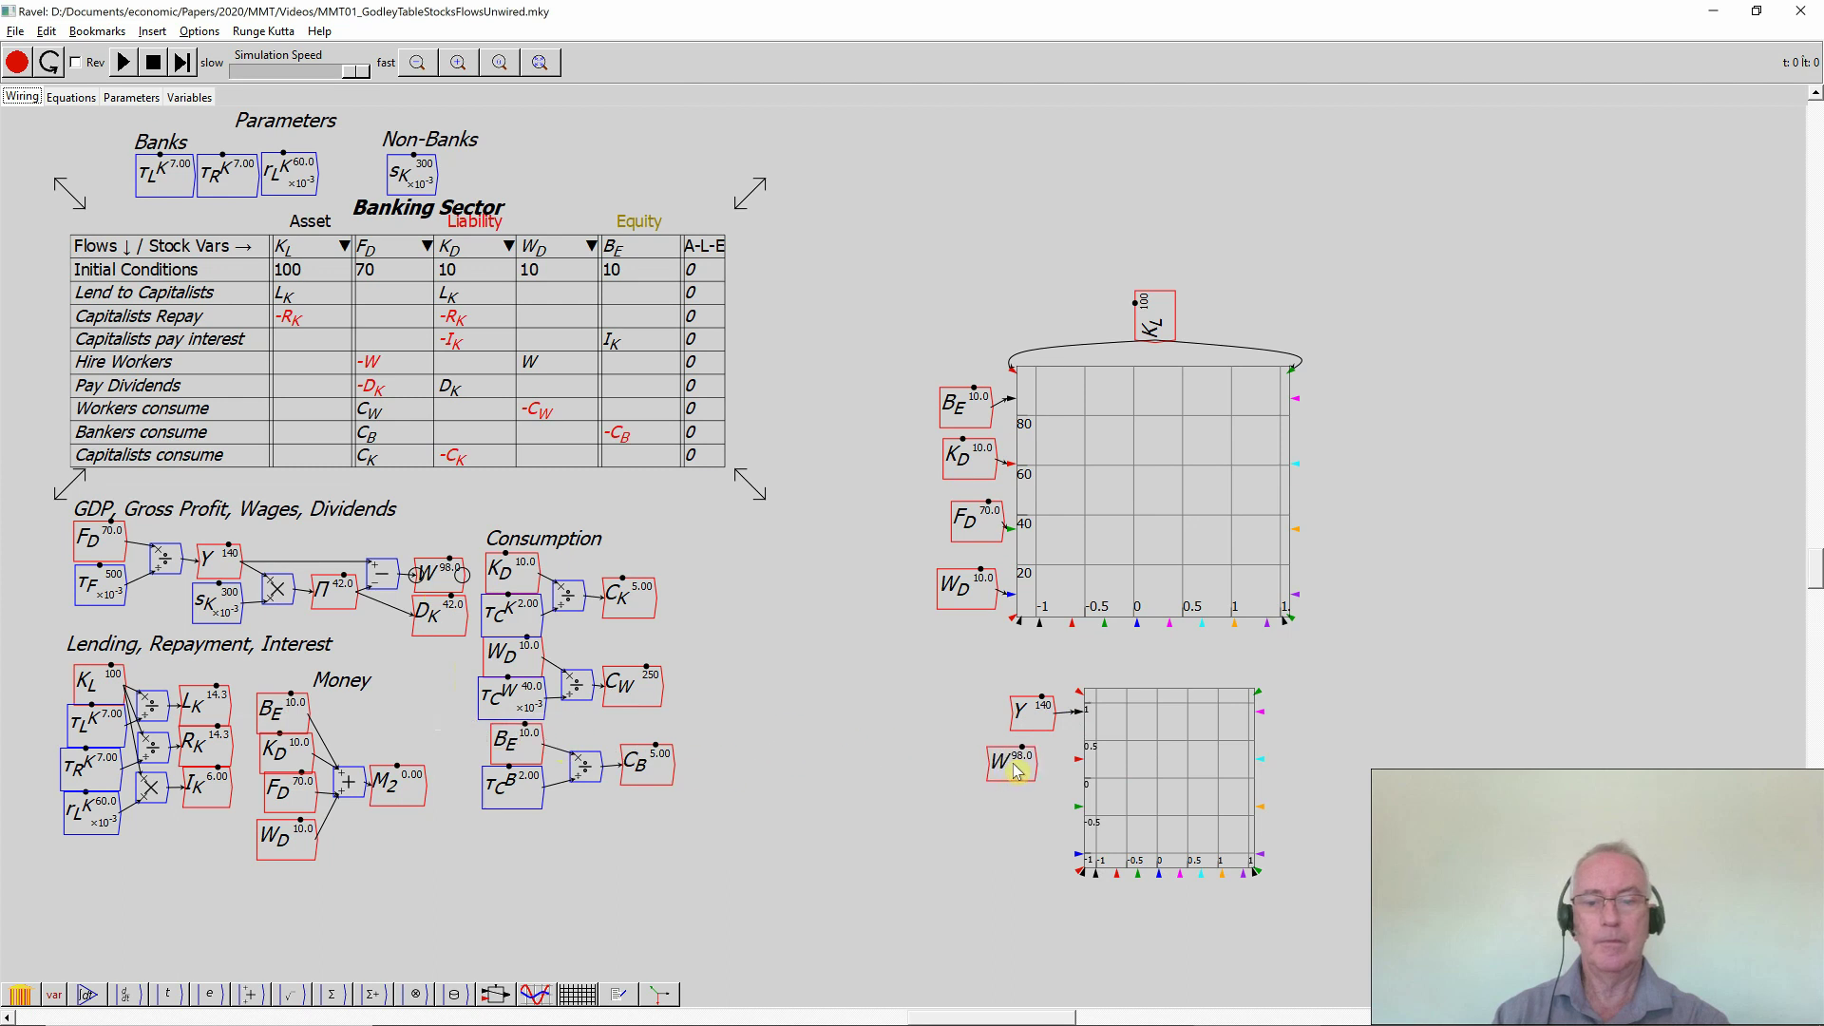
click(1043, 766)
drag(1047, 763, 1079, 760)
- Place copies of D_K and I_K to the left of the lower plot
right_click(432, 618)
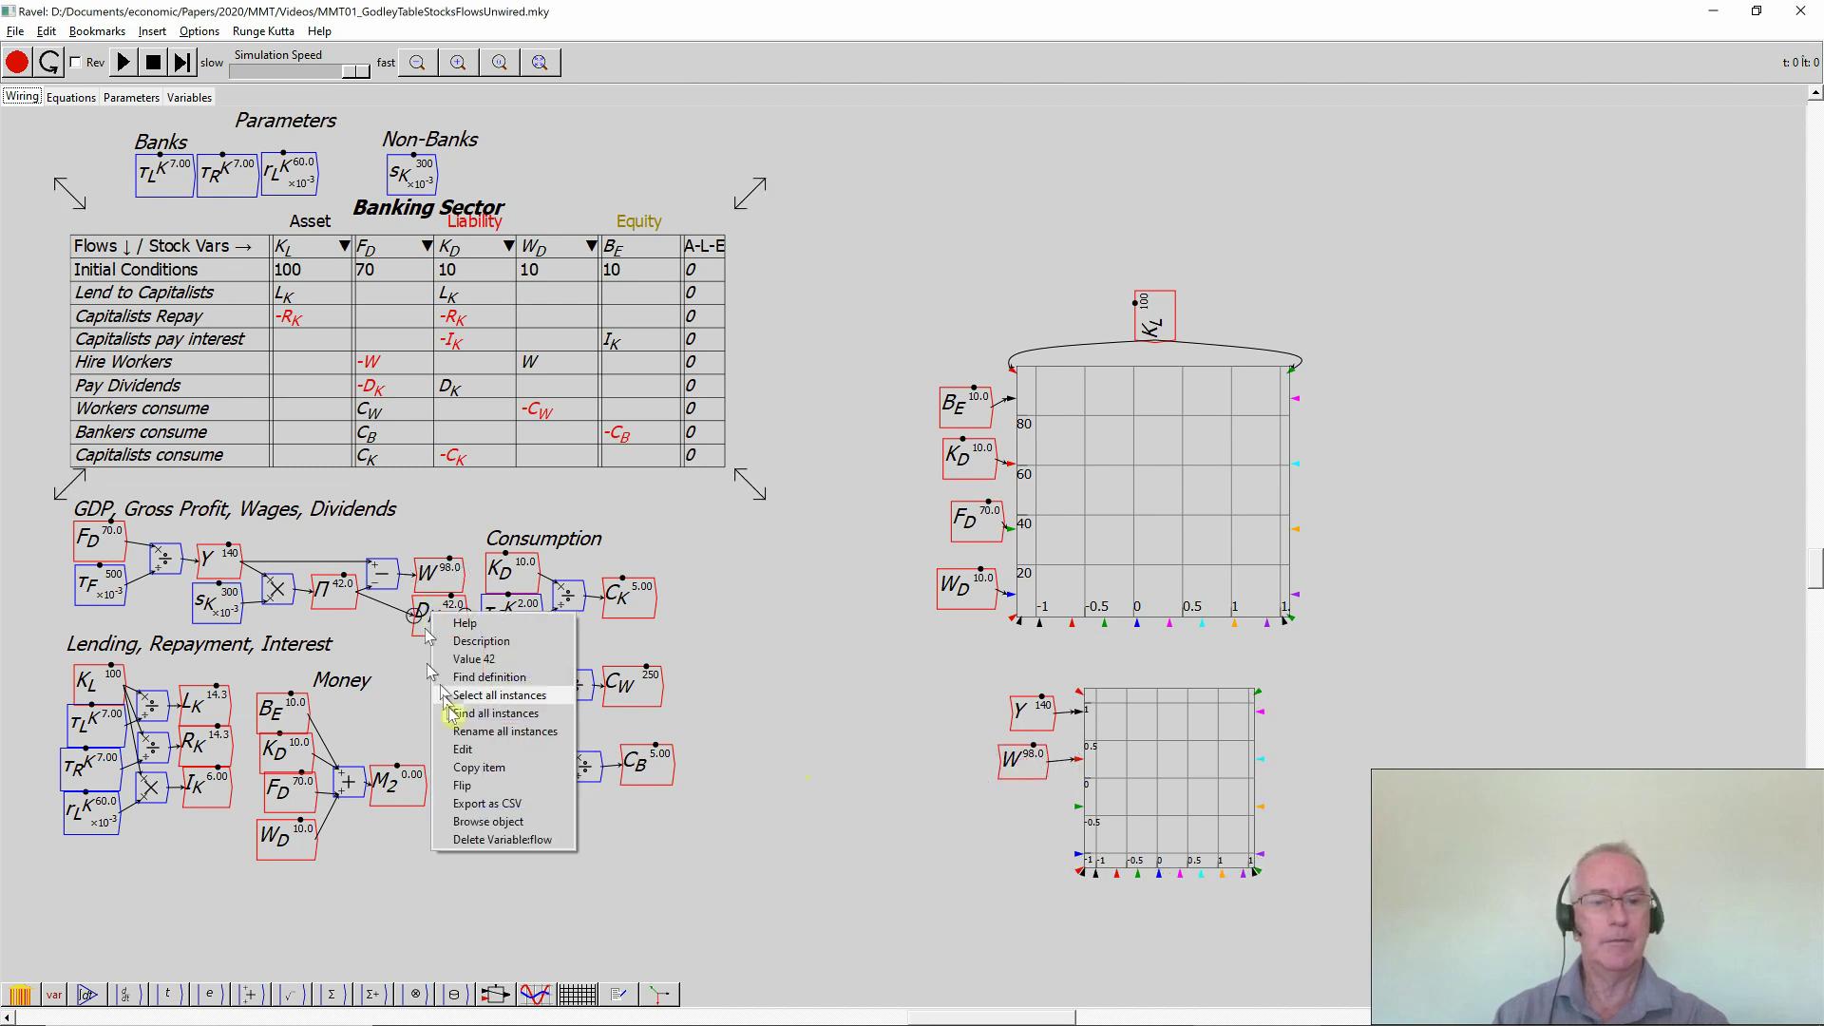
click(470, 757)
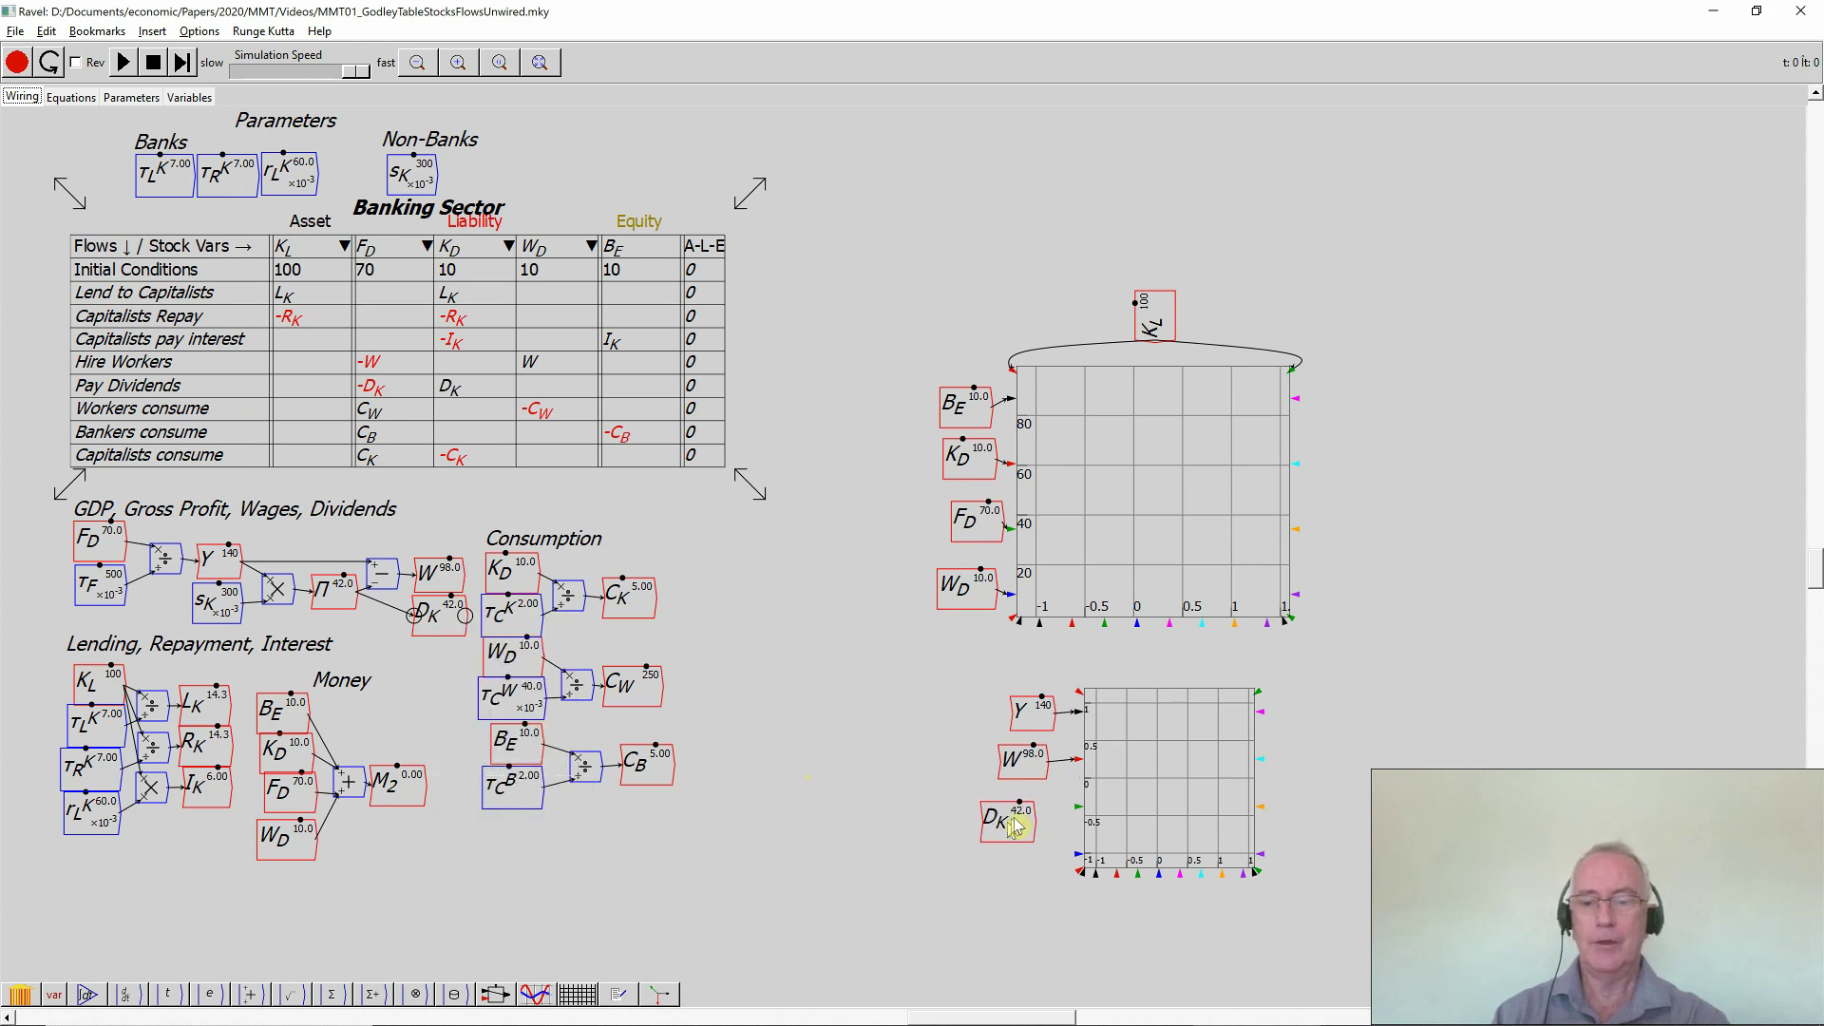
click(1049, 808)
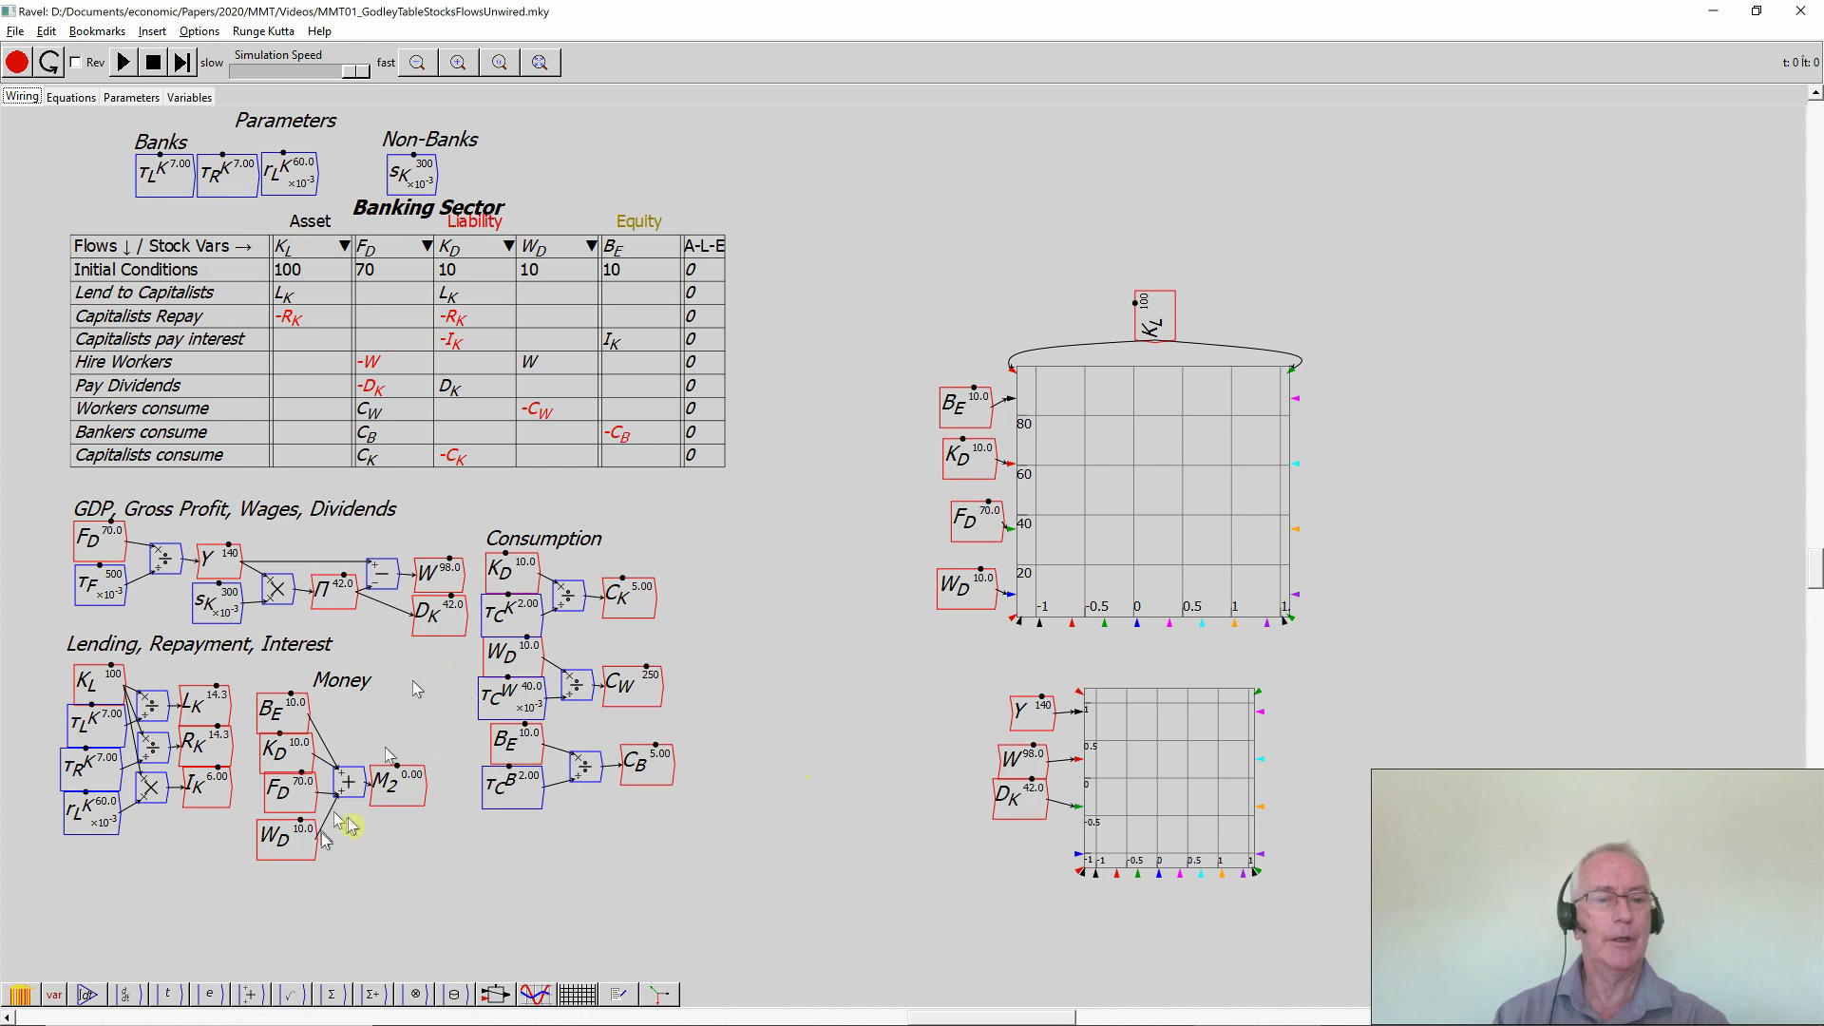
right_click(217, 801)
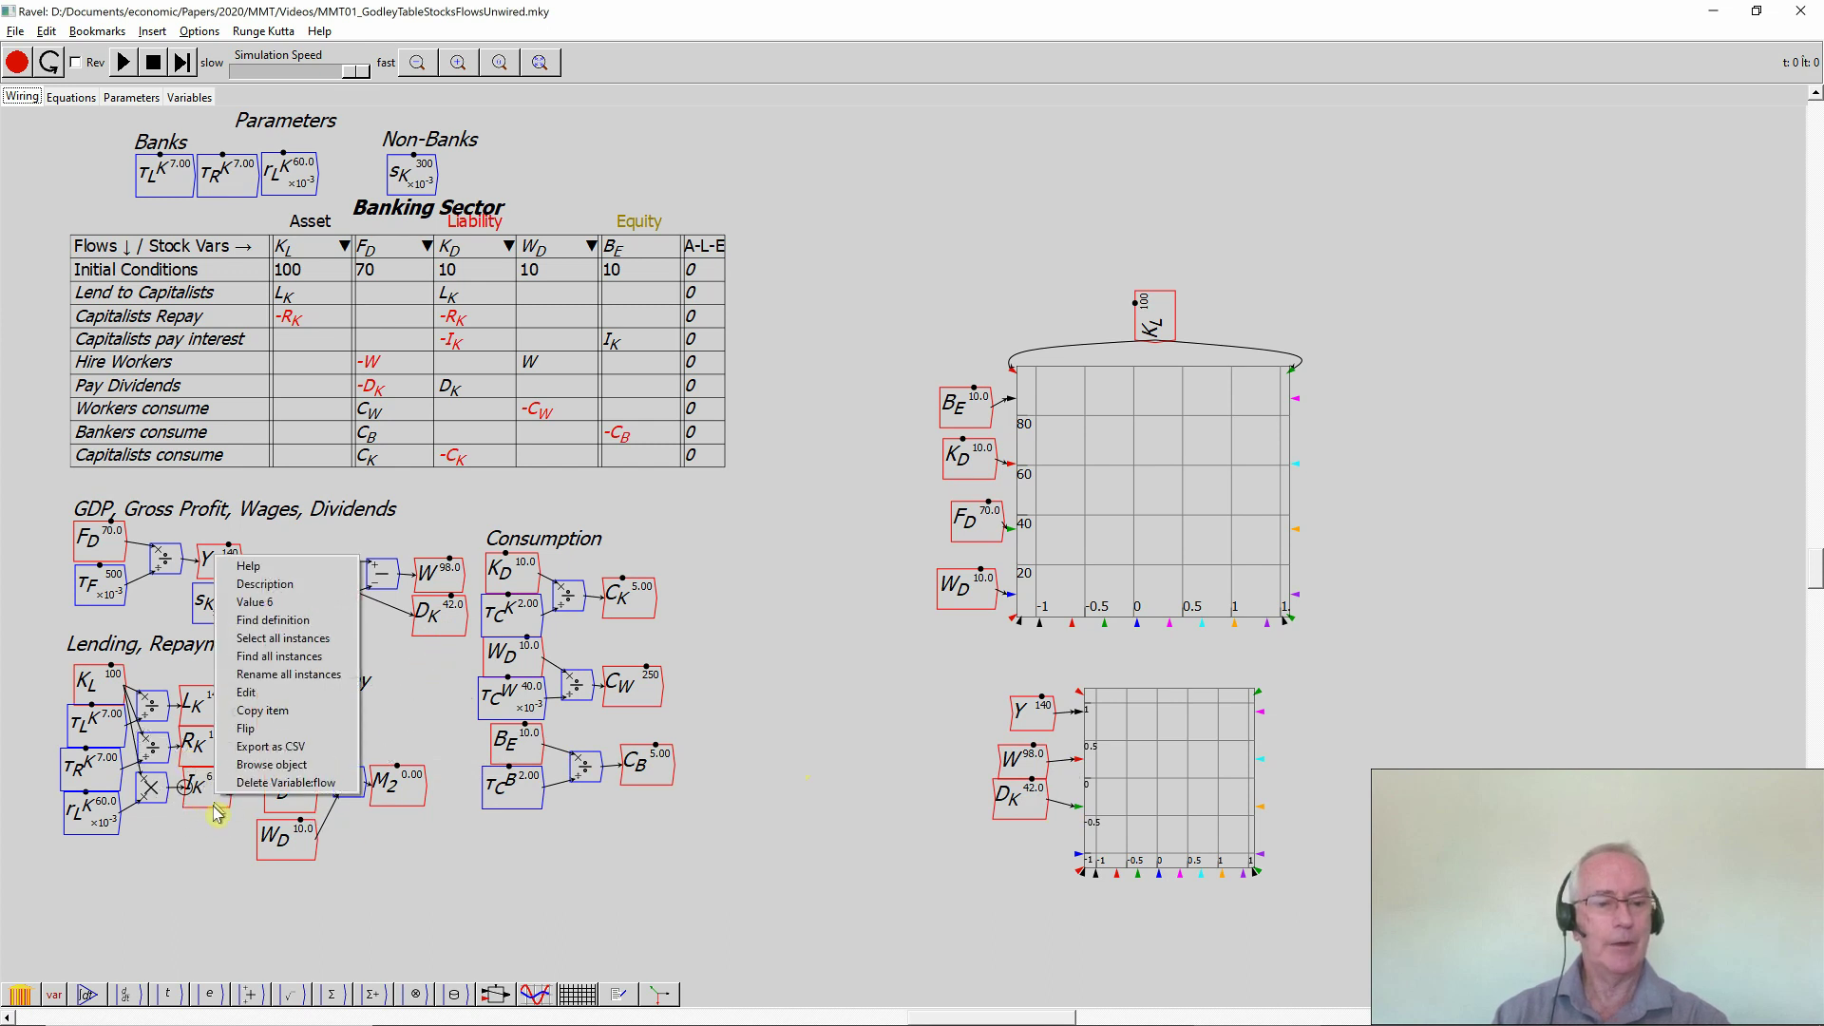
click(261, 724)
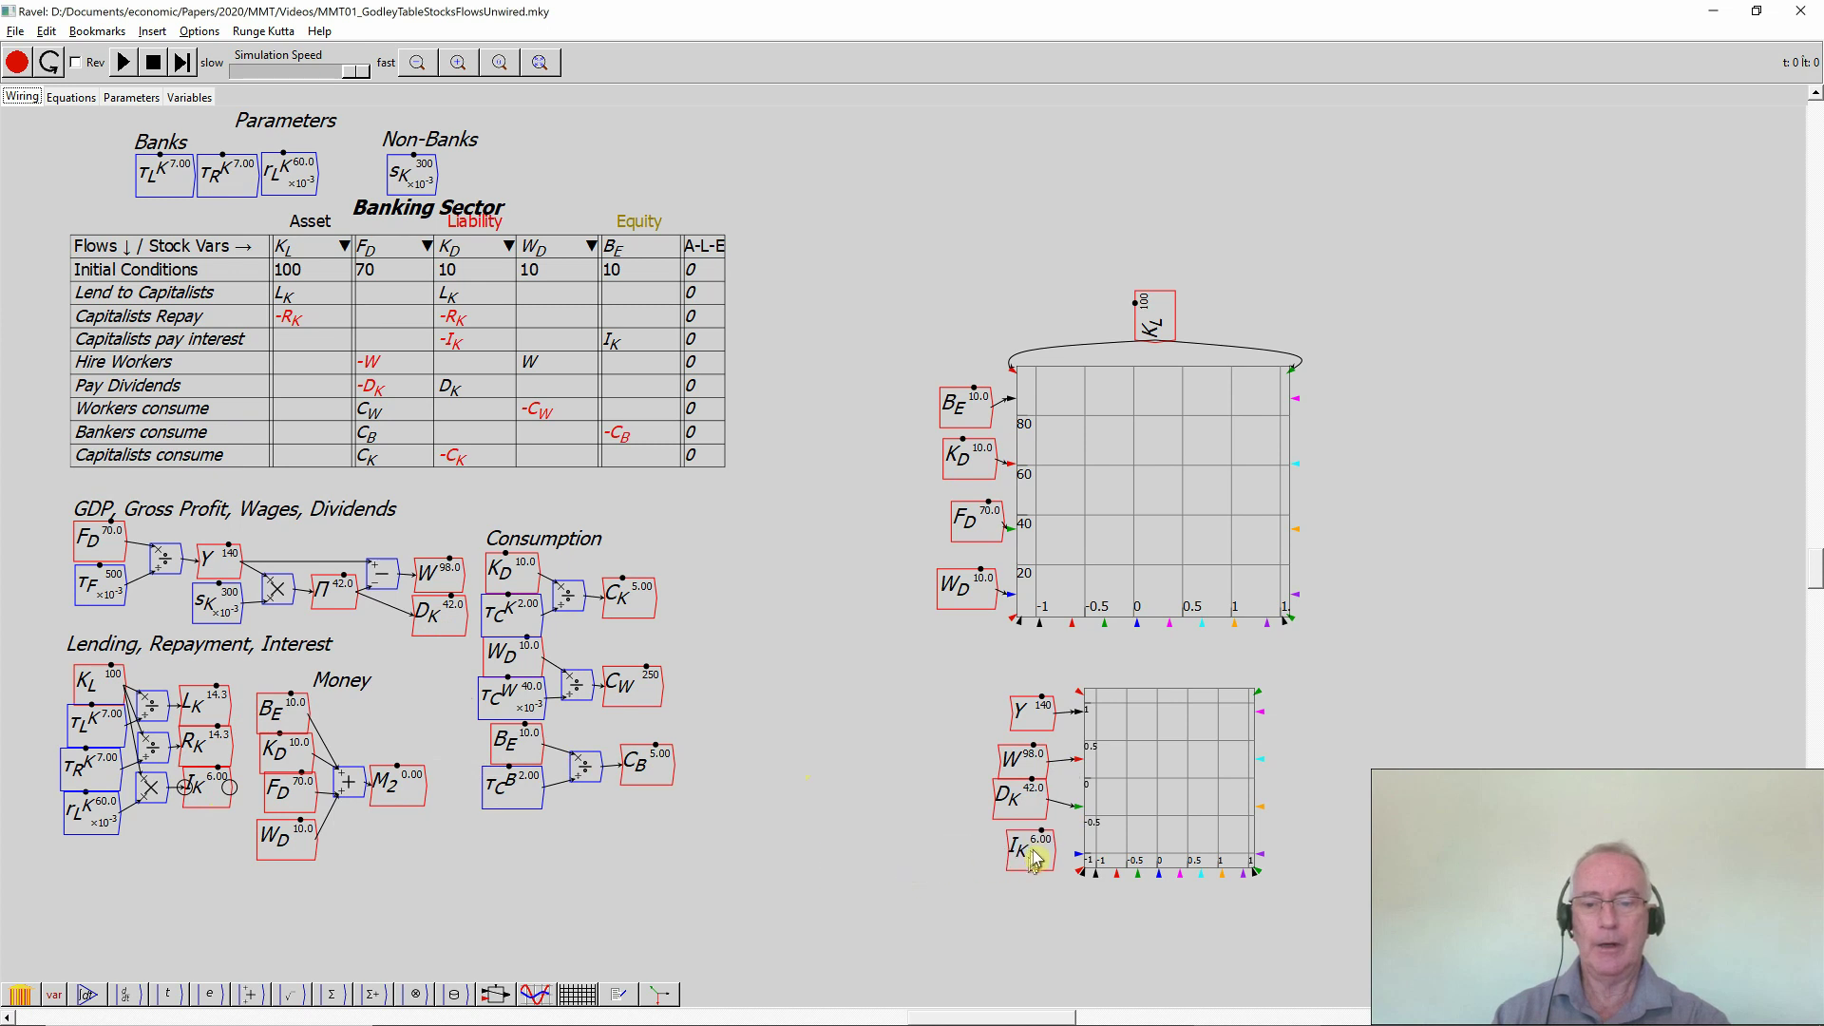
click(1050, 854)
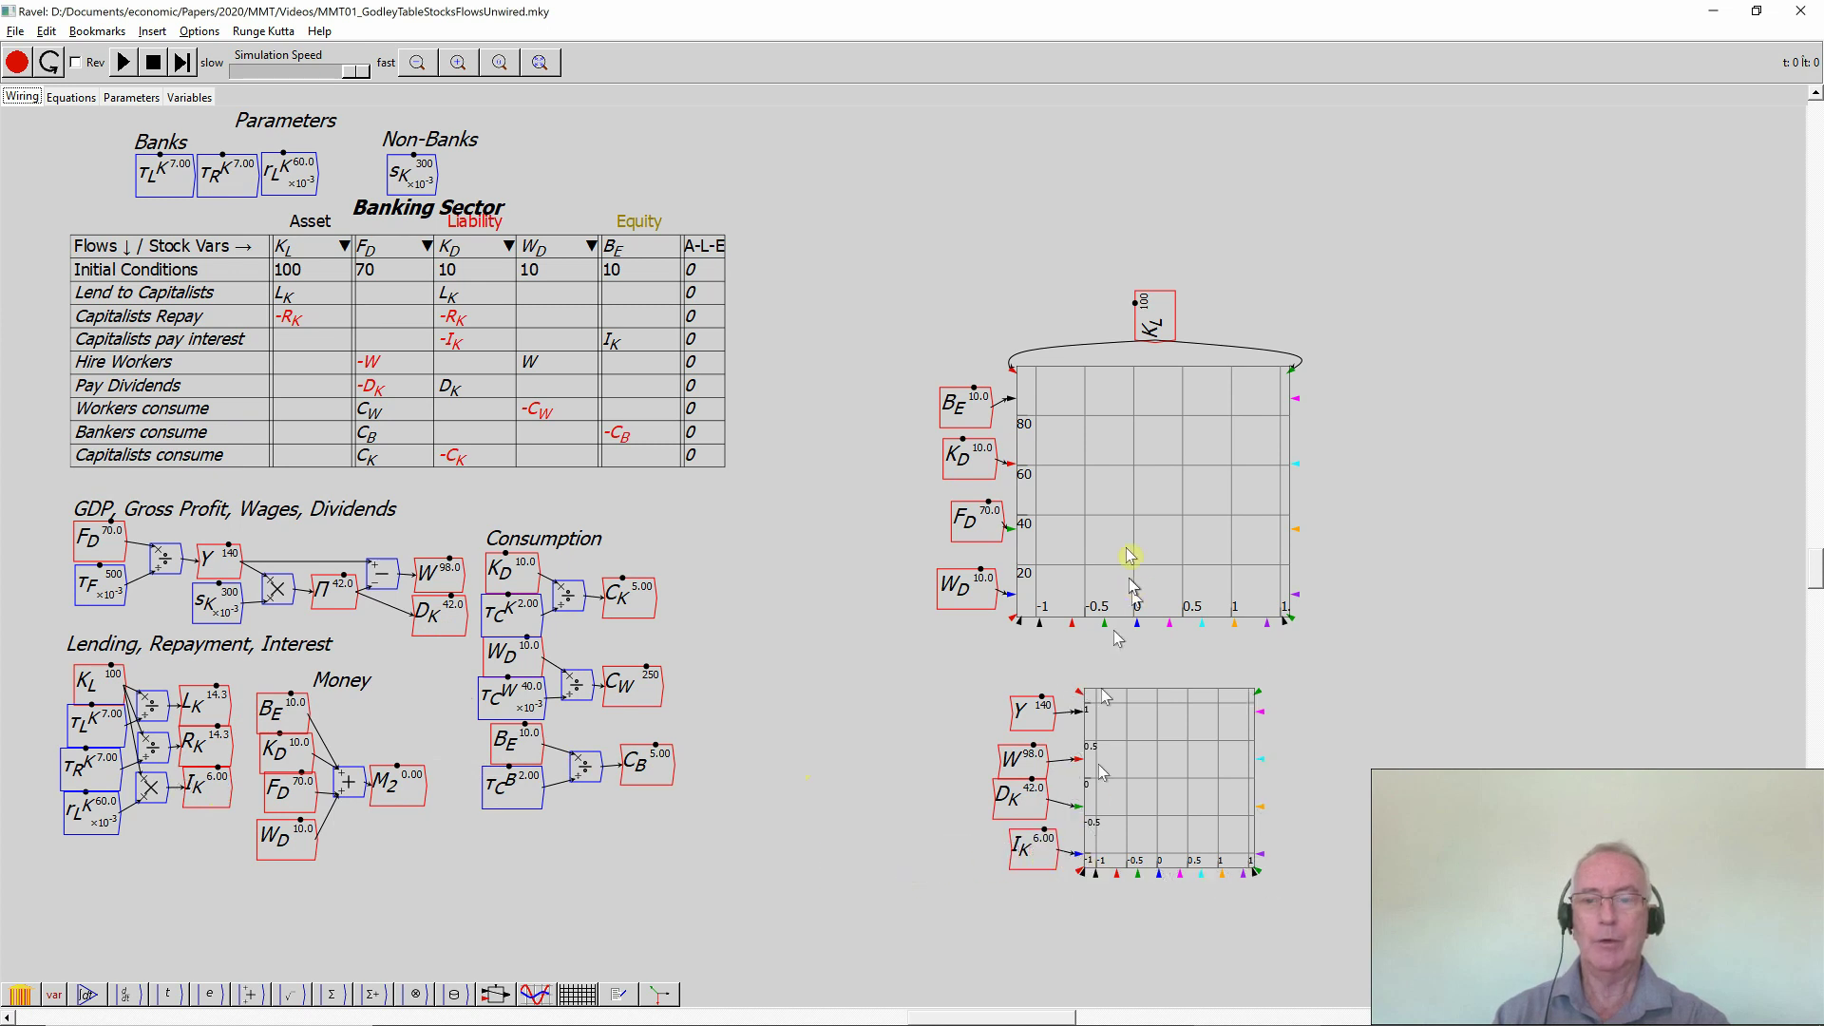
- Title the upper plot 'Bank Accounts' with x label Years and y label $
right_click(1149, 440)
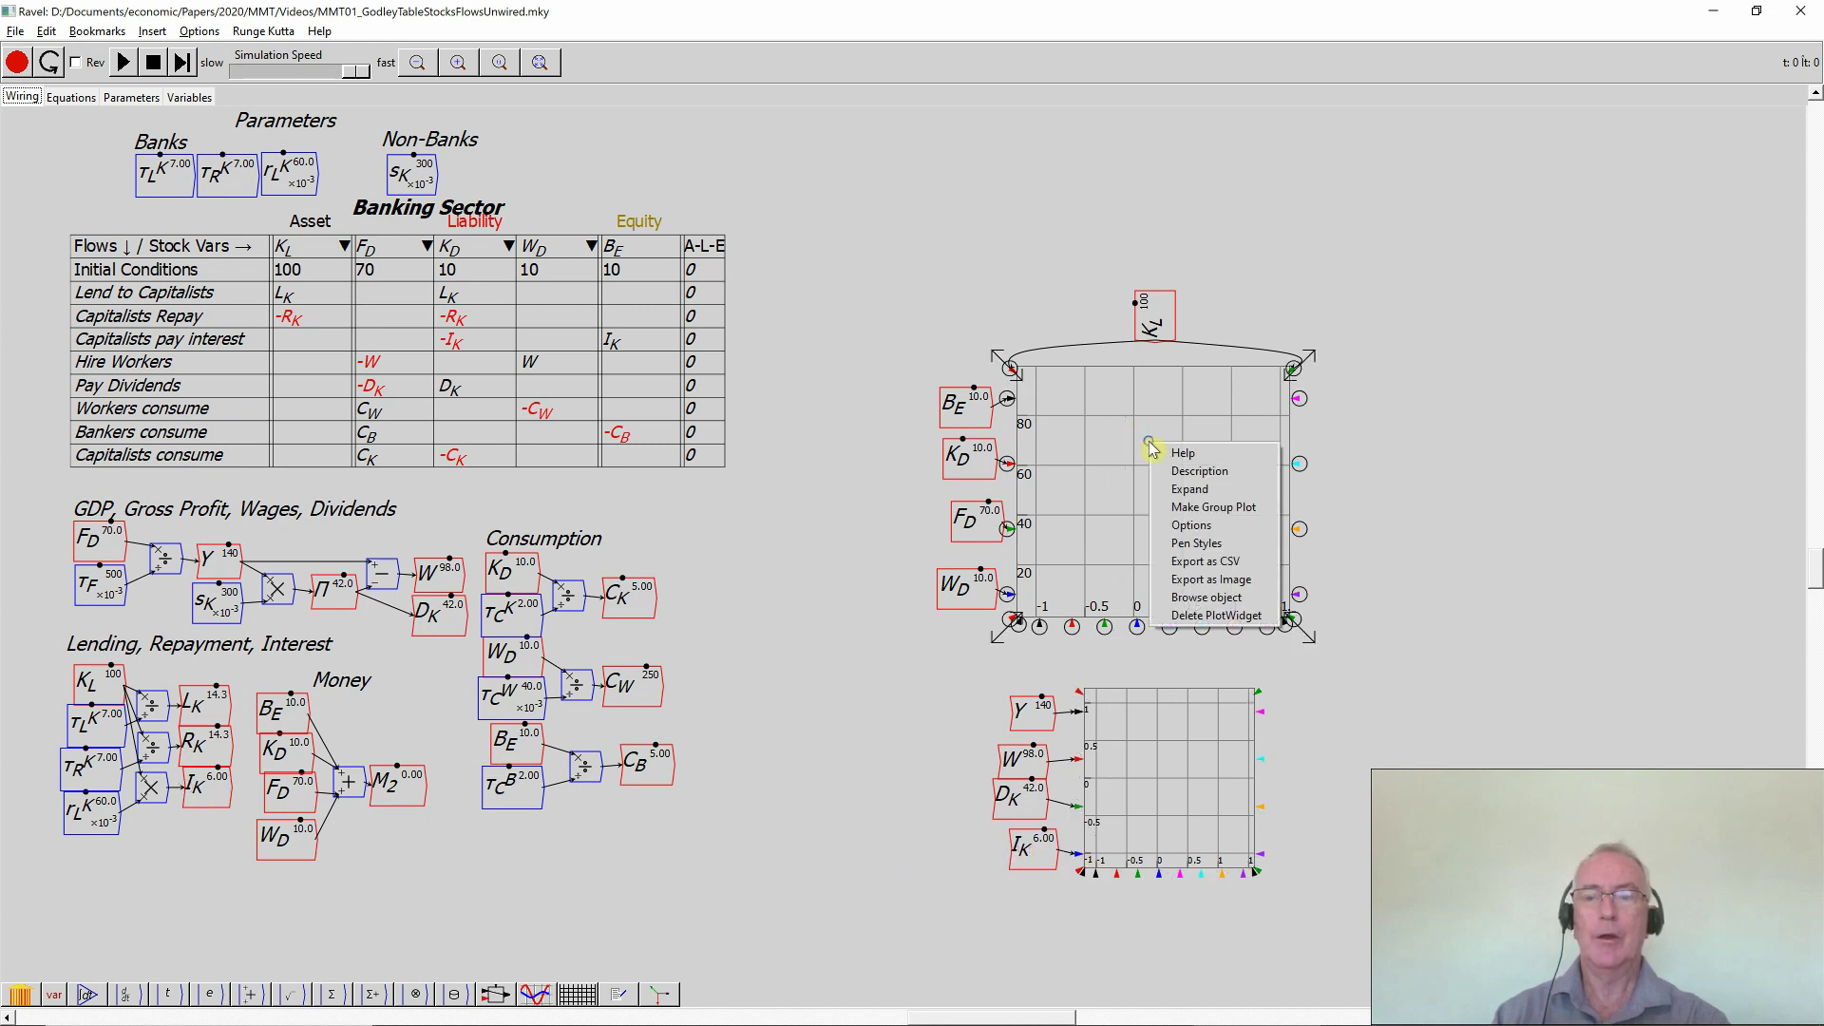
click(1188, 527)
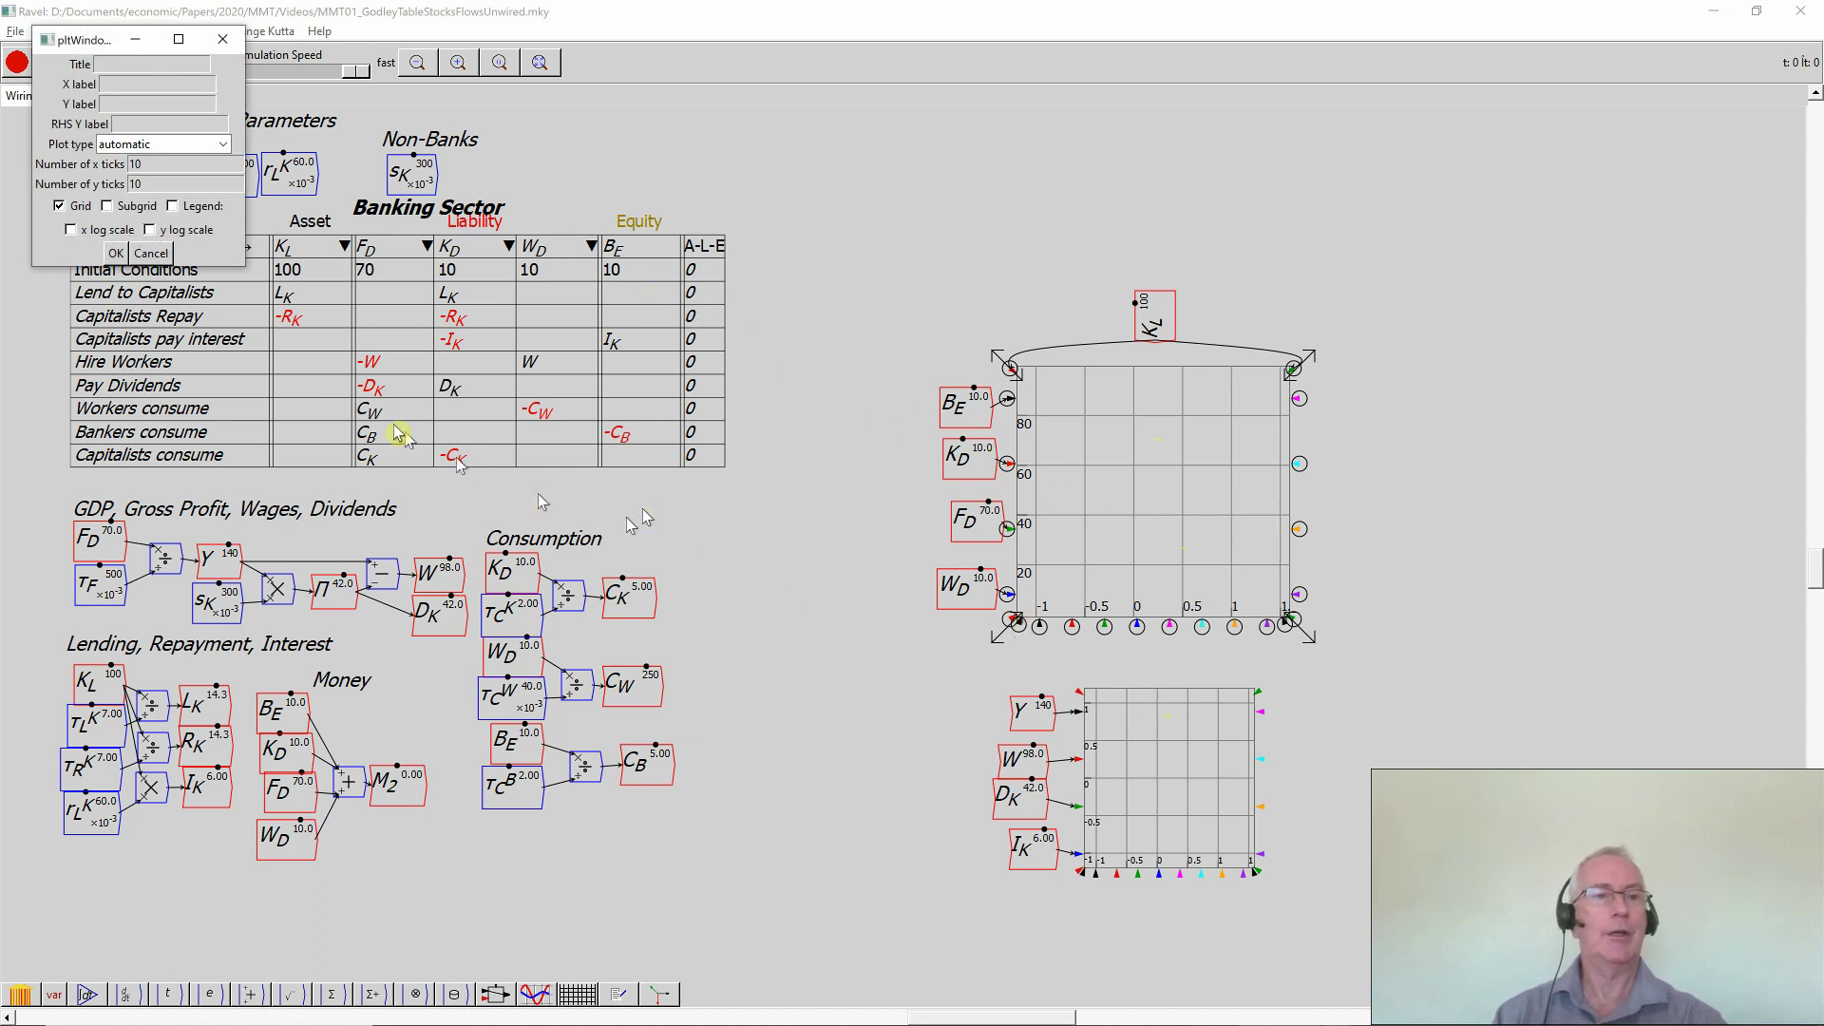
drag(92, 49, 246, 138)
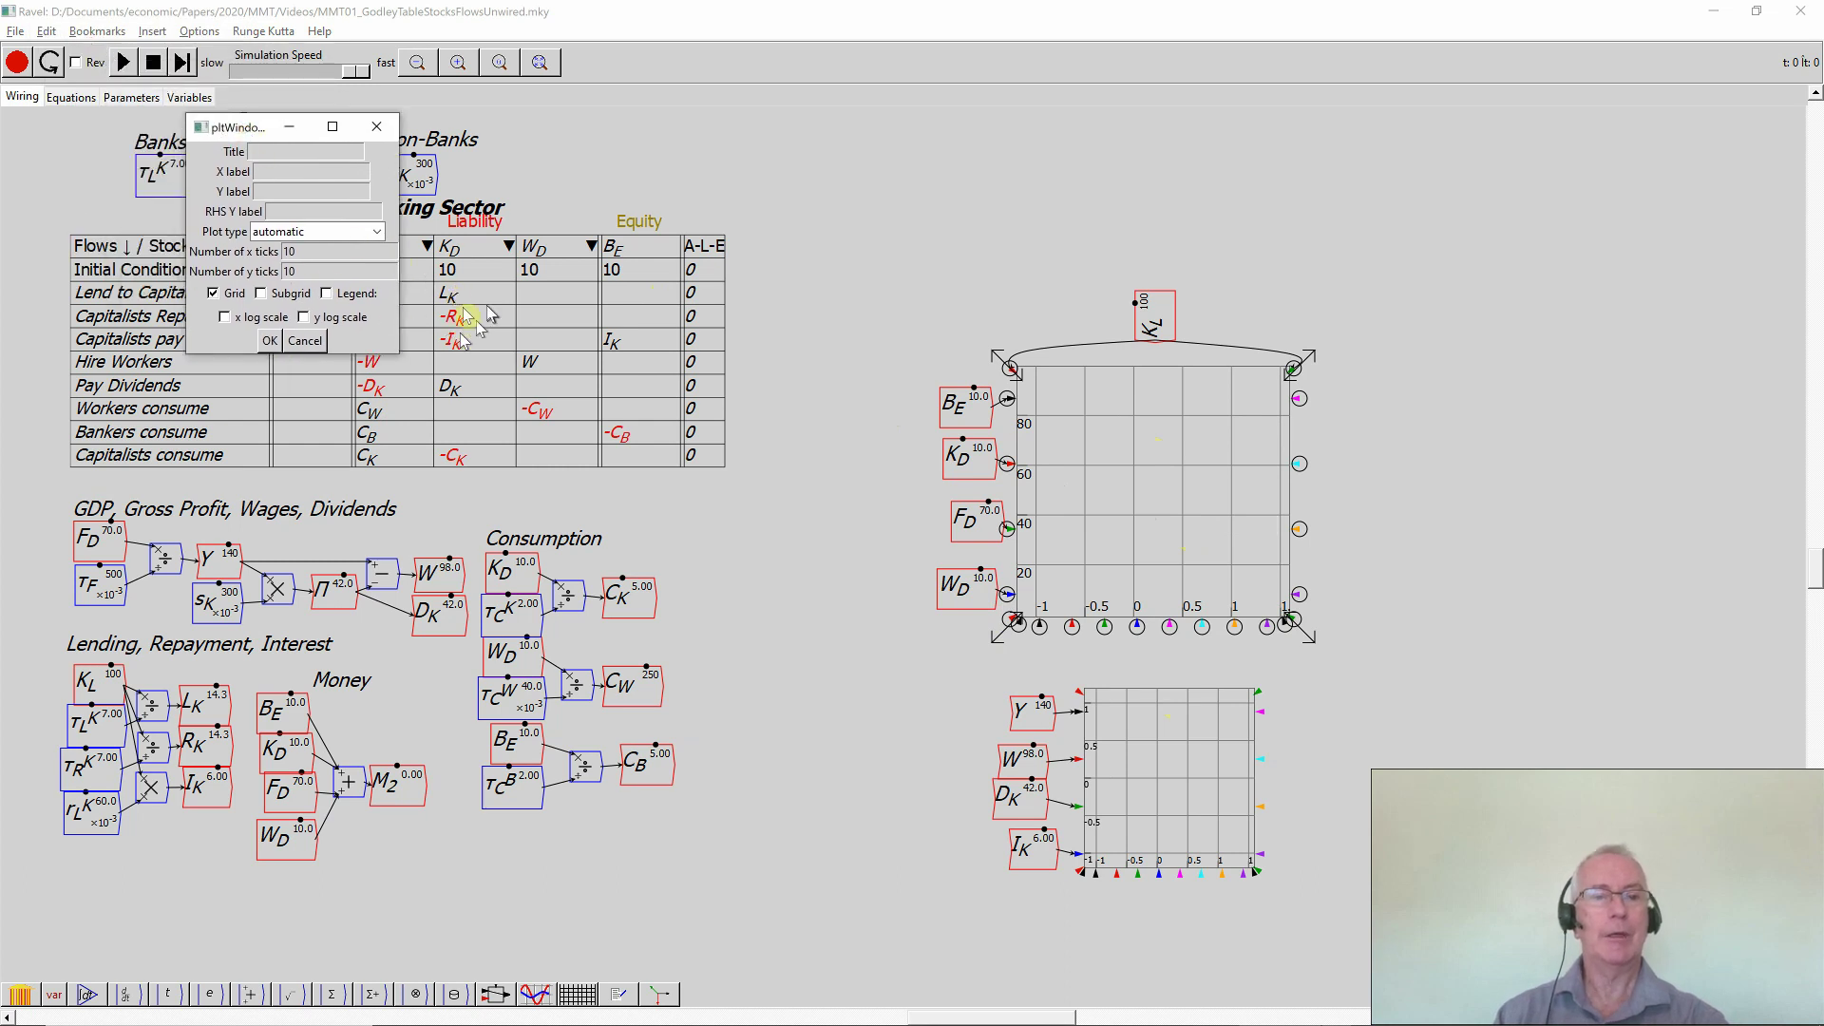
click(286, 157)
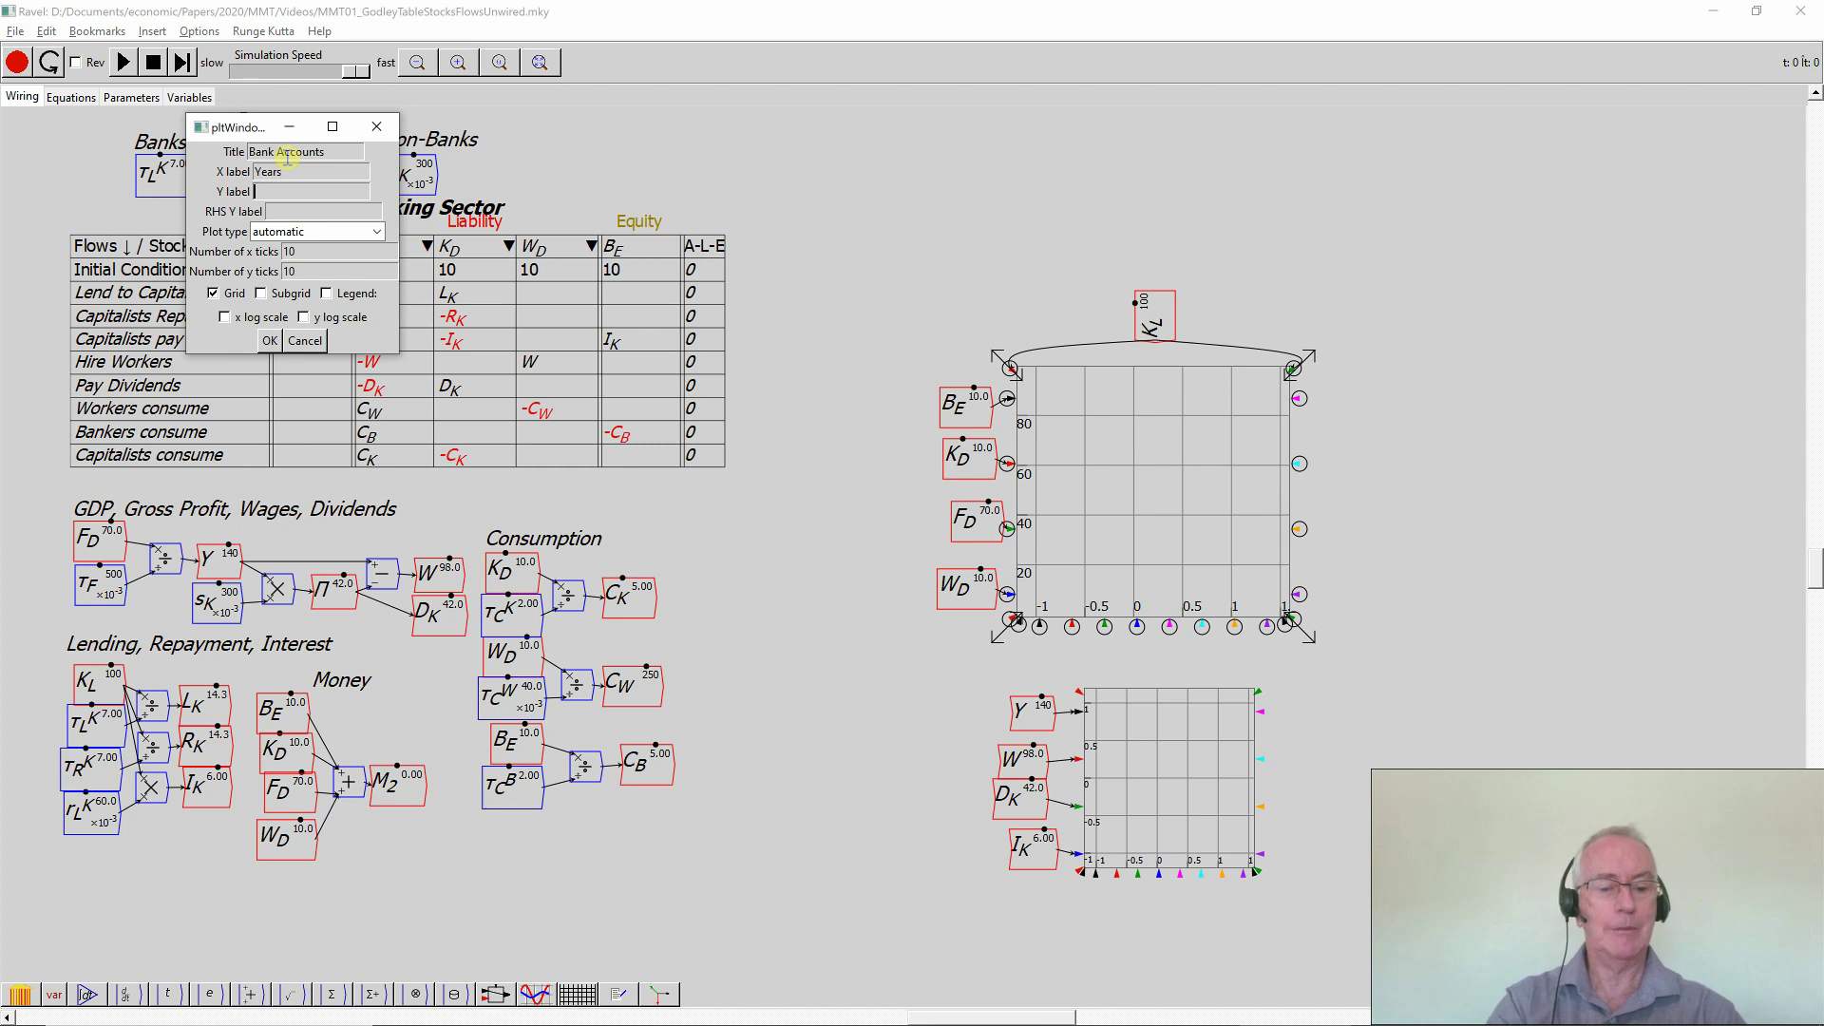
click(271, 340)
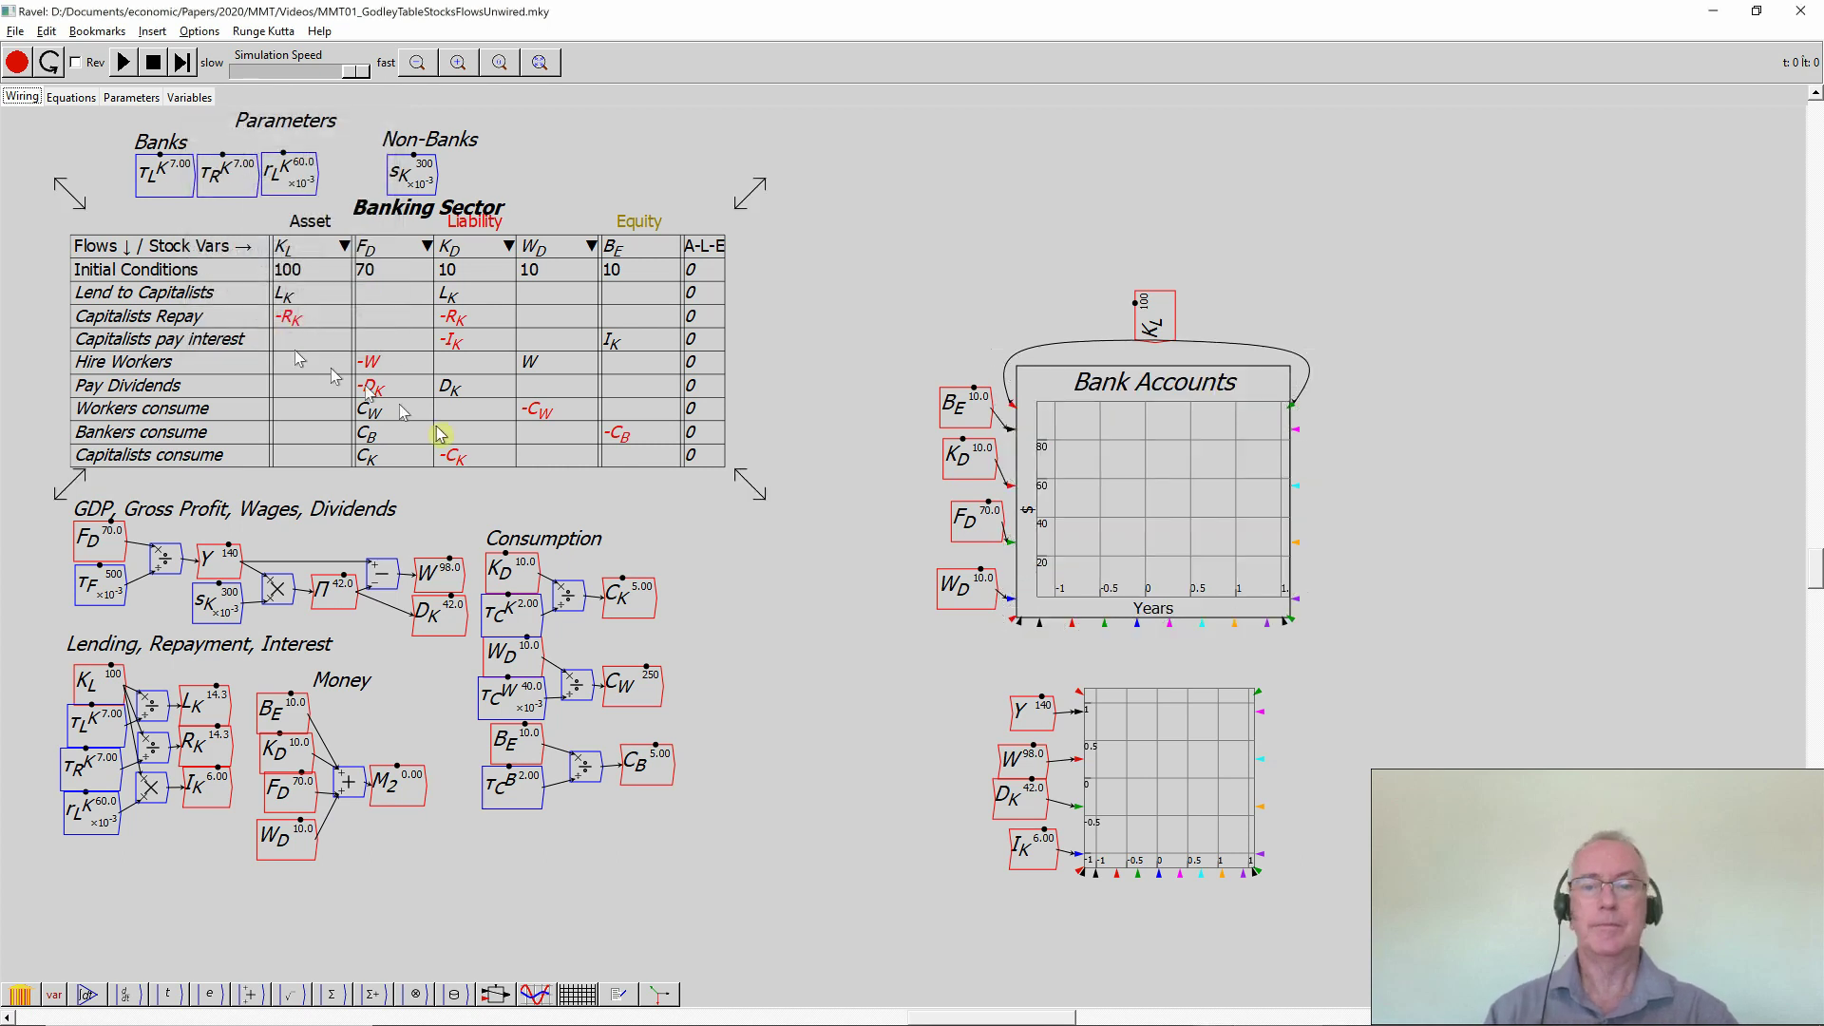
- Title the lower plot 'Incomes' with x label Years and y label $/Year
right_click(1173, 740)
click(1202, 824)
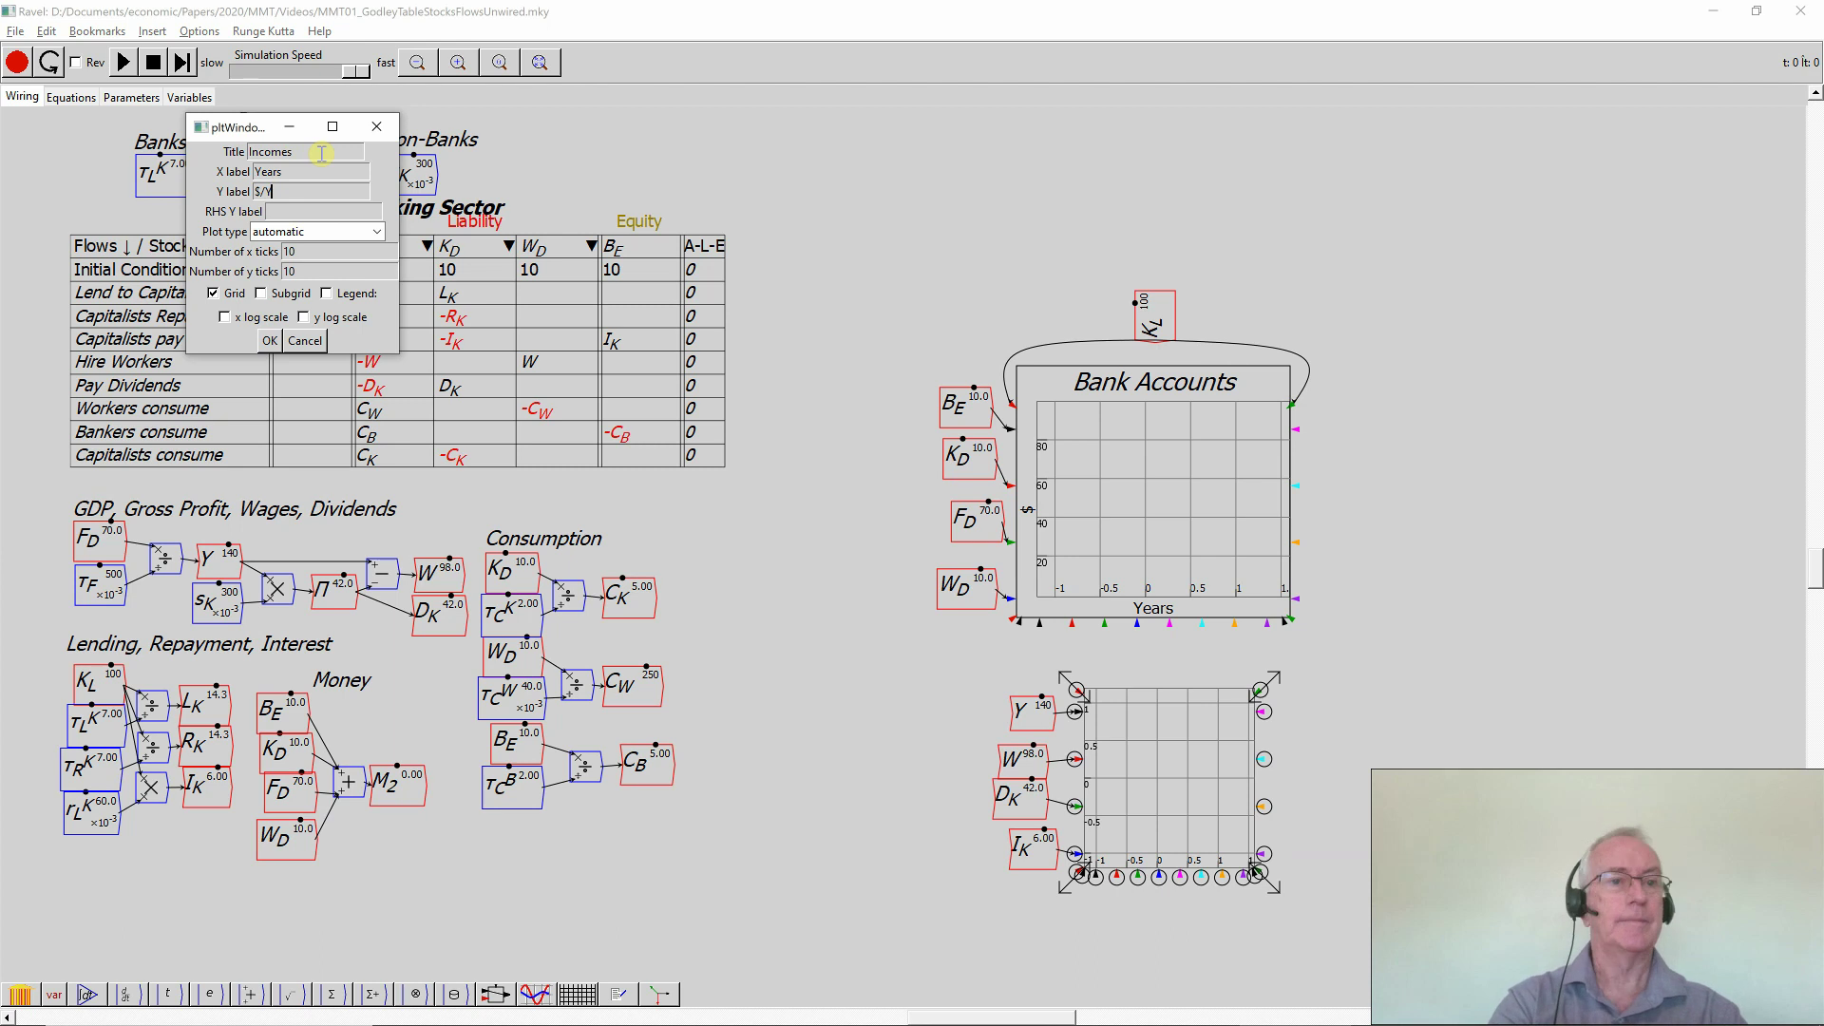
click(271, 344)
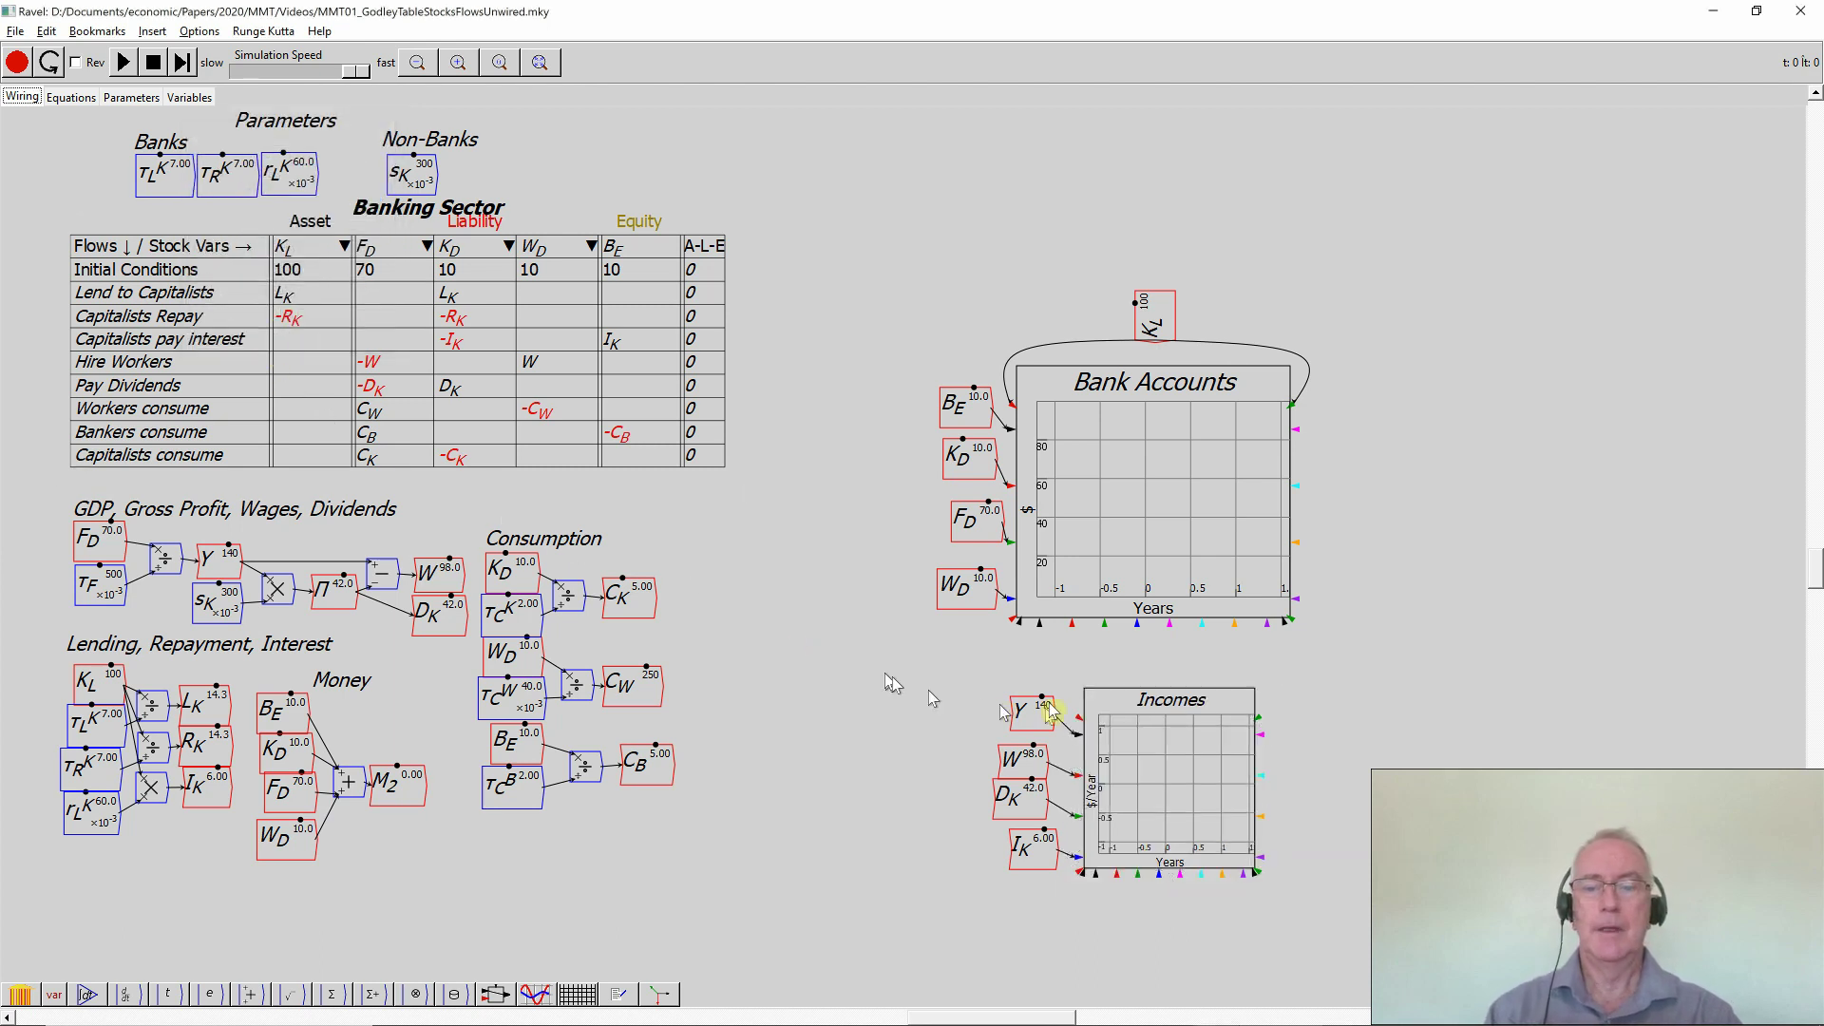
- Enlarge the Incomes plot to match Bank Accounts and move both plots up-left together
drag(998, 684, 1273, 893)
drag(1139, 838, 1081, 797)
click(1121, 907)
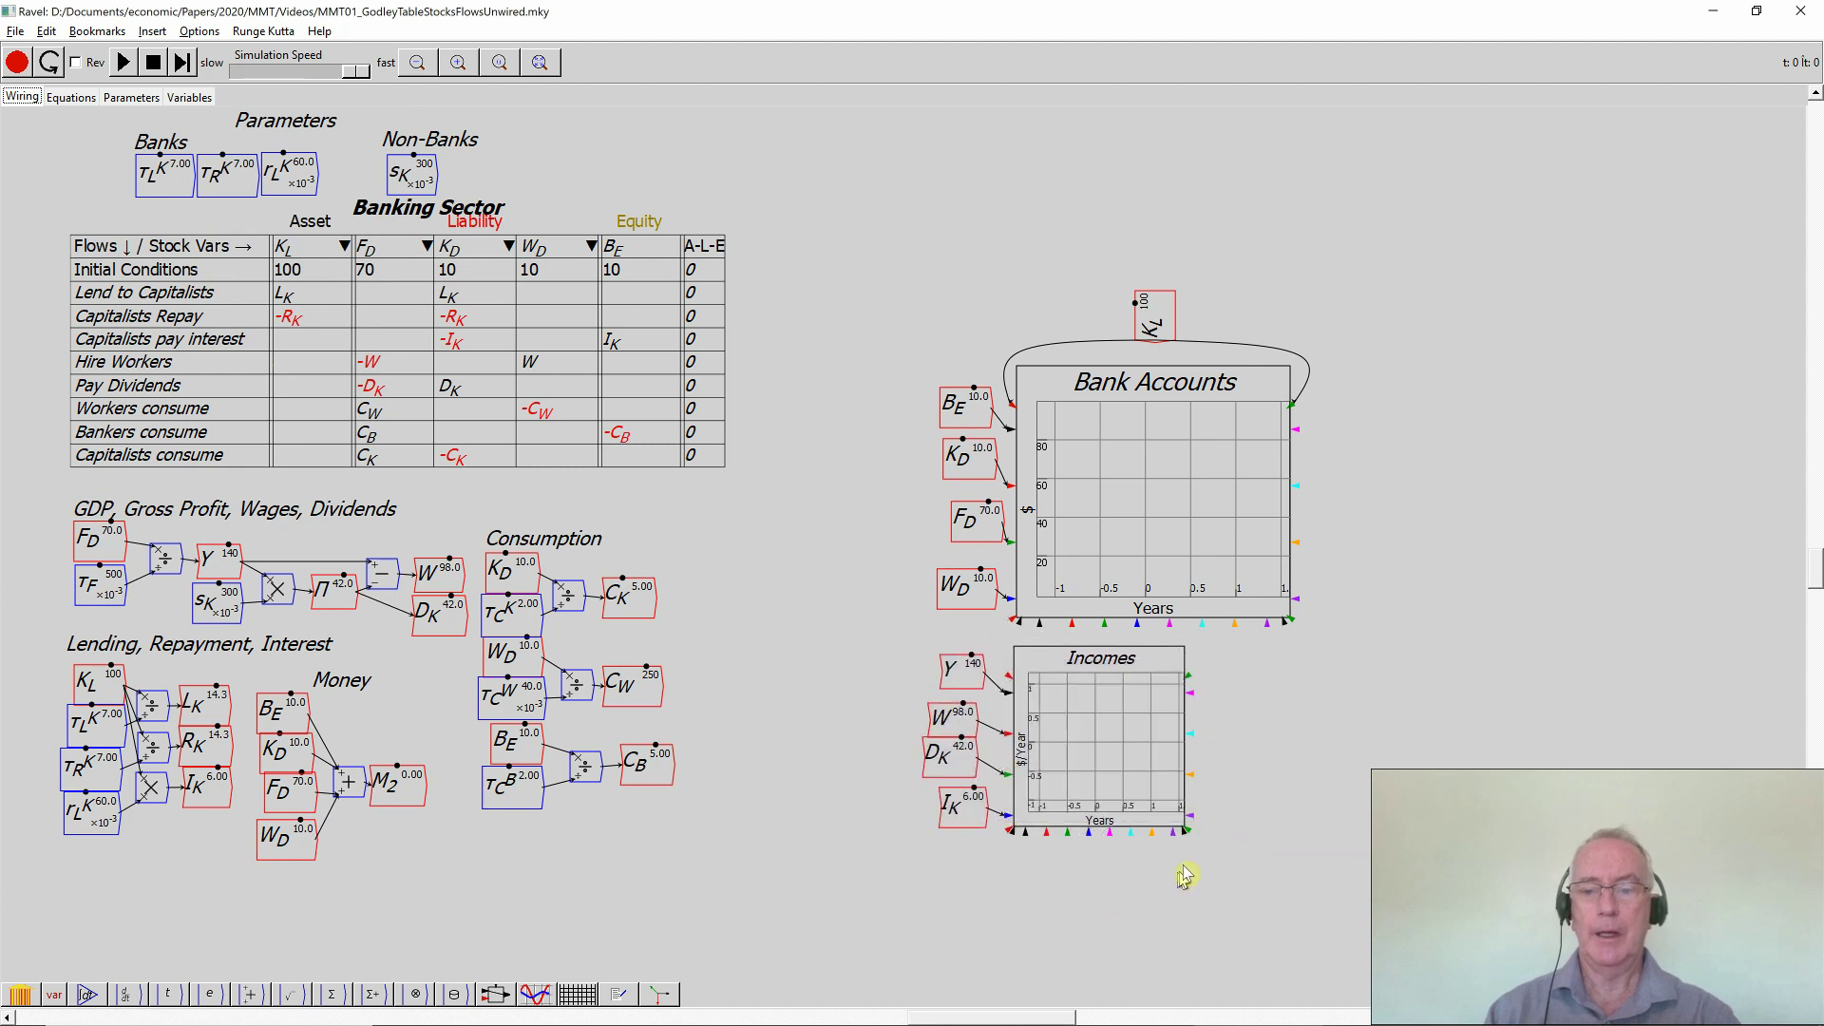
drag(1195, 840, 1303, 881)
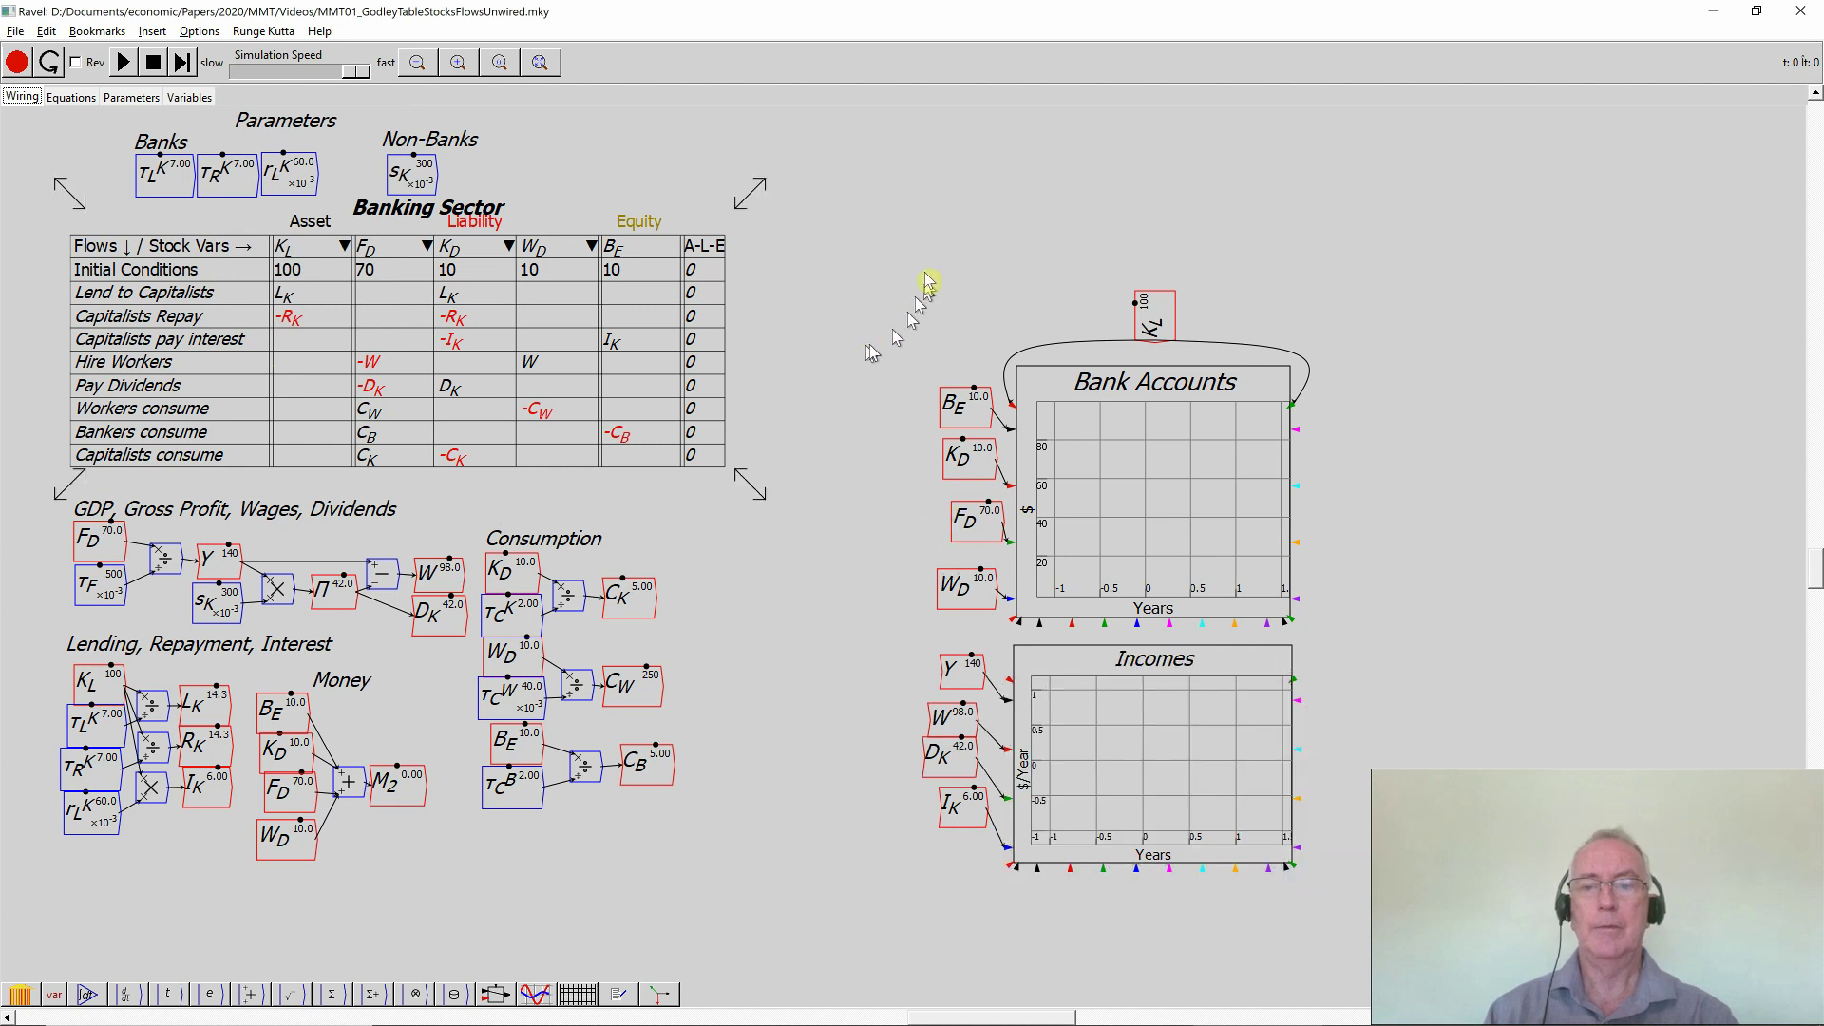
drag(928, 278, 1062, 632)
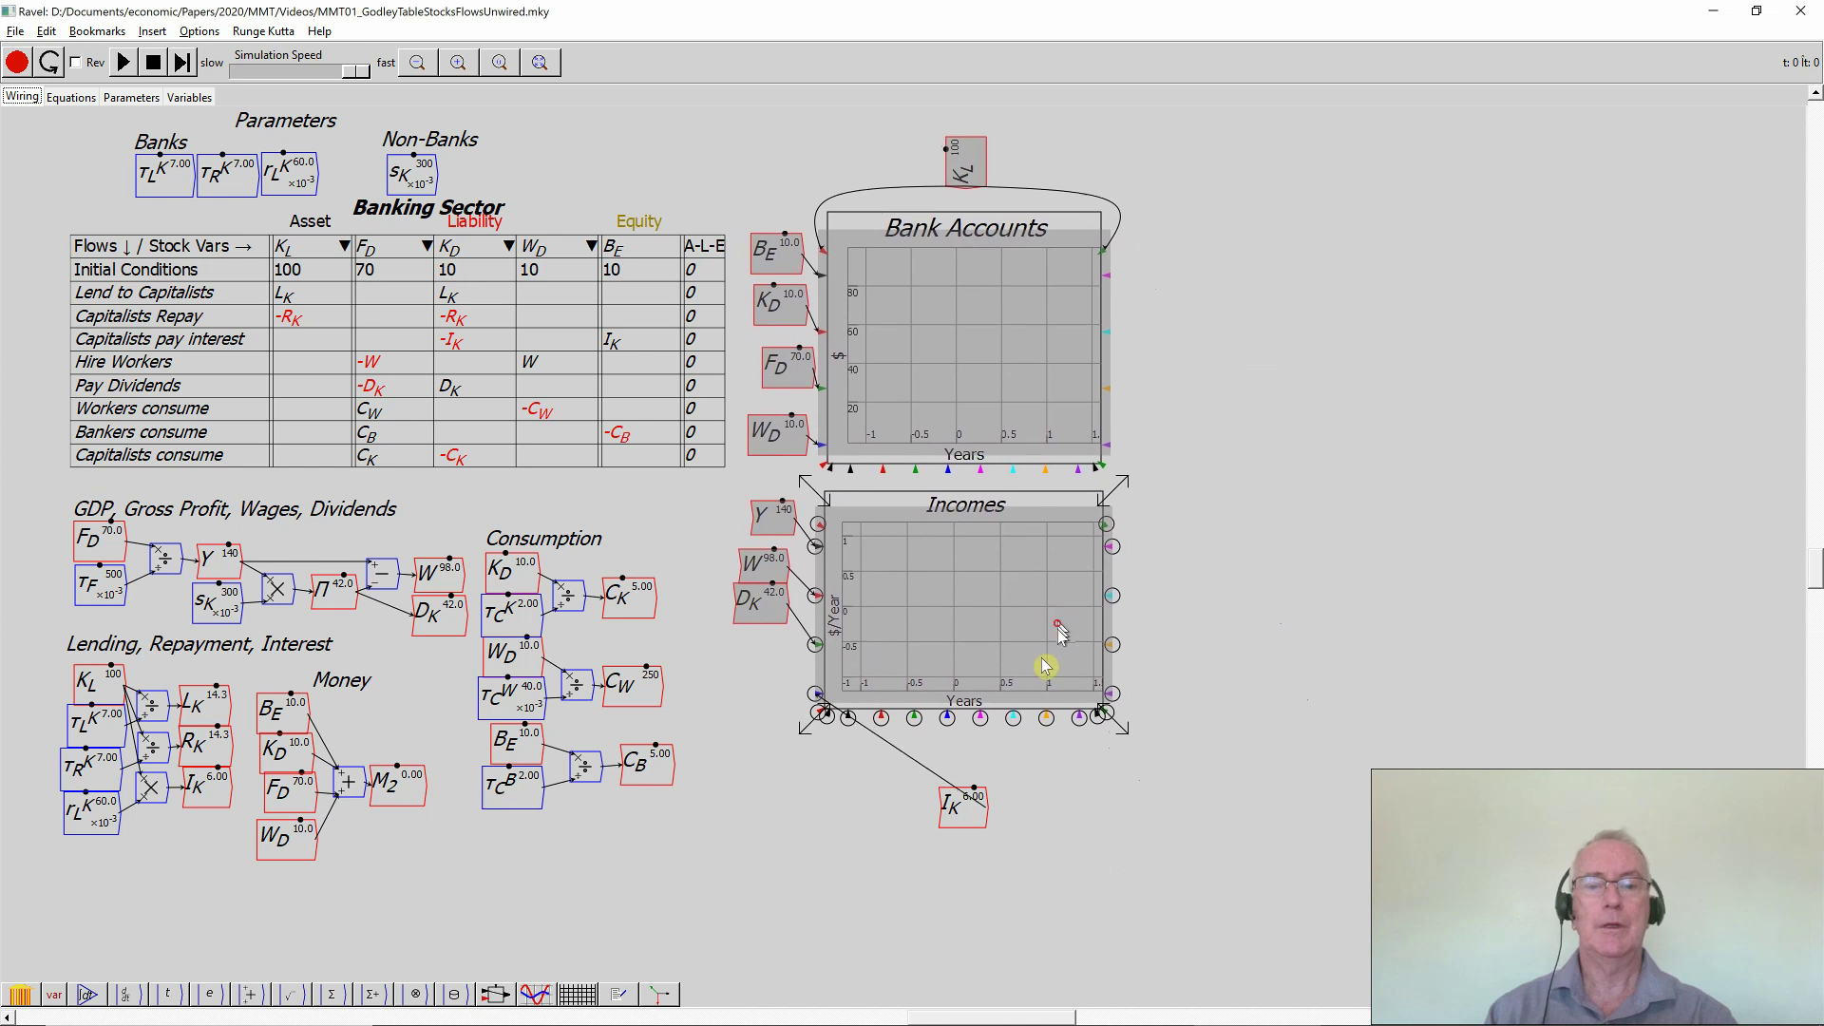
click(964, 832)
- Stack I_K, D_K, W and Y beside the Incomes plot and run the simulation
drag(962, 823, 777, 714)
drag(749, 621, 771, 657)
drag(766, 574, 768, 601)
drag(774, 536, 781, 561)
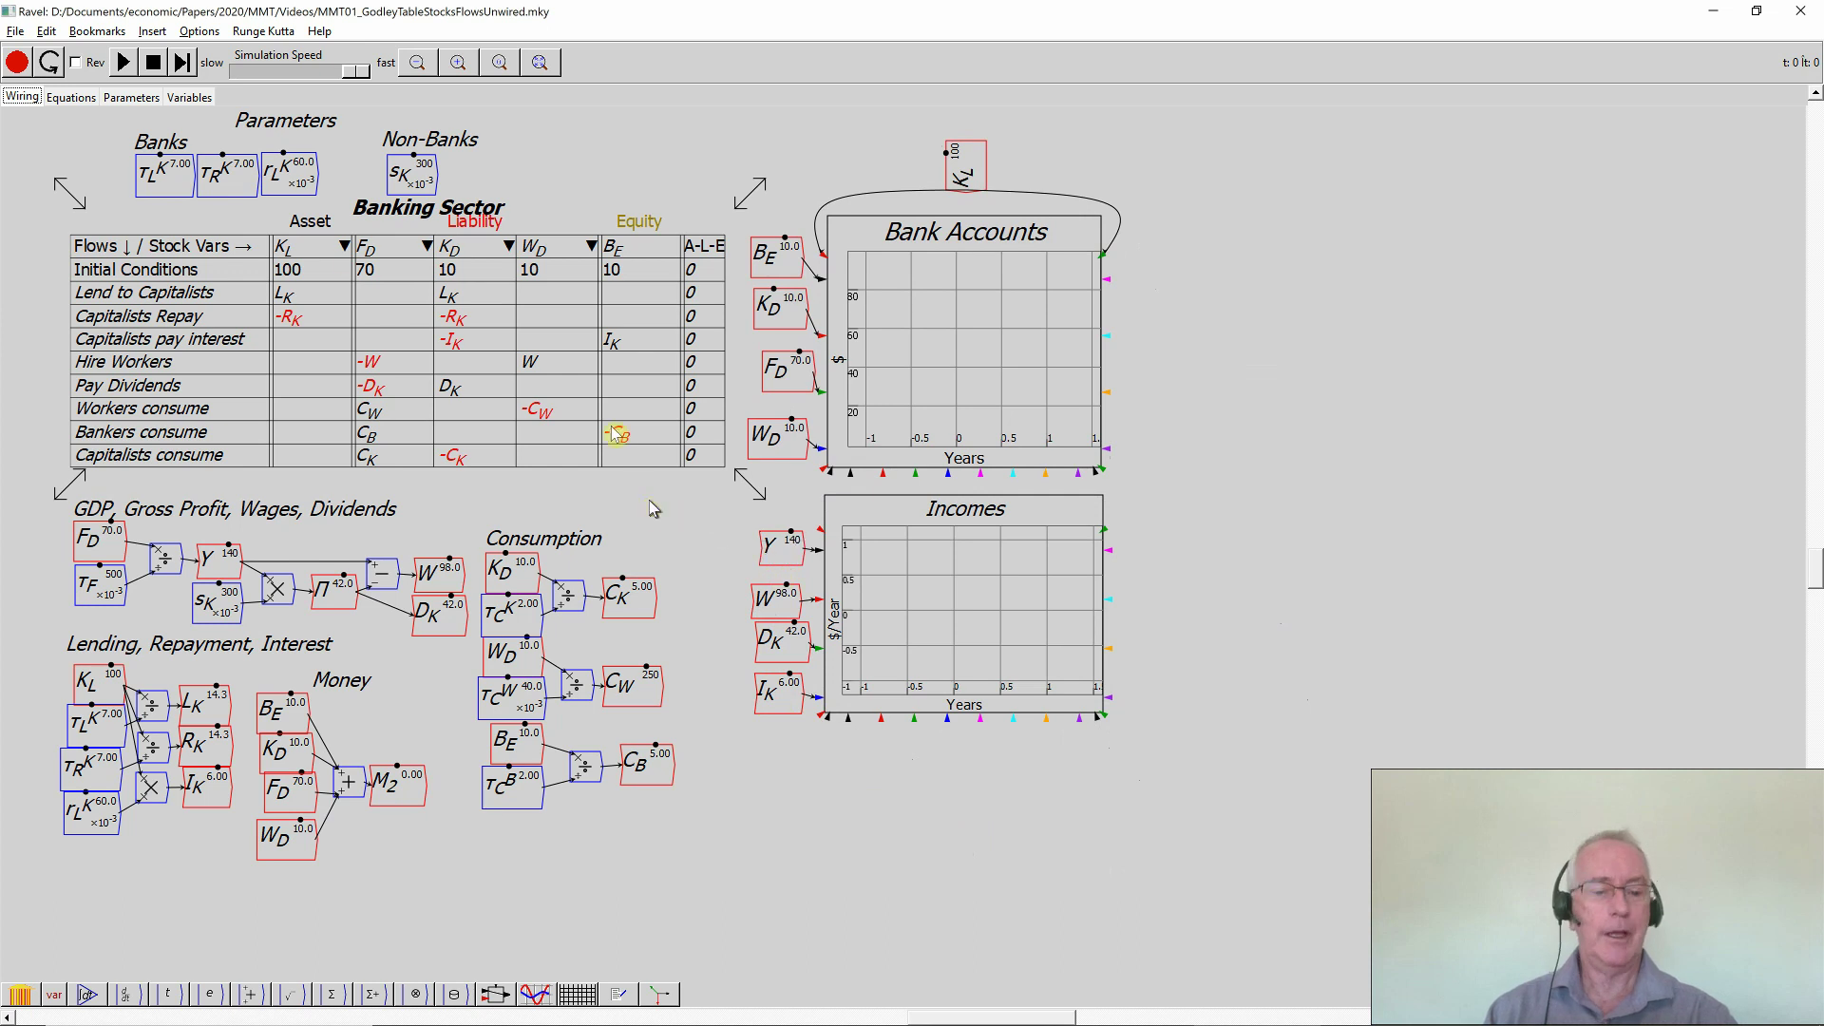
click(122, 63)
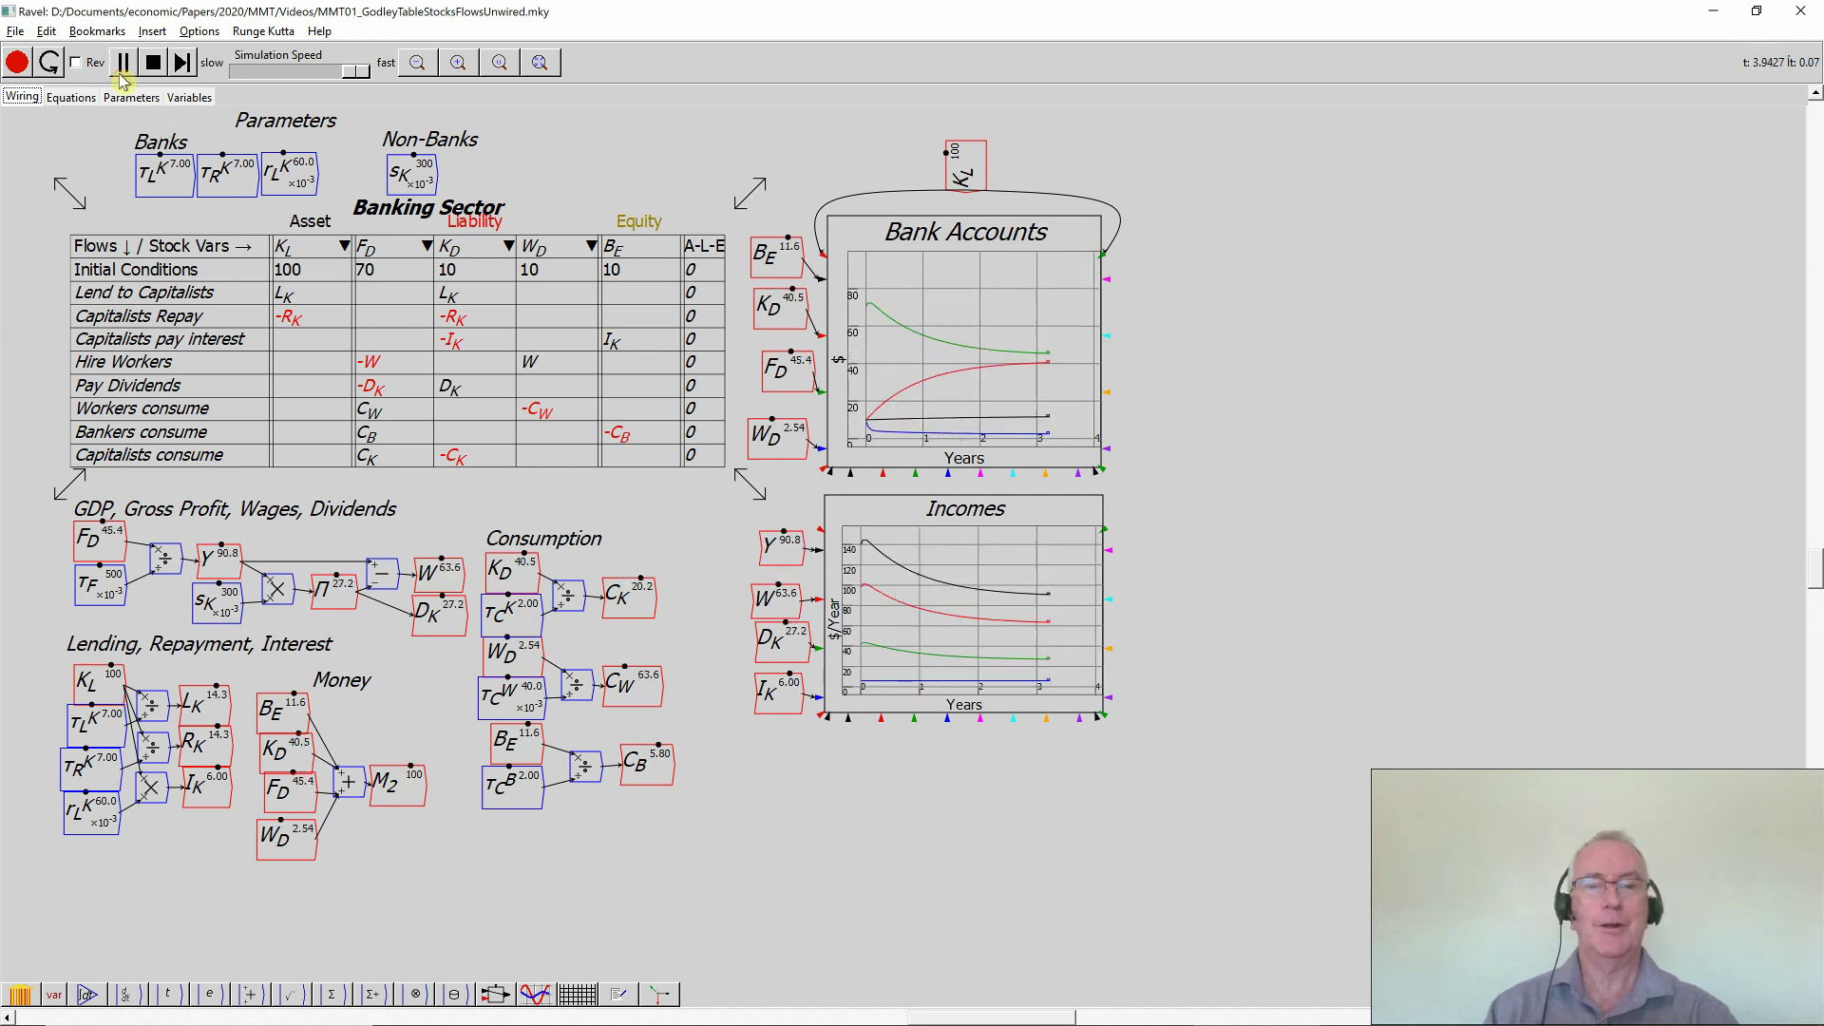